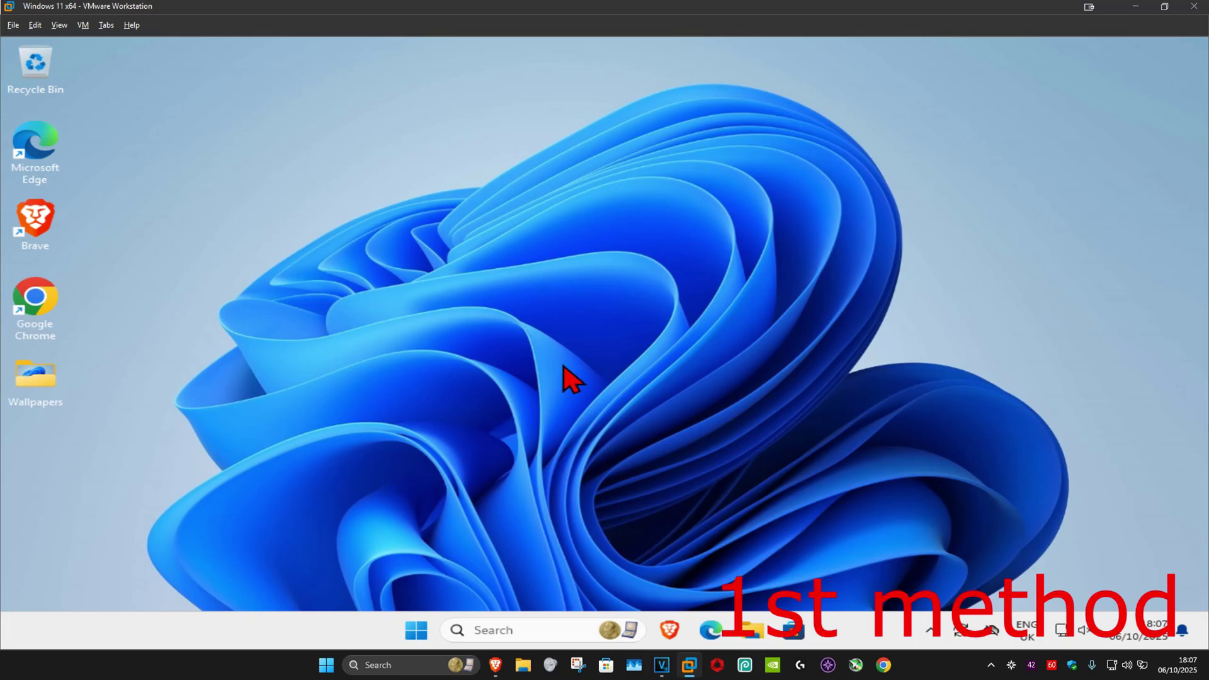
- Search for 'check for updates' and open the Check for updates settings result
{"action": "left_click", "coordinate": [506, 634]}
{"action": "type", "text": "check for updates"}
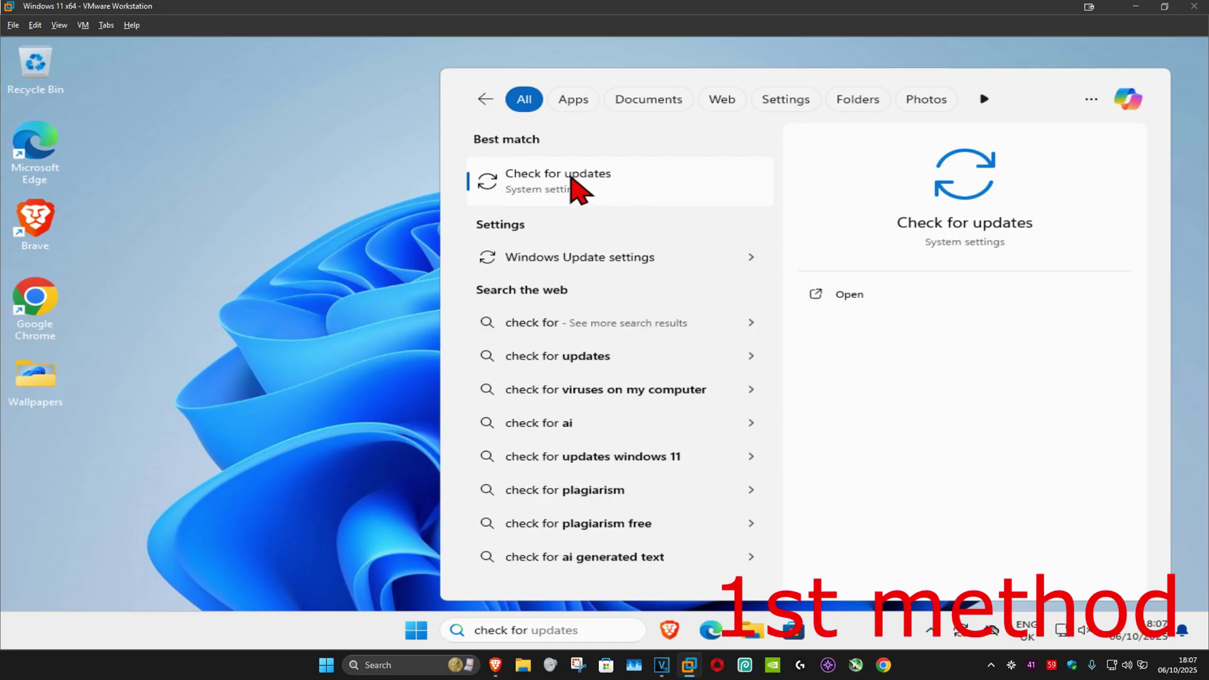
{"action": "left_click", "coordinate": [572, 187]}
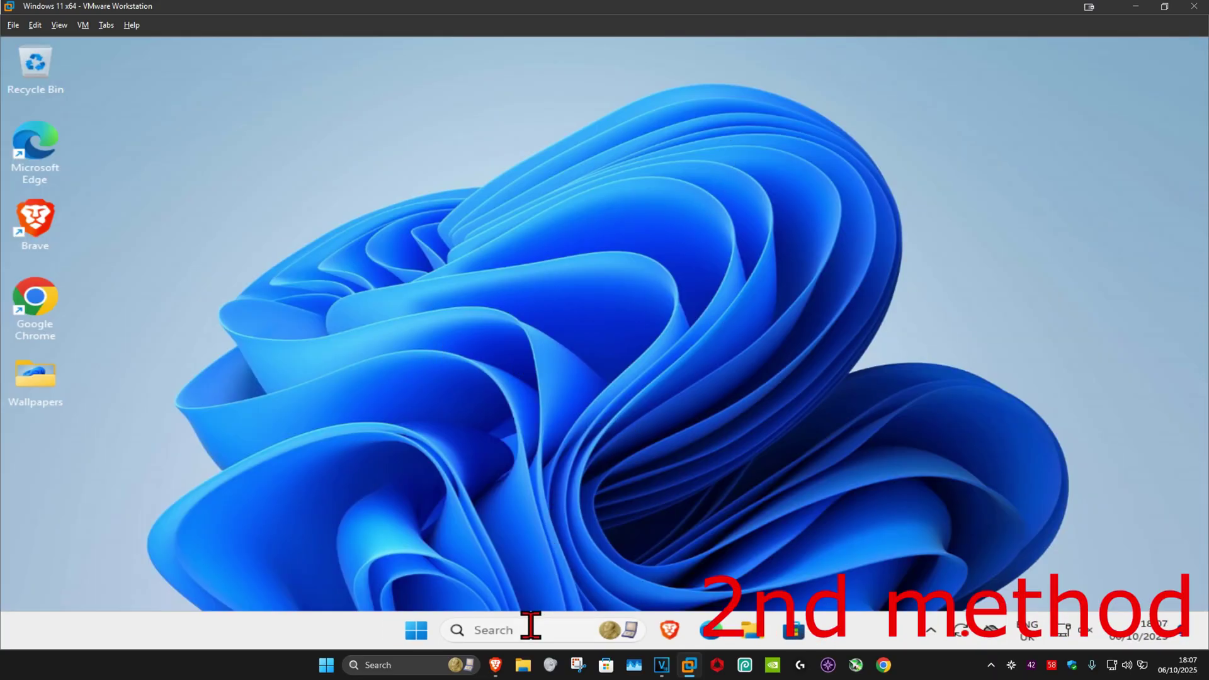
- Search for 'core isolation' and open the Core isolation page in Windows Security
{"action": "left_click", "coordinate": [531, 630]}
{"action": "type", "text": "core iso"}
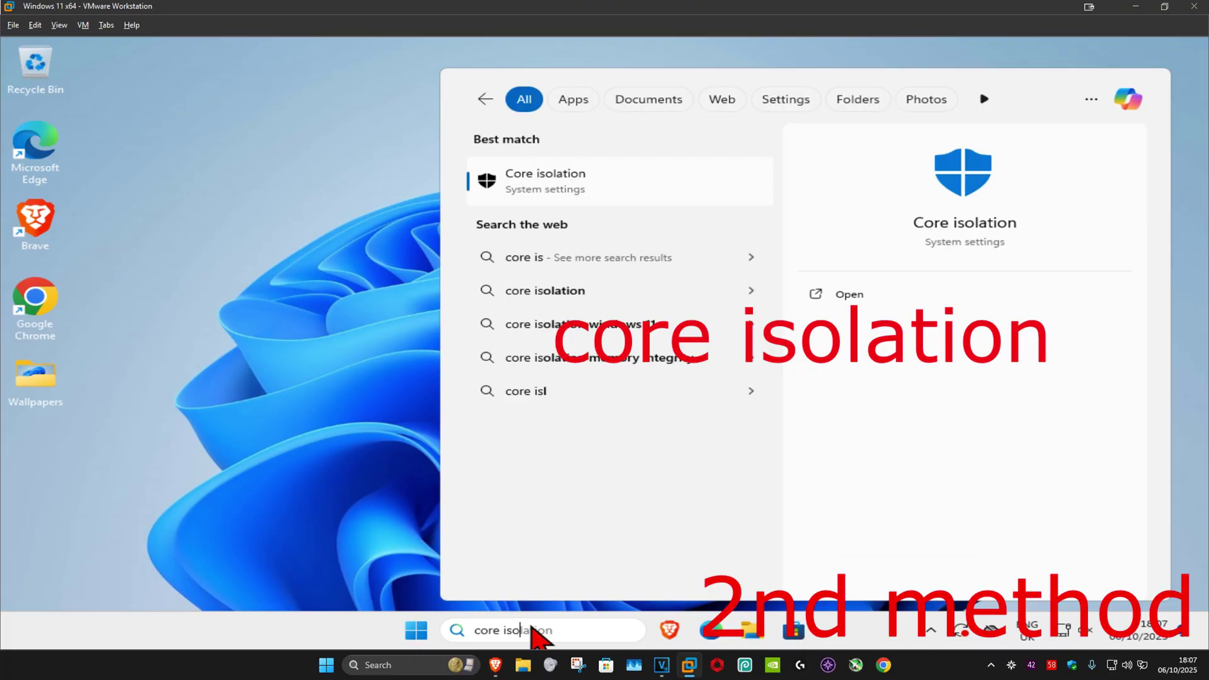
{"action": "type", "text": "lation"}
{"action": "left_click", "coordinate": [561, 192]}
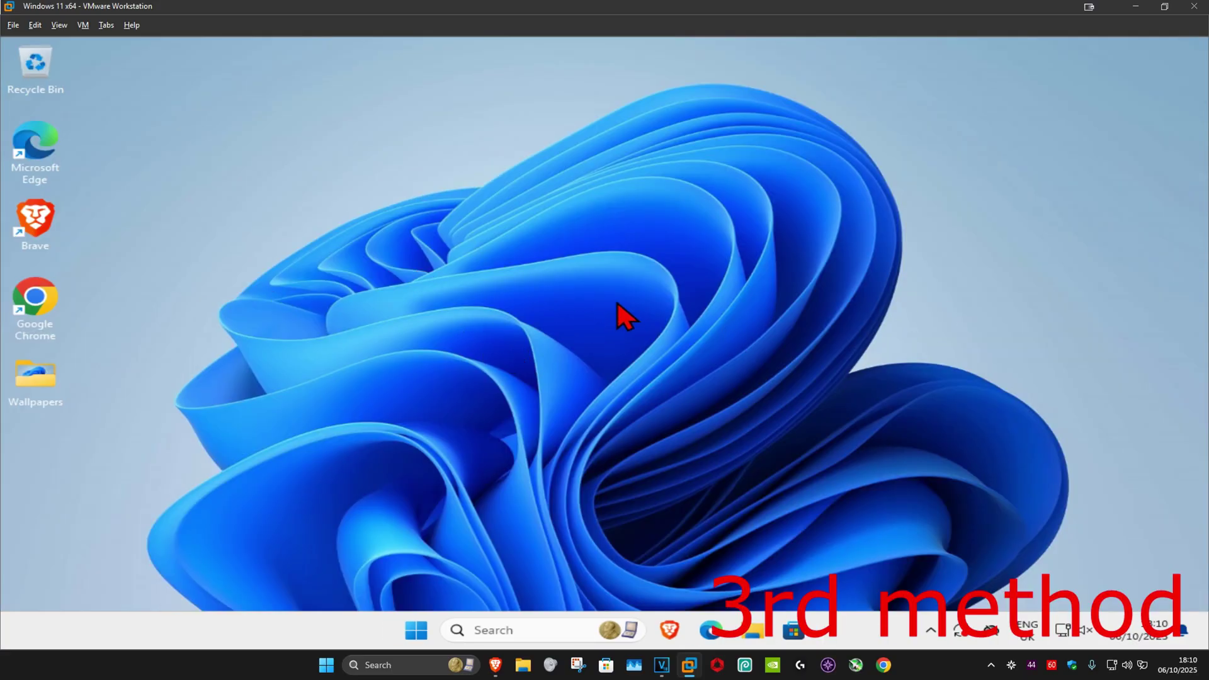
- Open the Services console via search and jump to the Virtual Disk service
{"action": "left_click", "coordinate": [517, 628]}
{"action": "type", "text": "servi"}
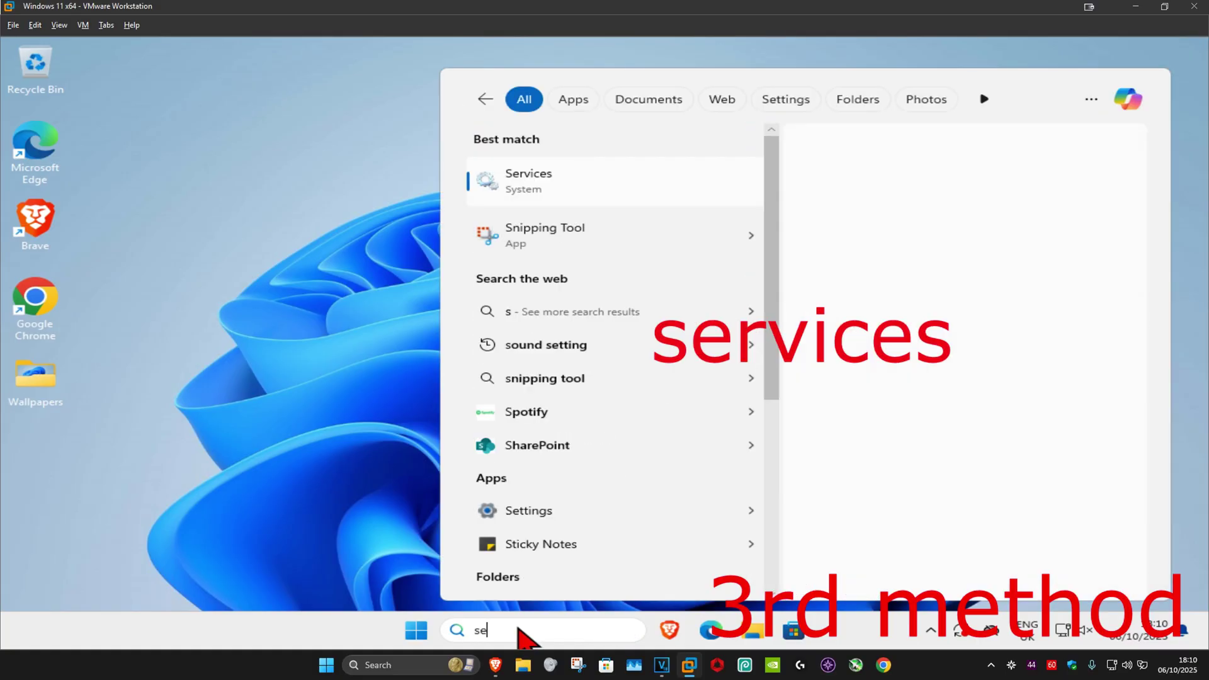
{"action": "left_click", "coordinate": [583, 189]}
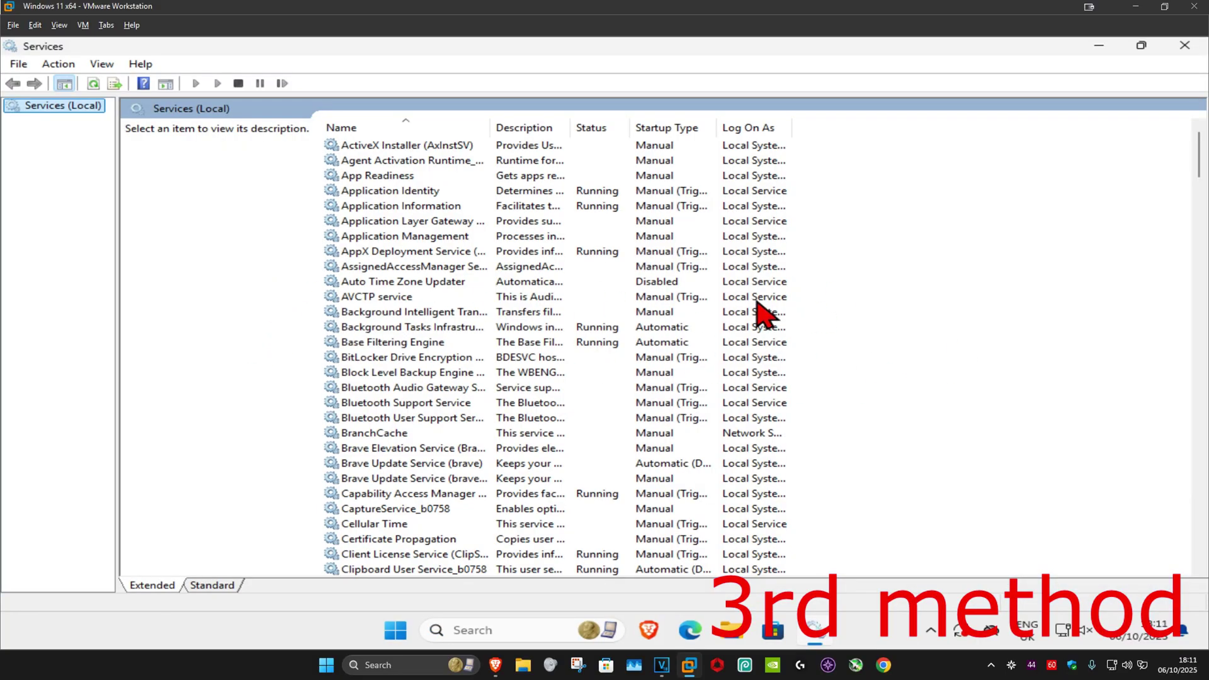
{"action": "left_click", "coordinate": [422, 146]}
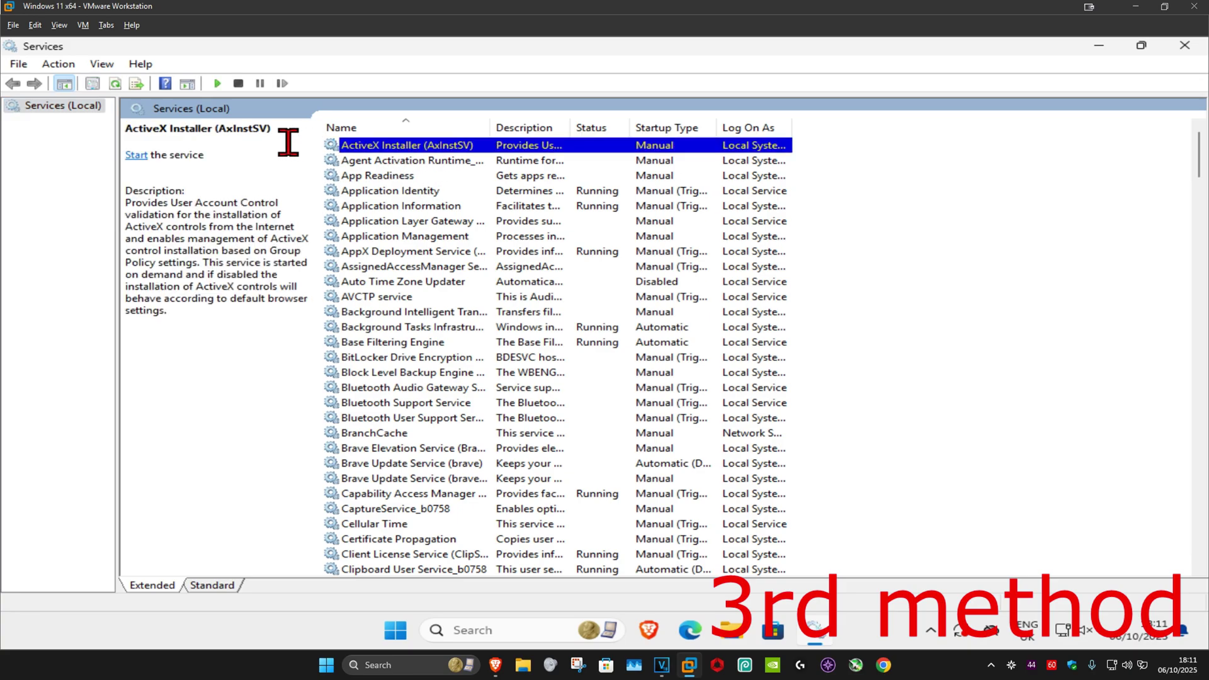
{"action": "key", "text": "v"}
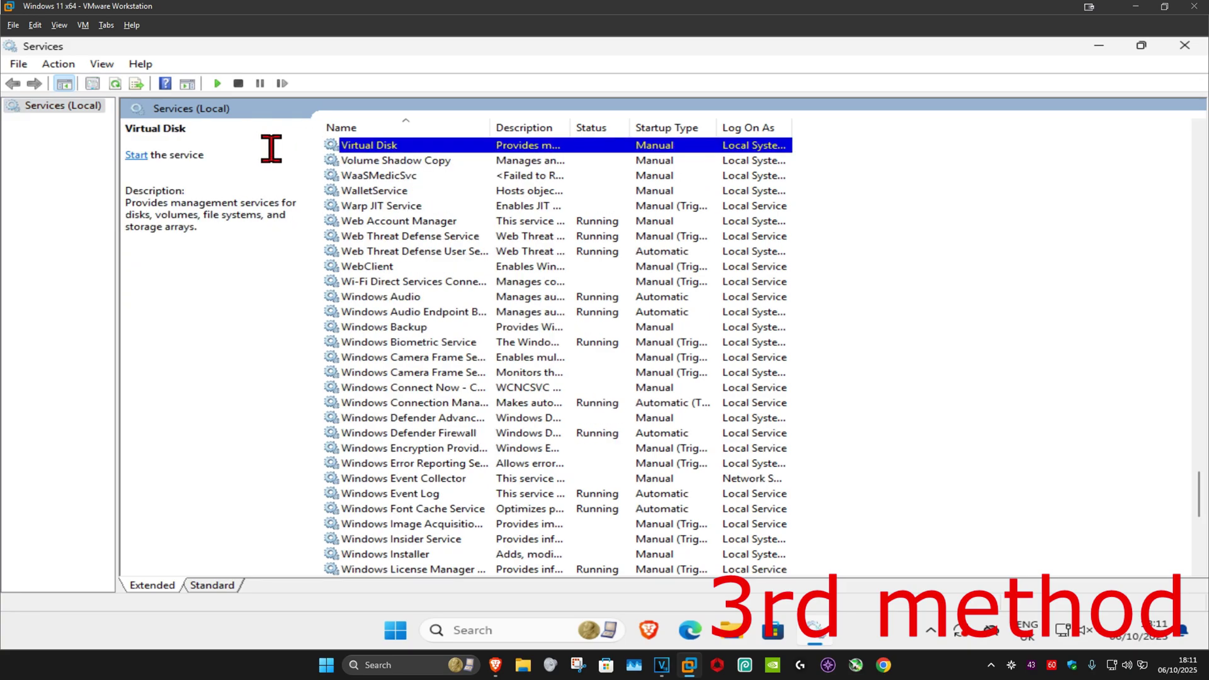
{"action": "key", "text": "v"}
{"action": "key", "text": "g"}
{"action": "key", "text": "c"}
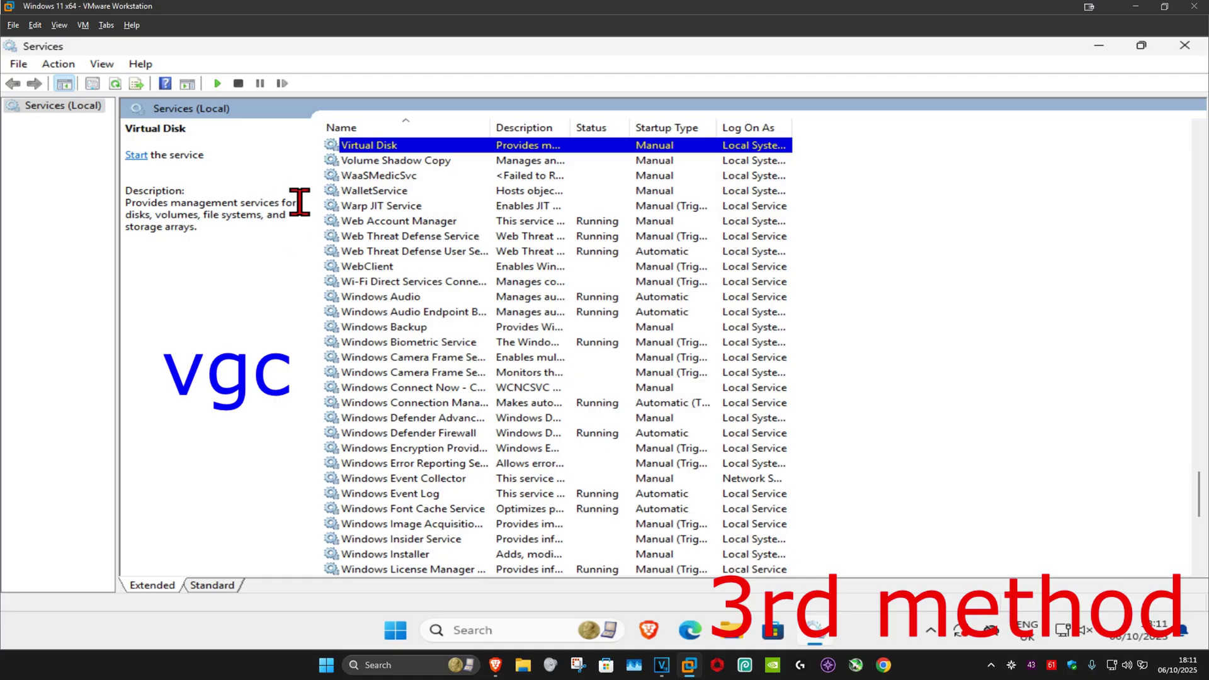
- Set Virtual Disk's startup type to Automatic, start it, confirm, then restart it
{"action": "double_click", "coordinate": [382, 148]}
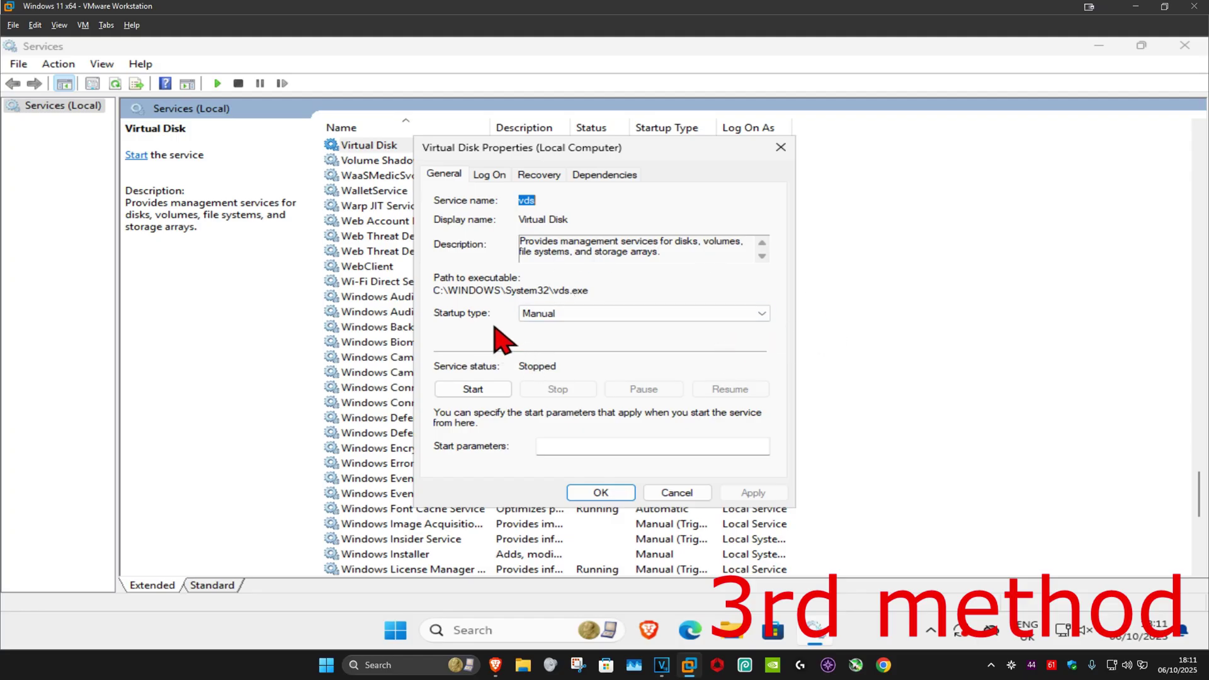
{"action": "left_click", "coordinate": [554, 315]}
{"action": "left_click", "coordinate": [557, 341]}
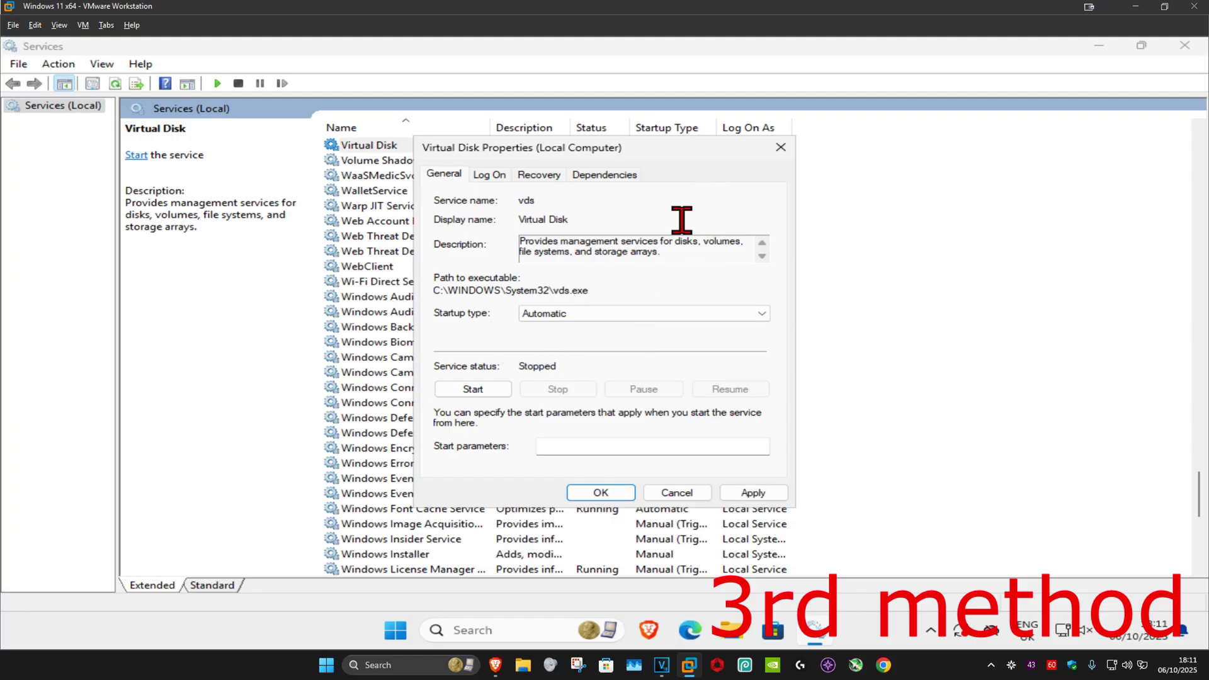
{"action": "left_click", "coordinate": [489, 391]}
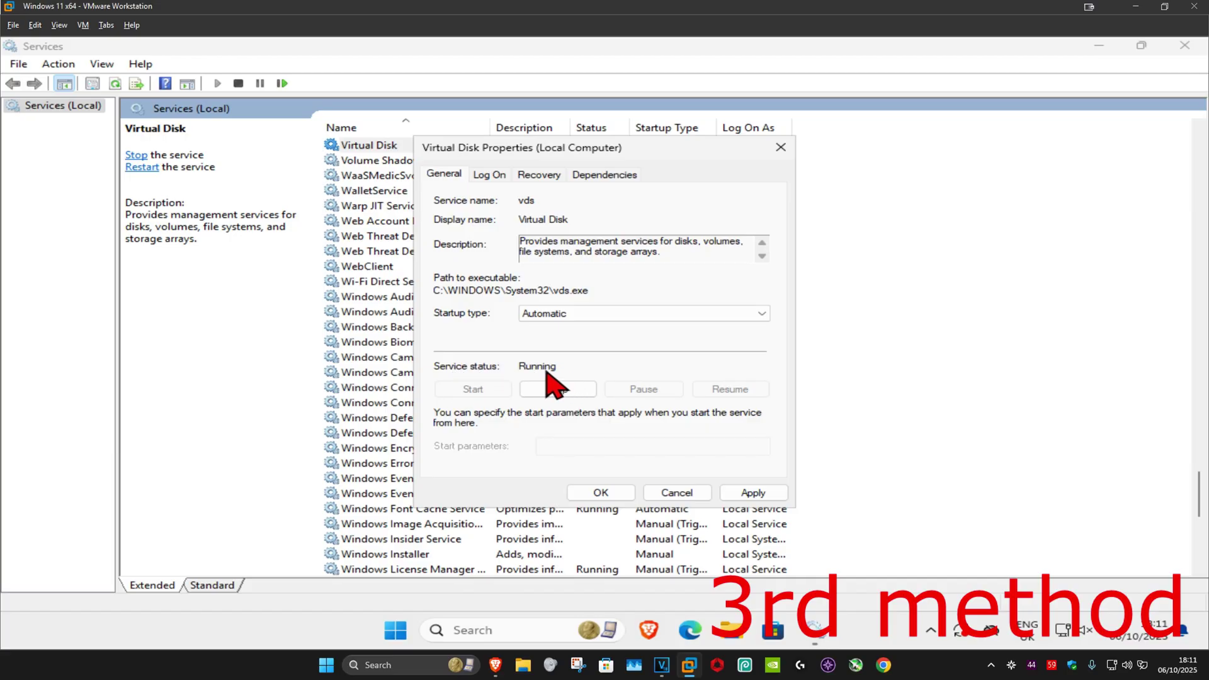
{"action": "left_click", "coordinate": [601, 493]}
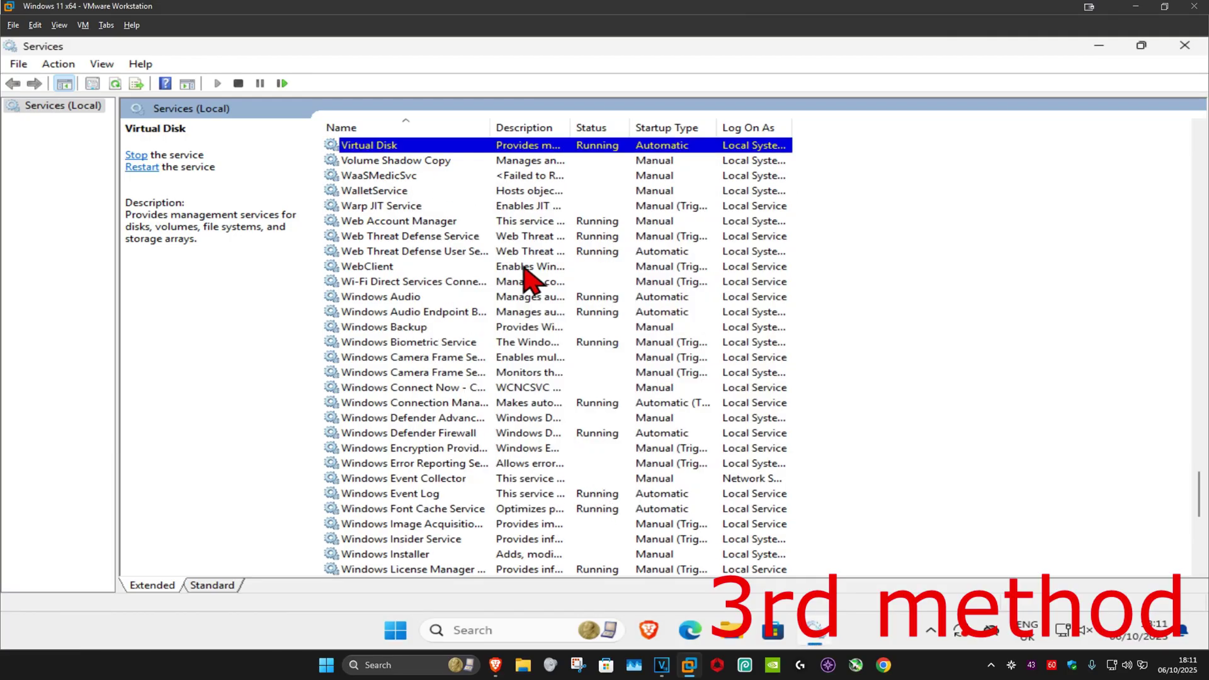
{"action": "left_click", "coordinate": [139, 169]}
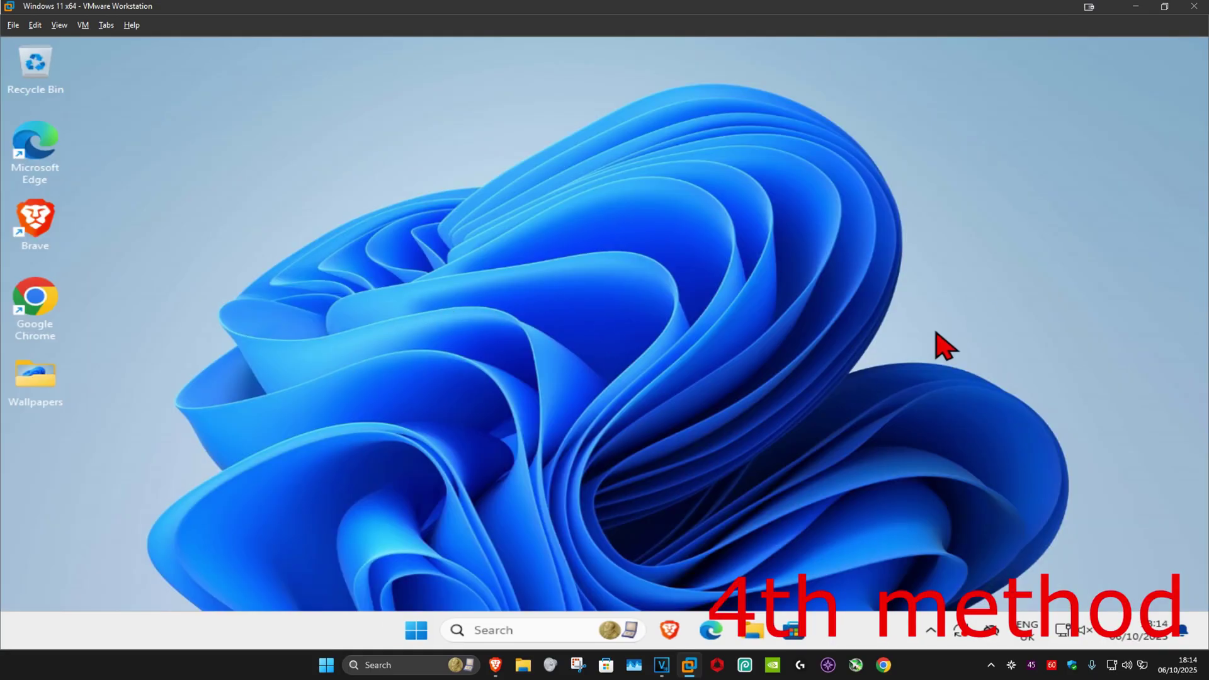
- Search 'virus and threat' and open the Virus & threat protection Manage settings page
{"action": "left_click", "coordinate": [494, 630]}
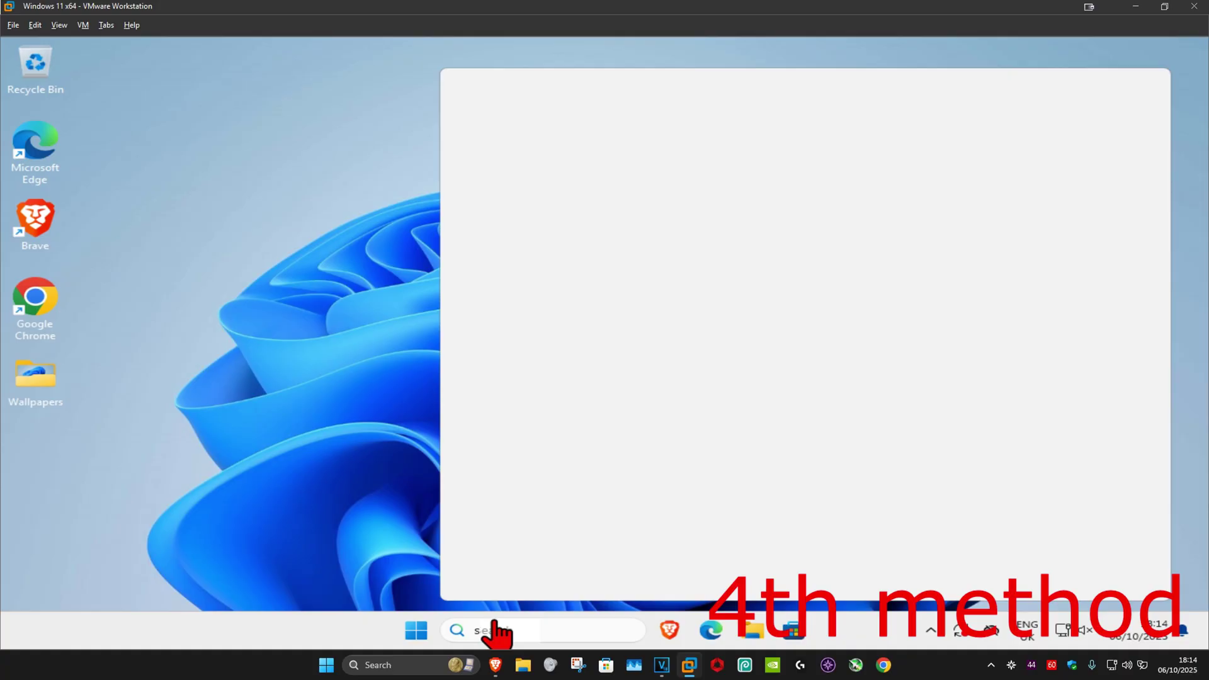
{"action": "type", "text": "virus and threa"}
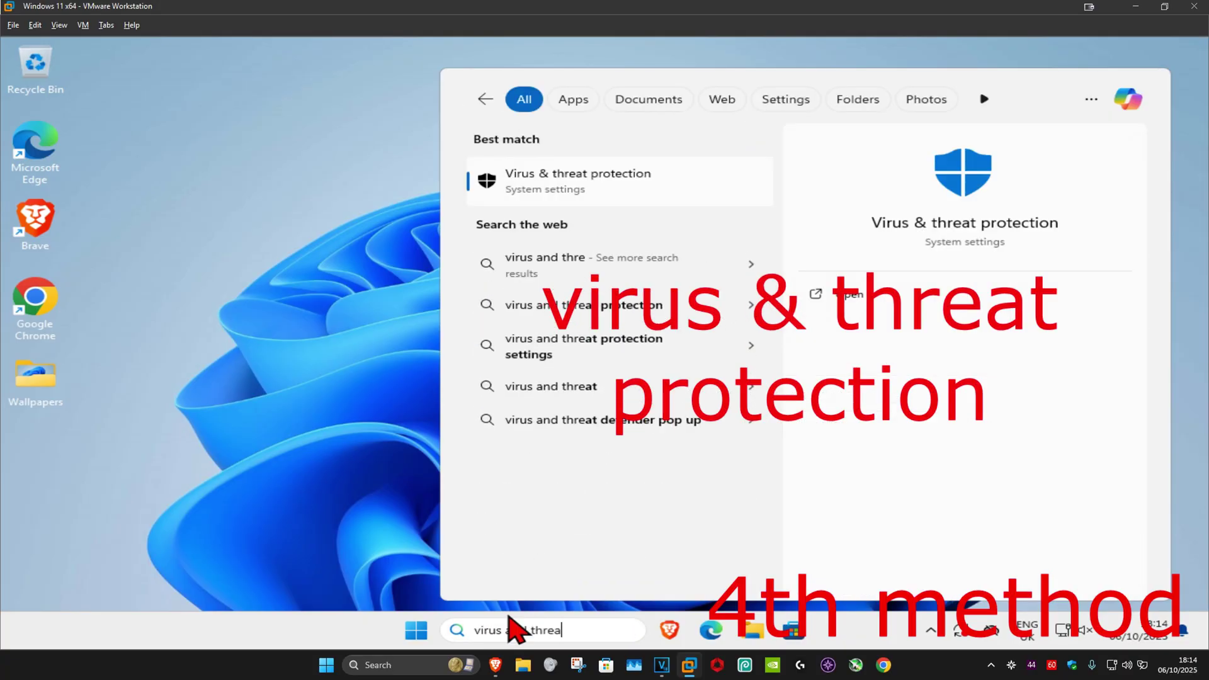
{"action": "left_click", "coordinate": [607, 193]}
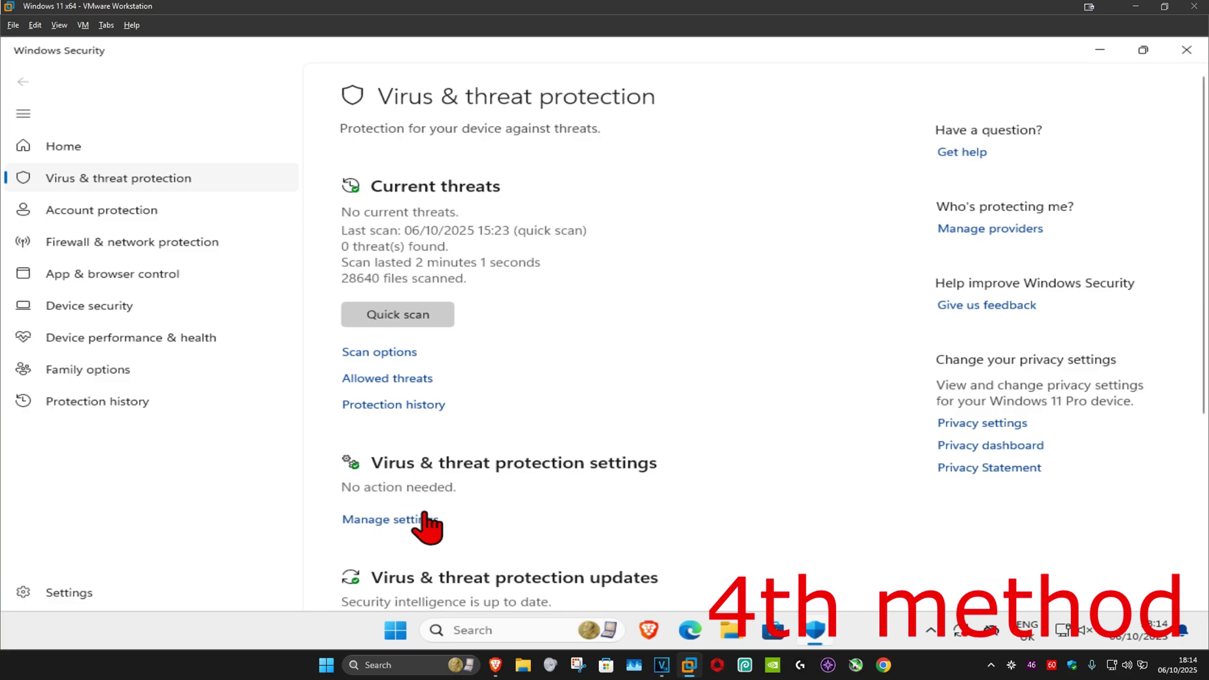
{"action": "left_click", "coordinate": [399, 521]}
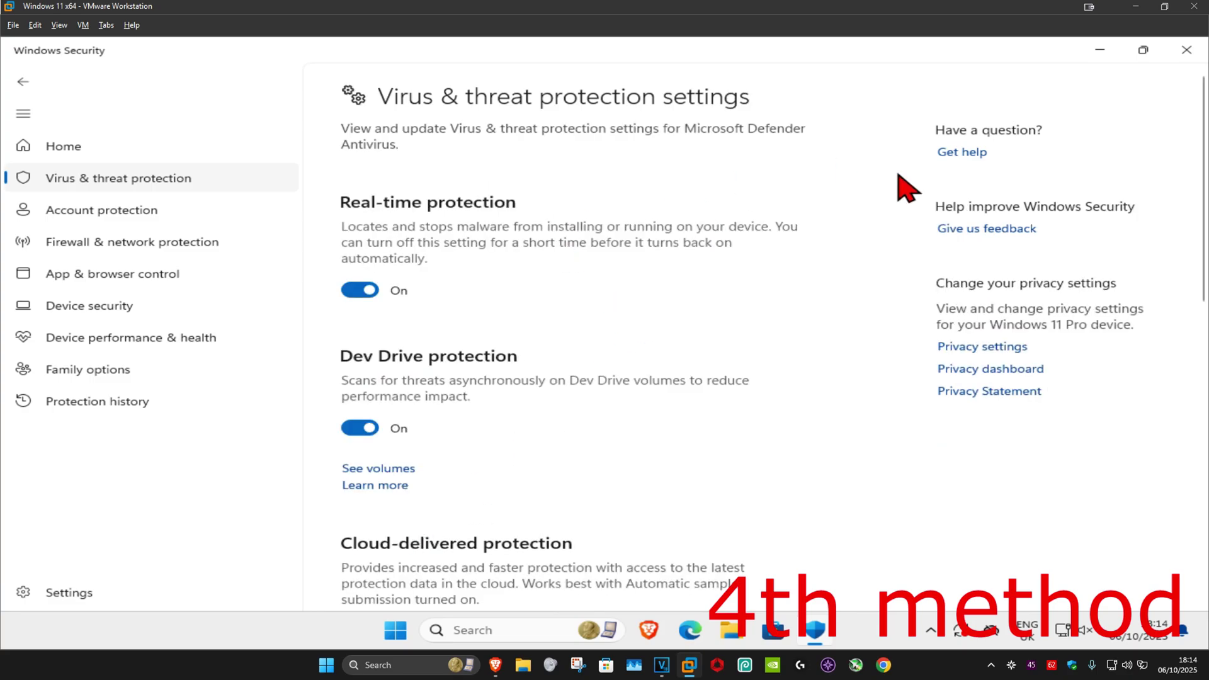
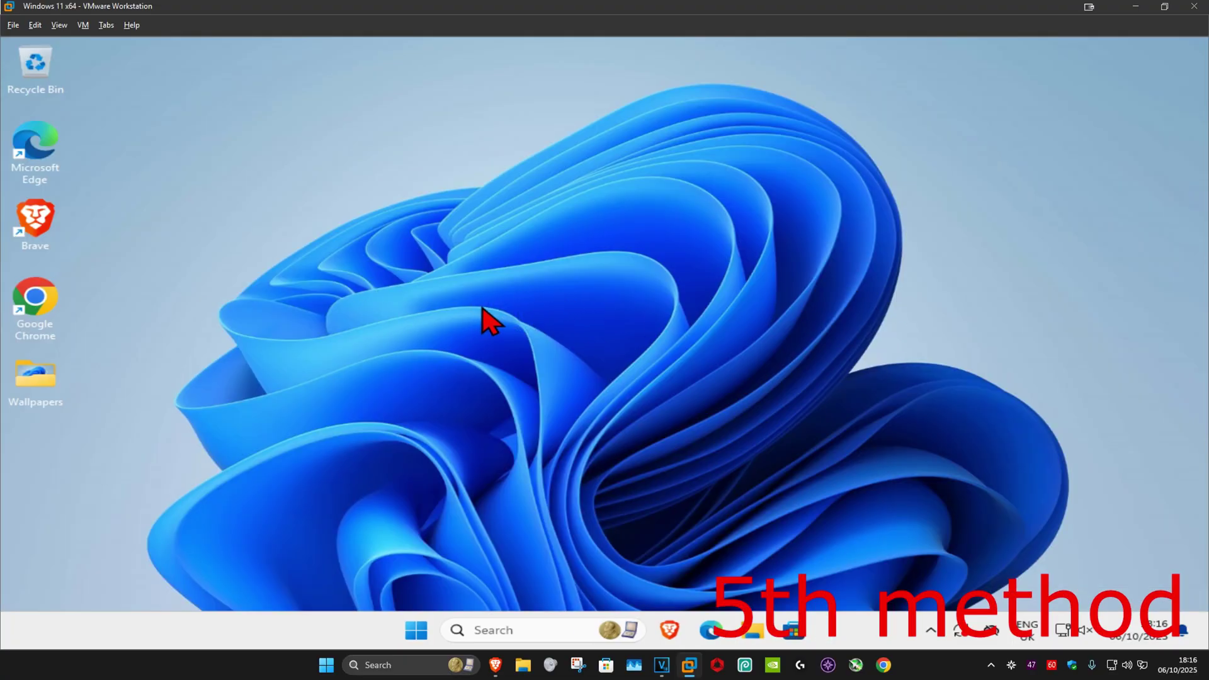
- Open Task Manager from search and end the selected Task Manager process
{"action": "left_click", "coordinate": [542, 627]}
{"action": "type", "text": "task ma"}
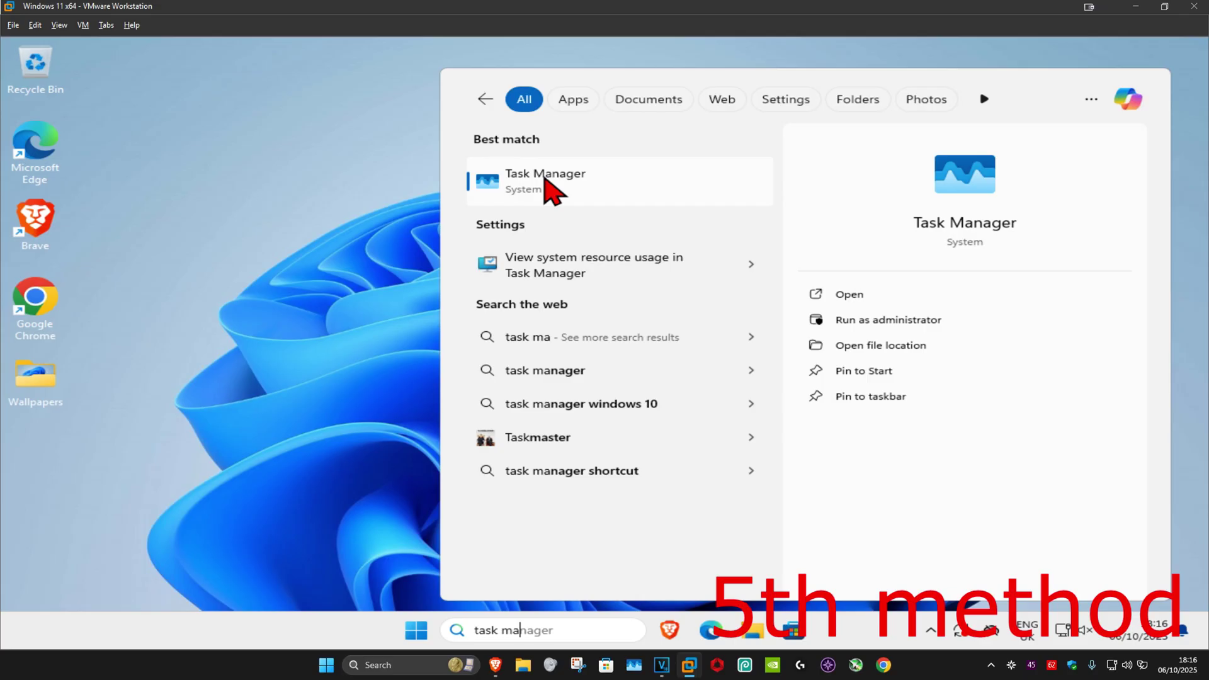
{"action": "left_click", "coordinate": [545, 180]}
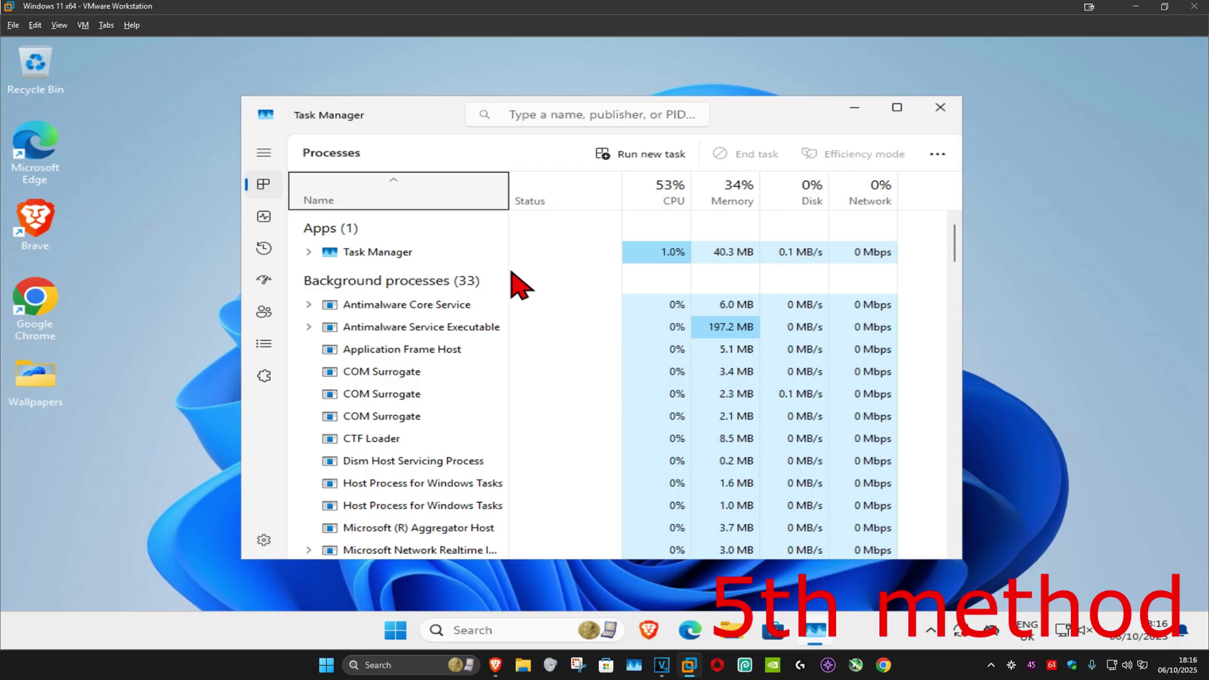
{"action": "left_click", "coordinate": [391, 252]}
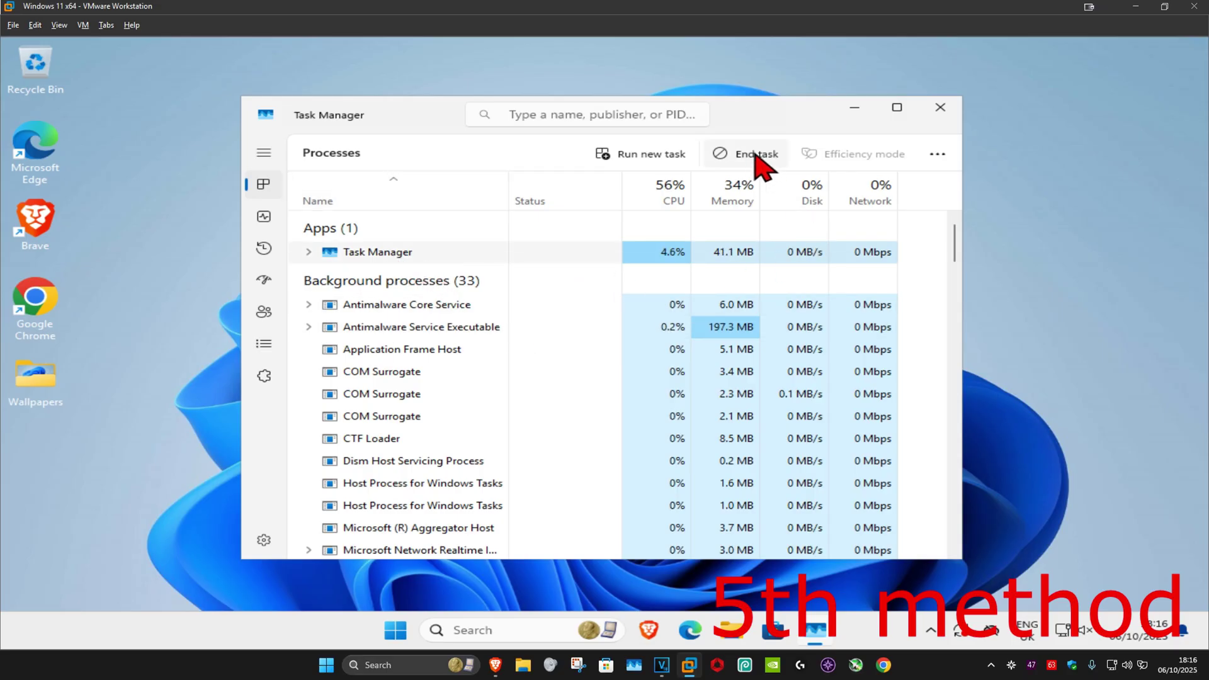
{"action": "left_click", "coordinate": [751, 157]}
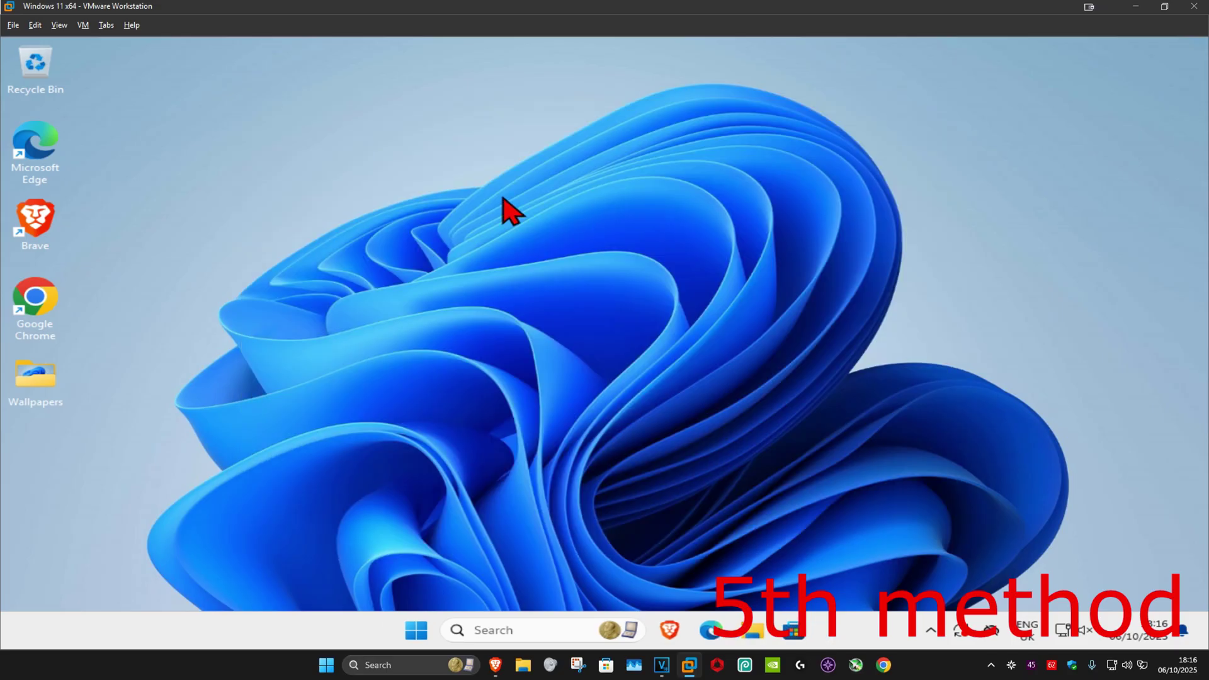
- Open File Explorer and browse to This PC > Local Disk (C:) > Program Files
{"action": "left_click", "coordinate": [522, 623]}
{"action": "type", "text": "file ex"}
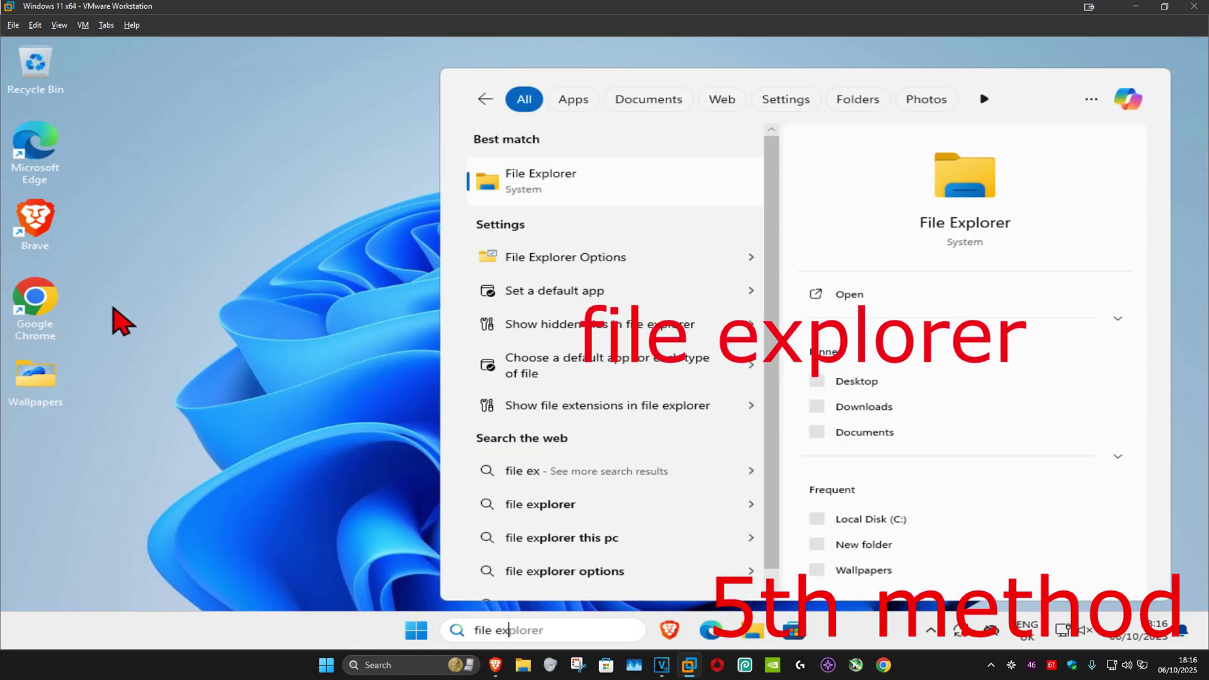
{"action": "left_click", "coordinate": [567, 181]}
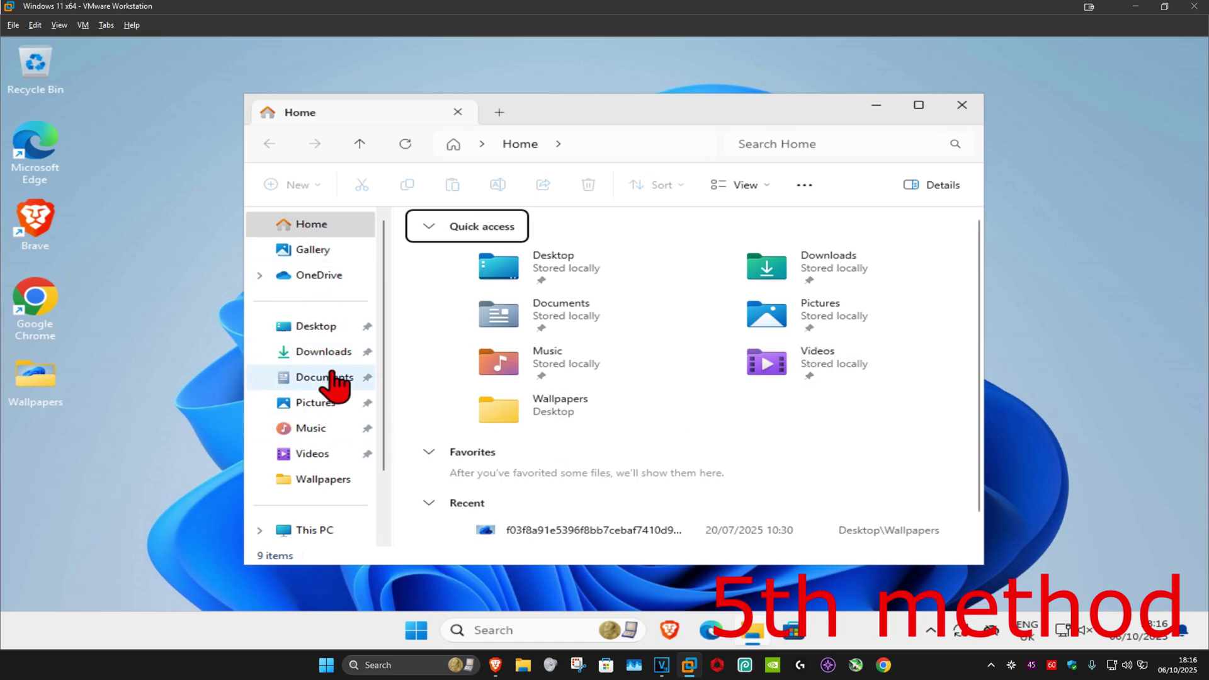
{"action": "scroll", "coordinate": [386, 315], "scroll_direction": "down", "scroll_amount": 1}
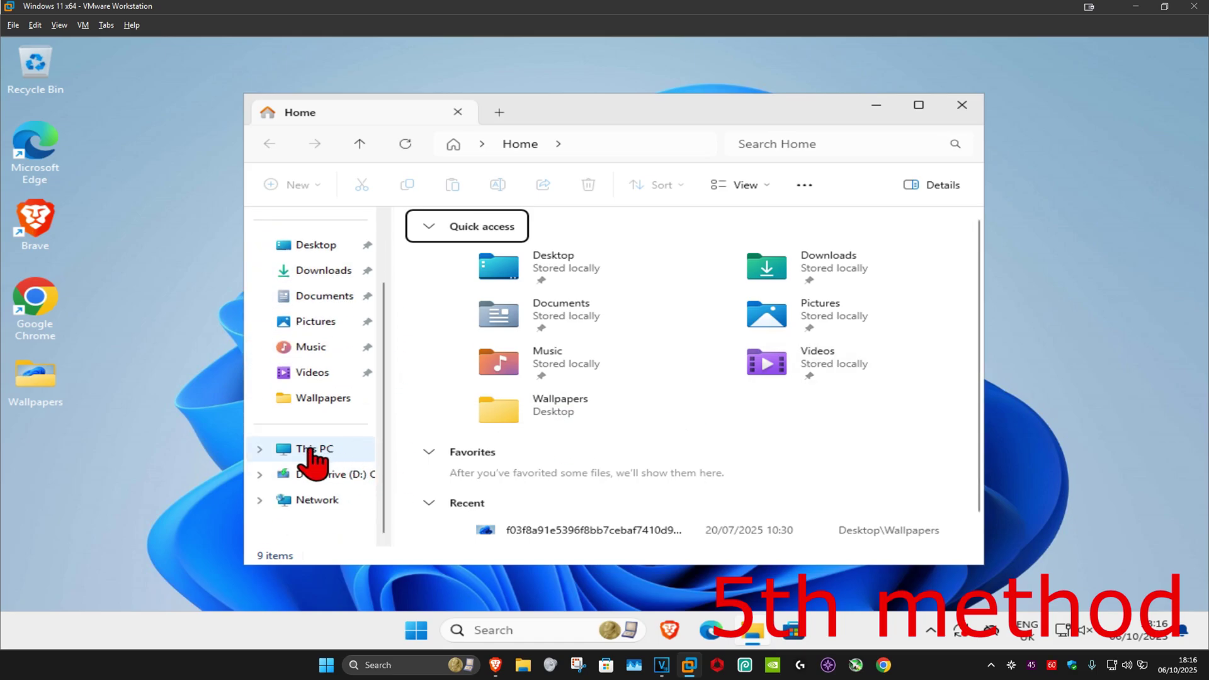
{"action": "left_click", "coordinate": [313, 450]}
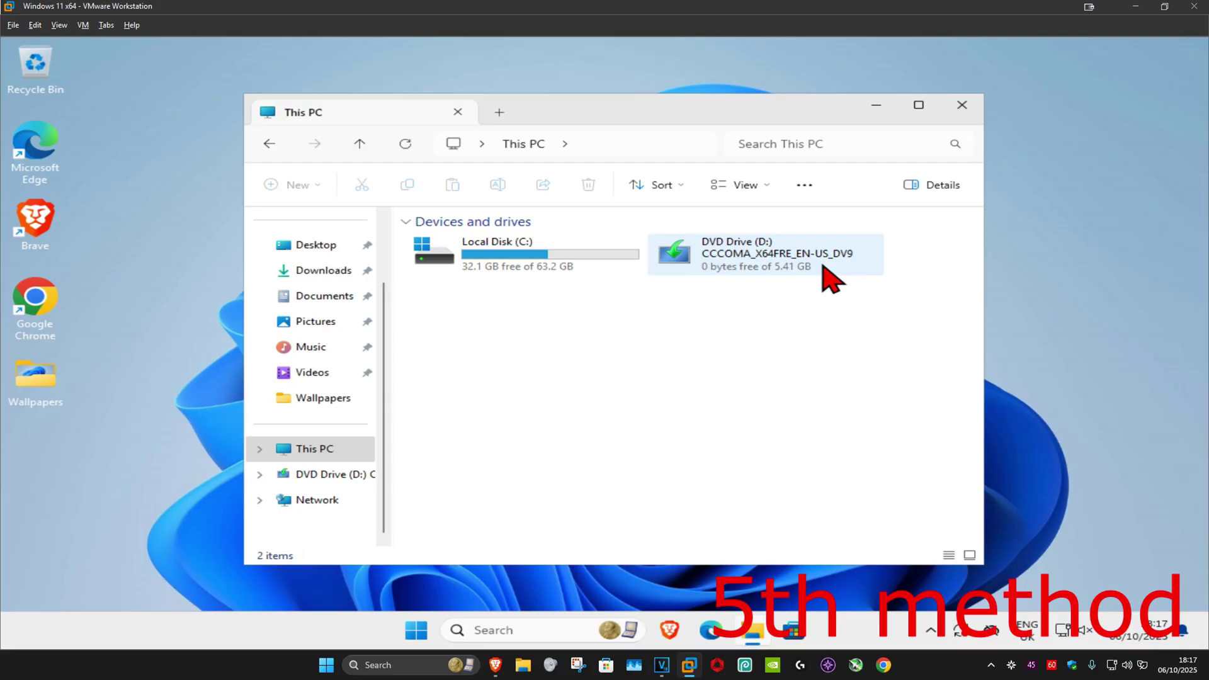
{"action": "double_click", "coordinate": [507, 255]}
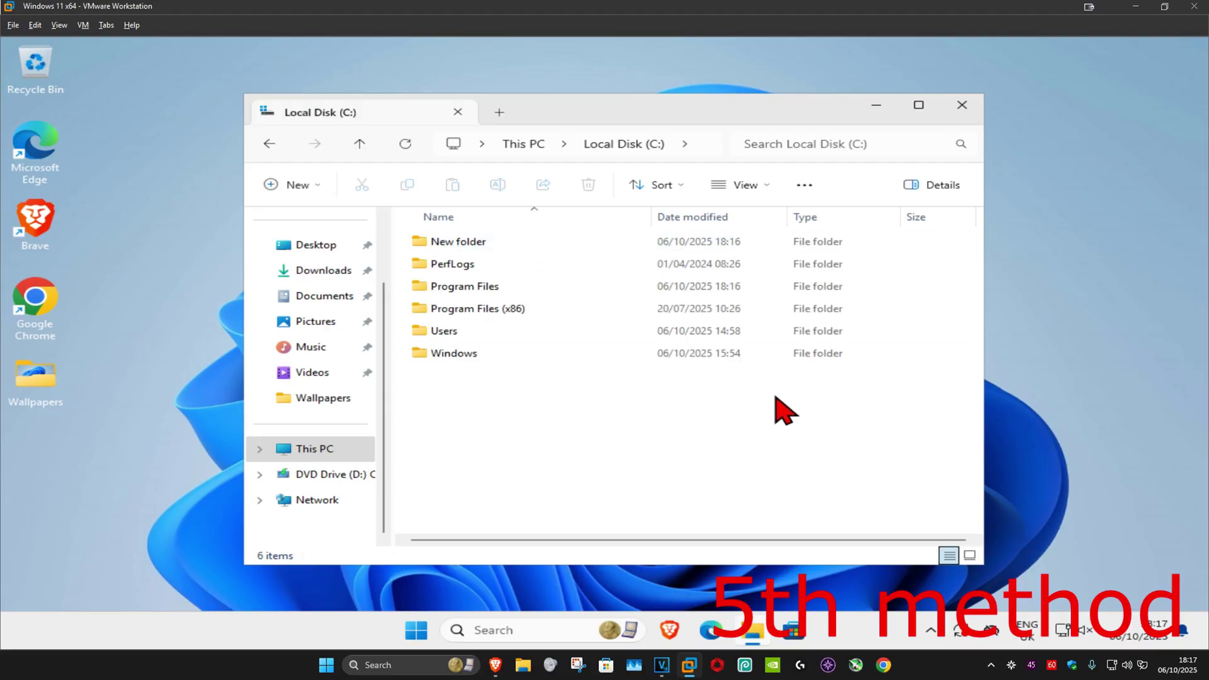
{"action": "double_click", "coordinate": [492, 286]}
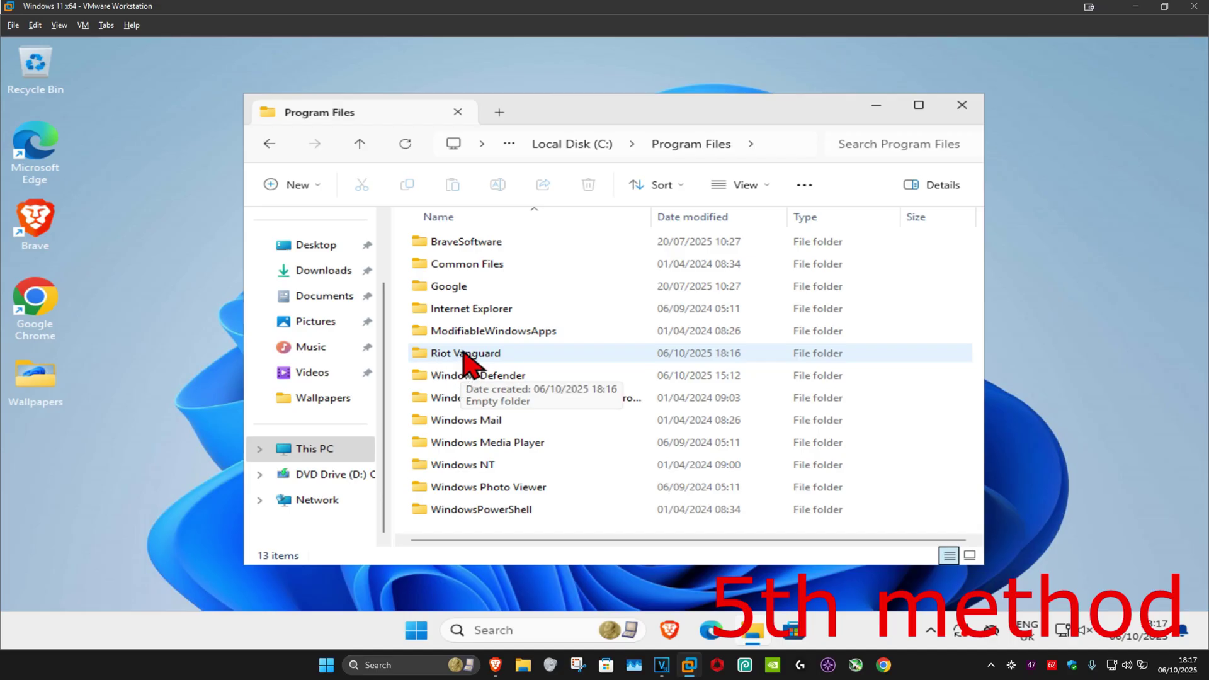
- Delete the Riot Vanguard folder with administrator permission, then return to This PC
{"action": "left_click", "coordinate": [467, 355]}
{"action": "key", "text": "Delete"}
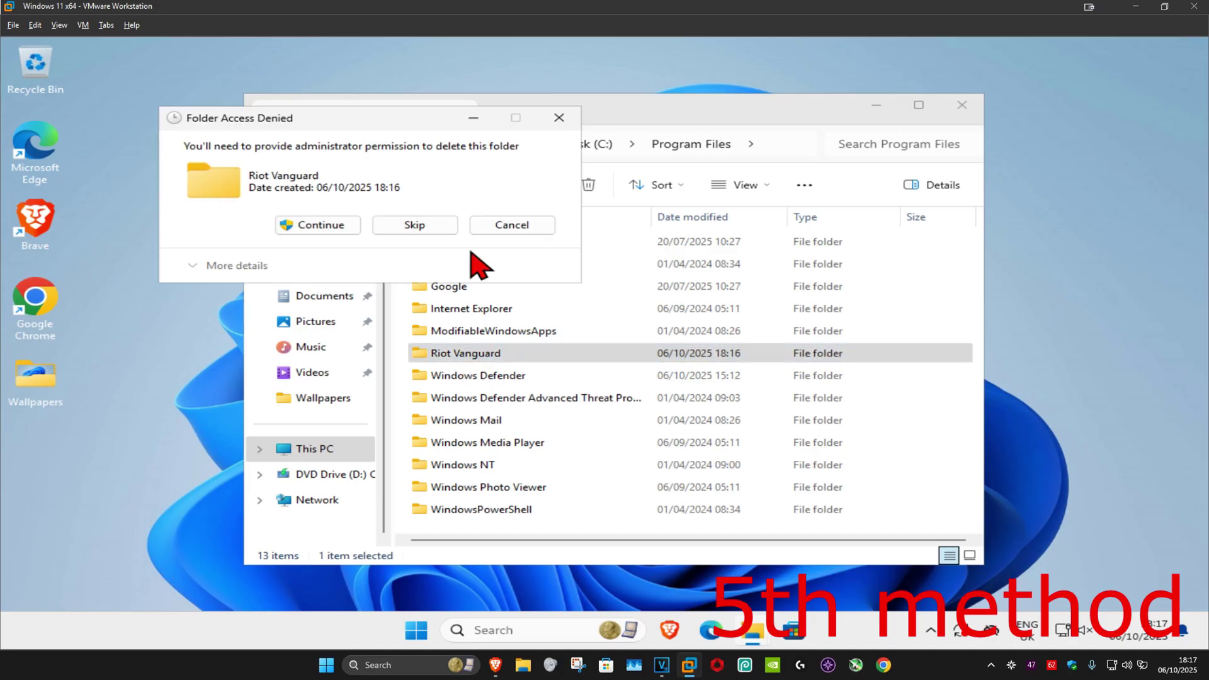
{"action": "left_click", "coordinate": [334, 230]}
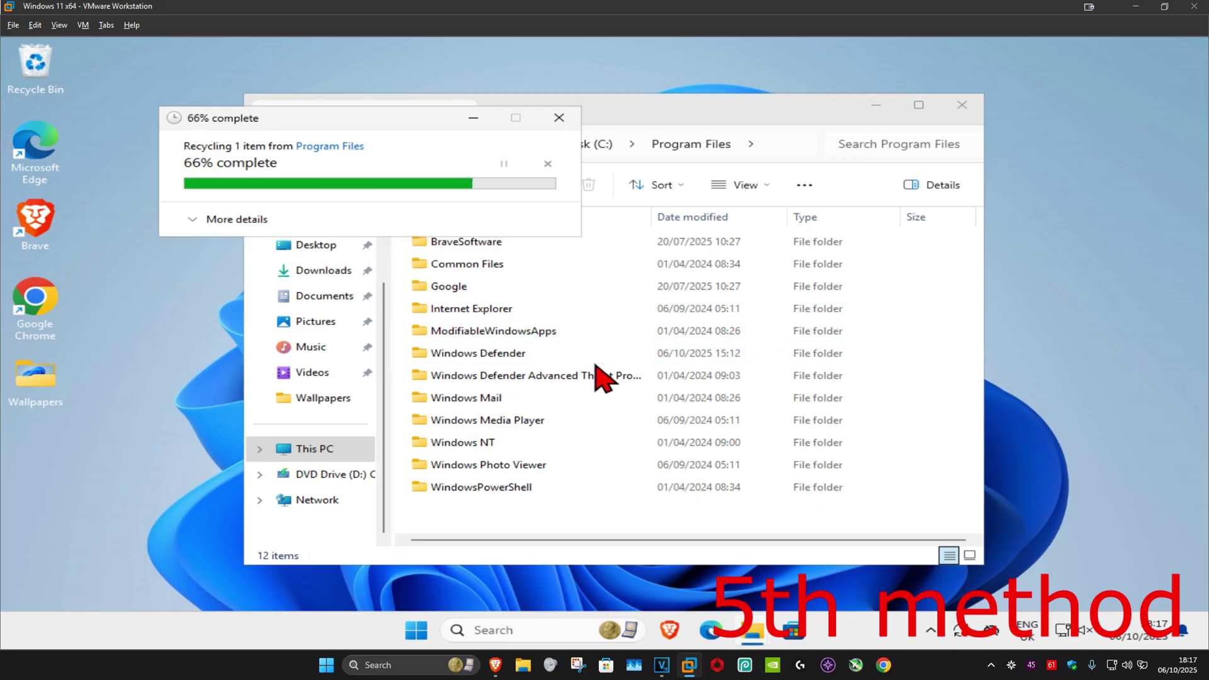
{"action": "key", "text": "alt+Up"}
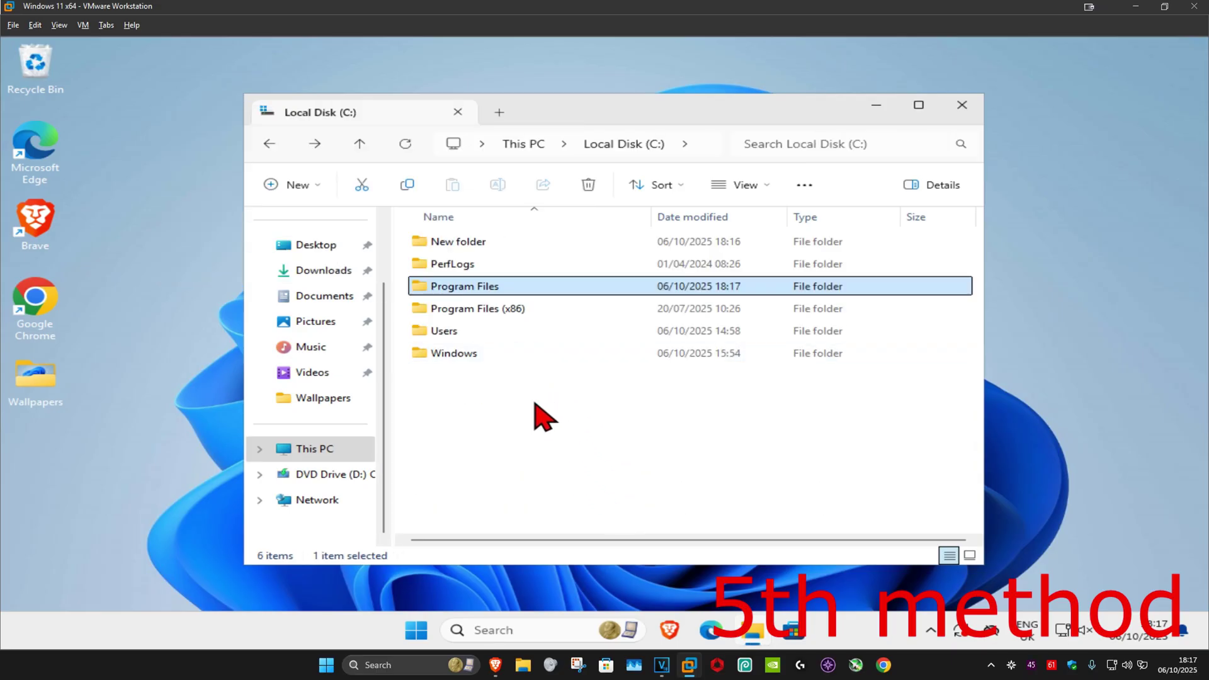
{"action": "key", "text": "alt+Up"}
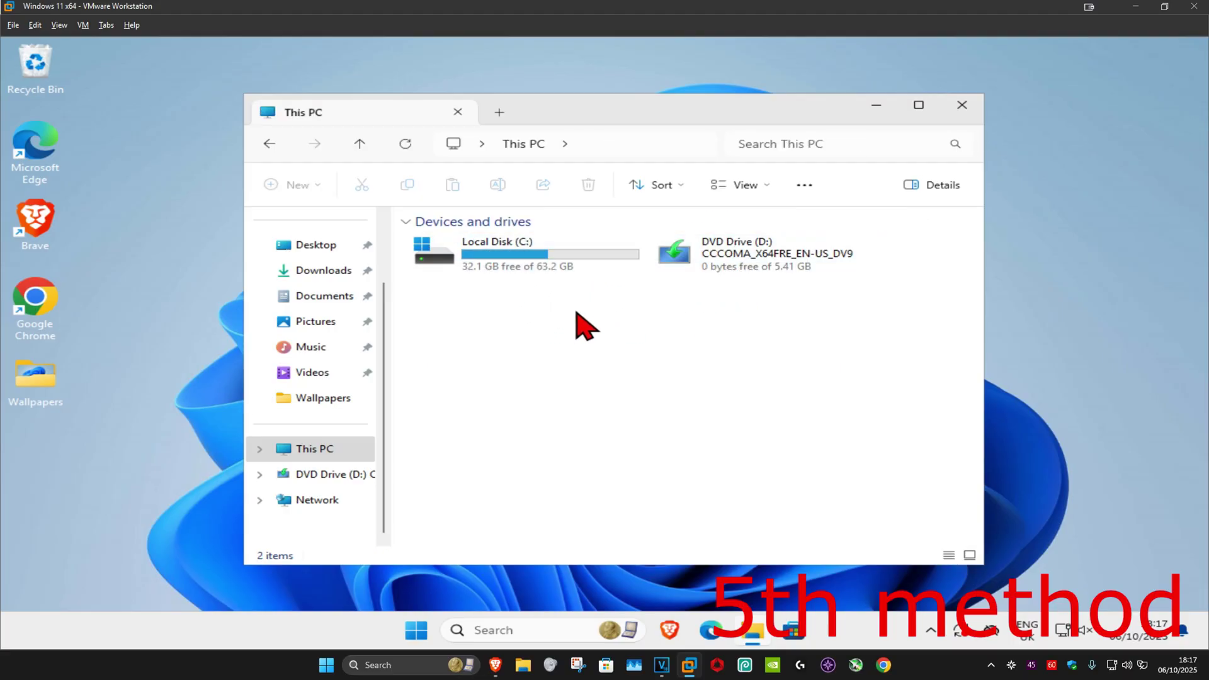
{"action": "double_click", "coordinate": [507, 268]}
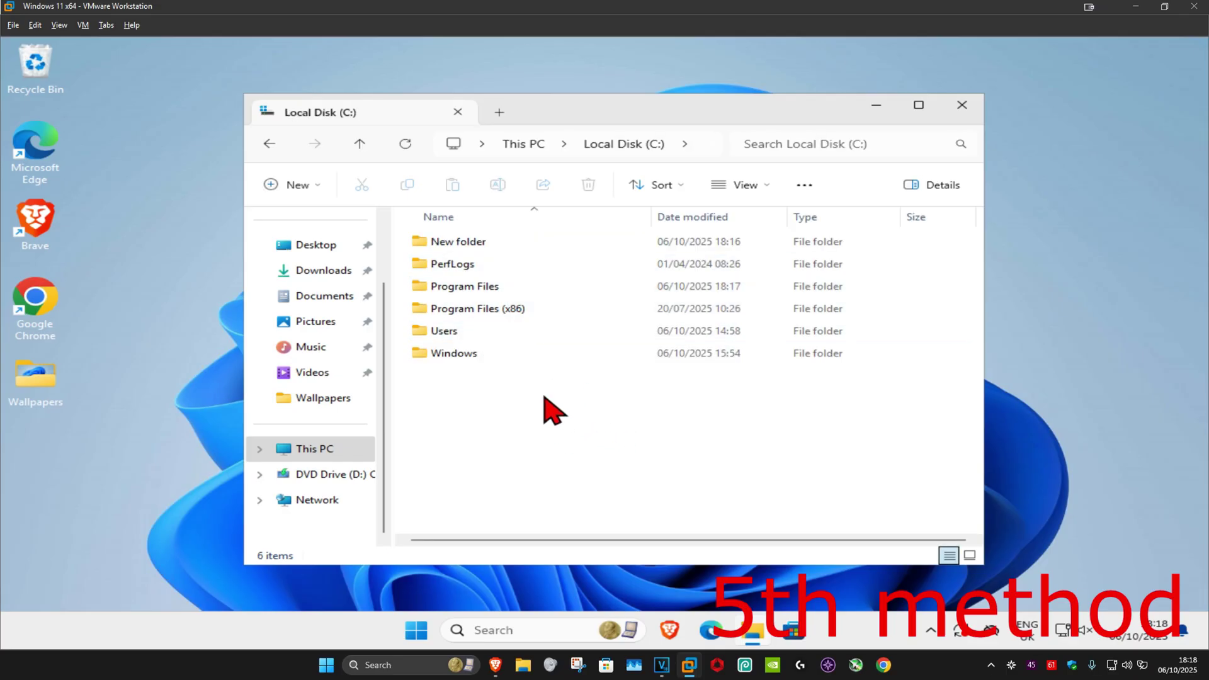
{"action": "key", "text": "alt+Left"}
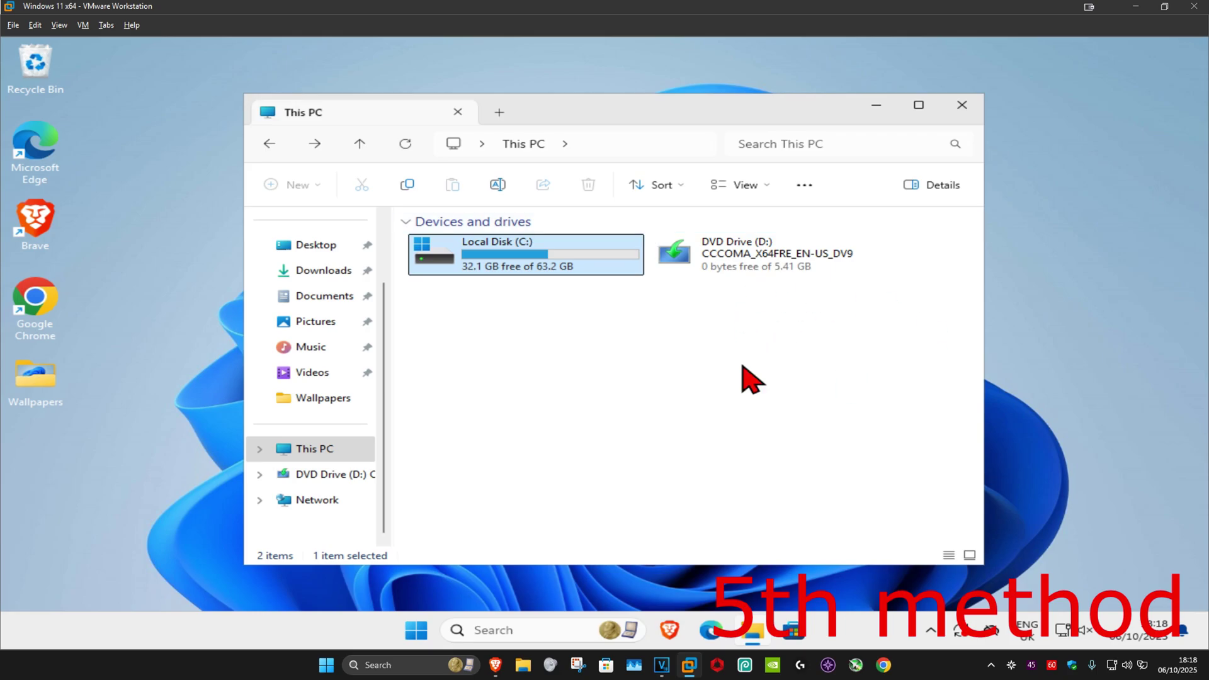
{"action": "left_click", "coordinate": [481, 378]}
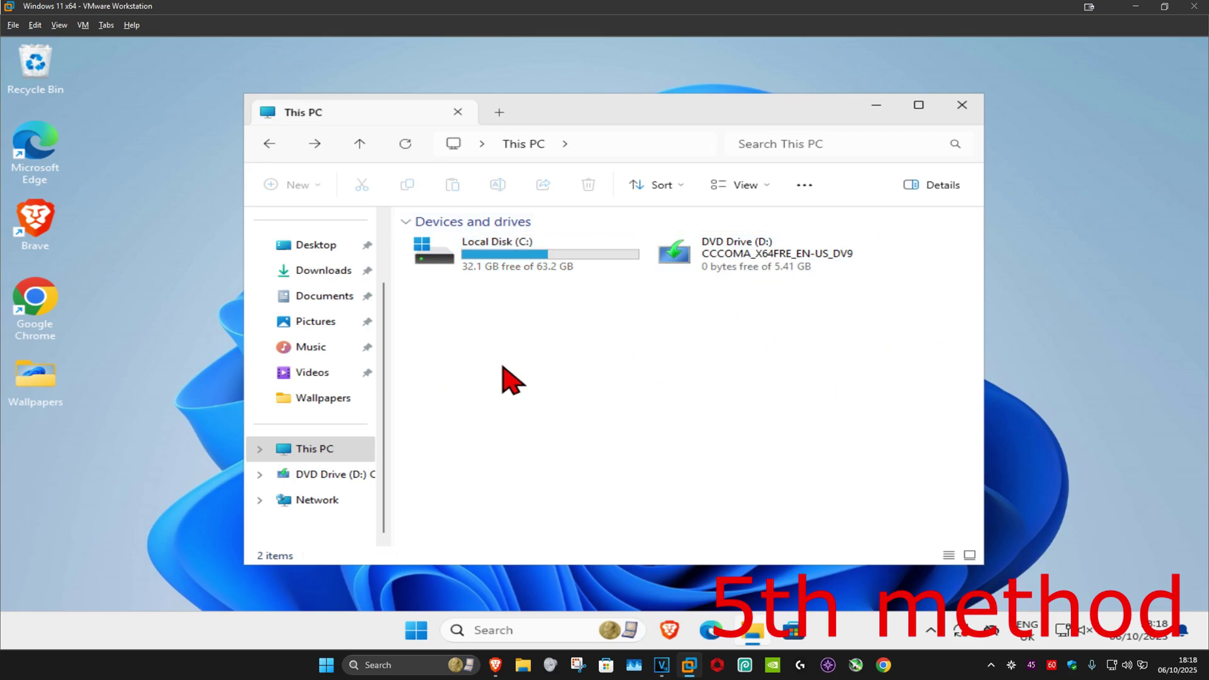
- Open Installed apps via 'add or remove programs', scroll the list and check Microsoft Edge's options
{"action": "left_click", "coordinate": [529, 630]}
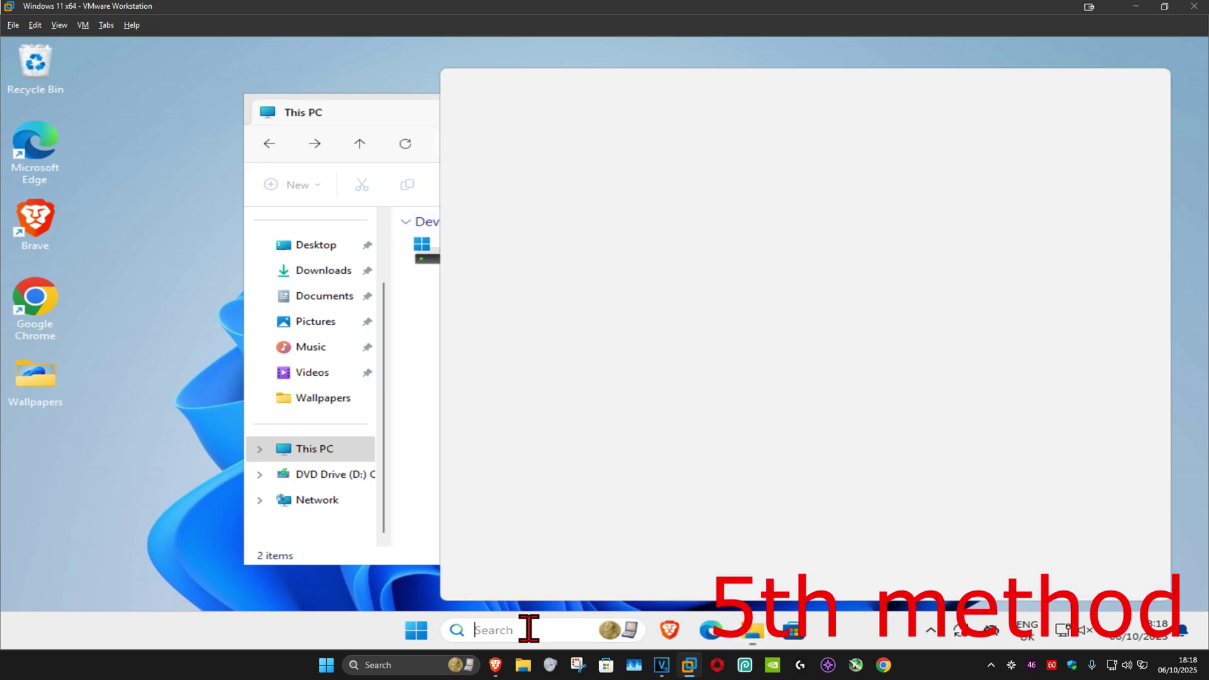
{"action": "type", "text": "add or"}
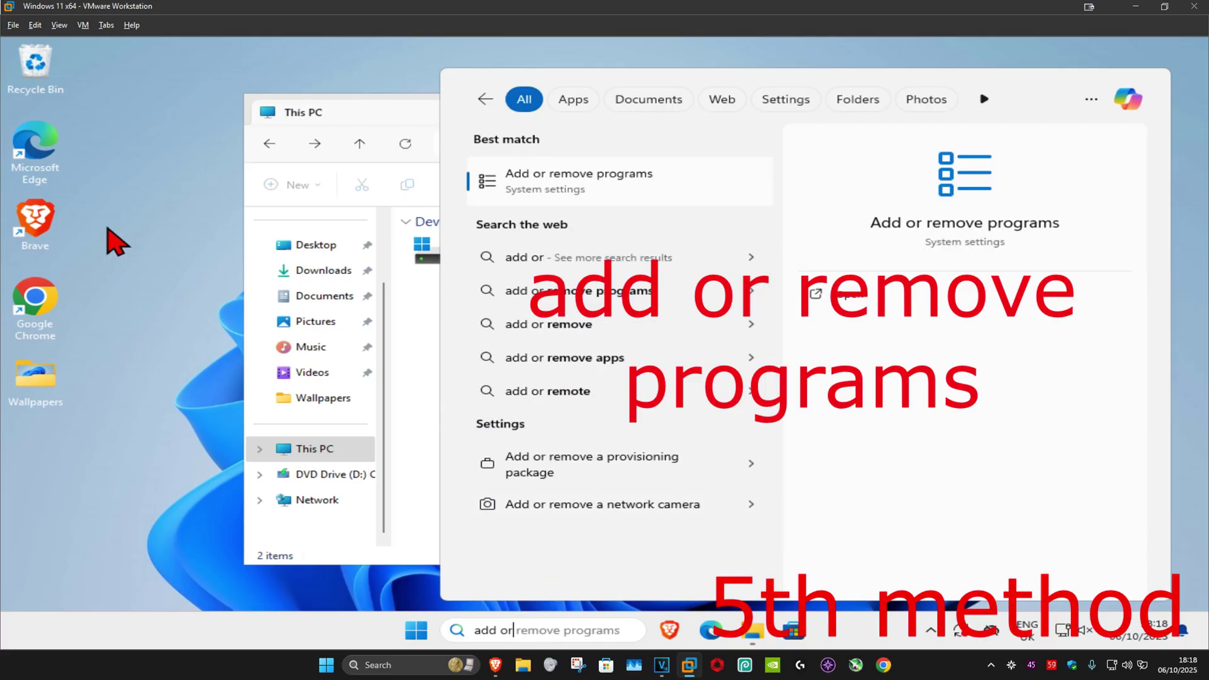
{"action": "left_click", "coordinate": [655, 186]}
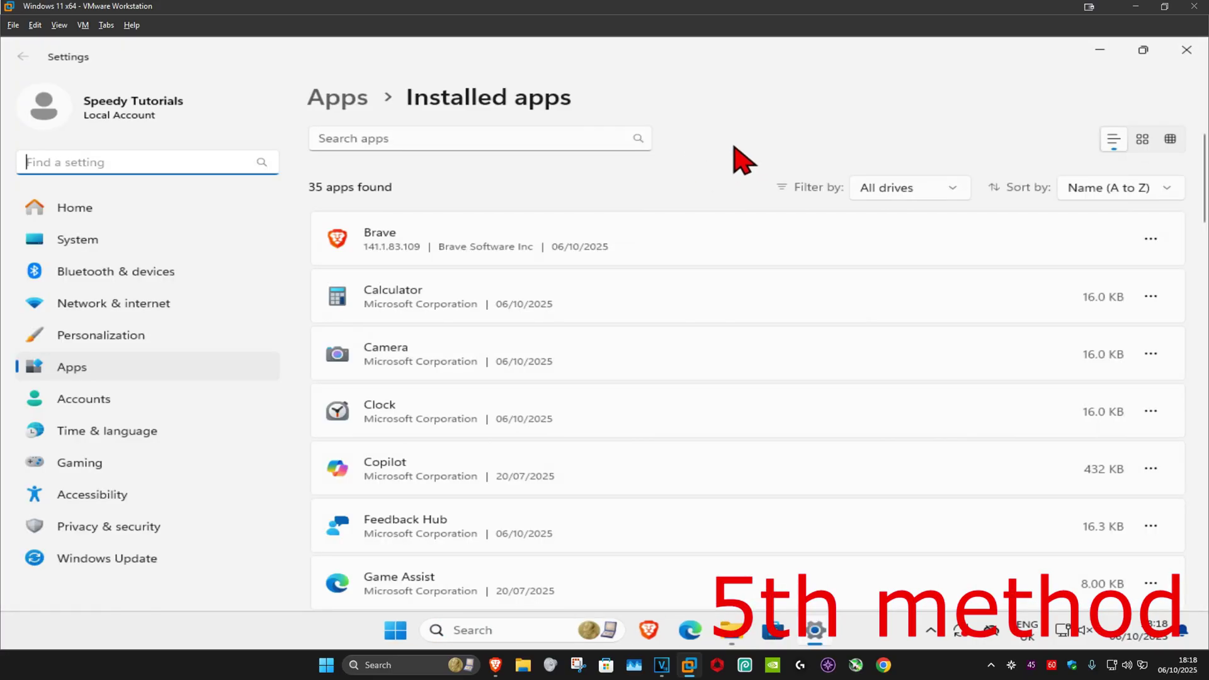
{"action": "scroll", "coordinate": [731, 227], "scroll_direction": "down", "scroll_amount": 3}
{"action": "scroll", "coordinate": [721, 216], "scroll_direction": "down", "scroll_amount": 3}
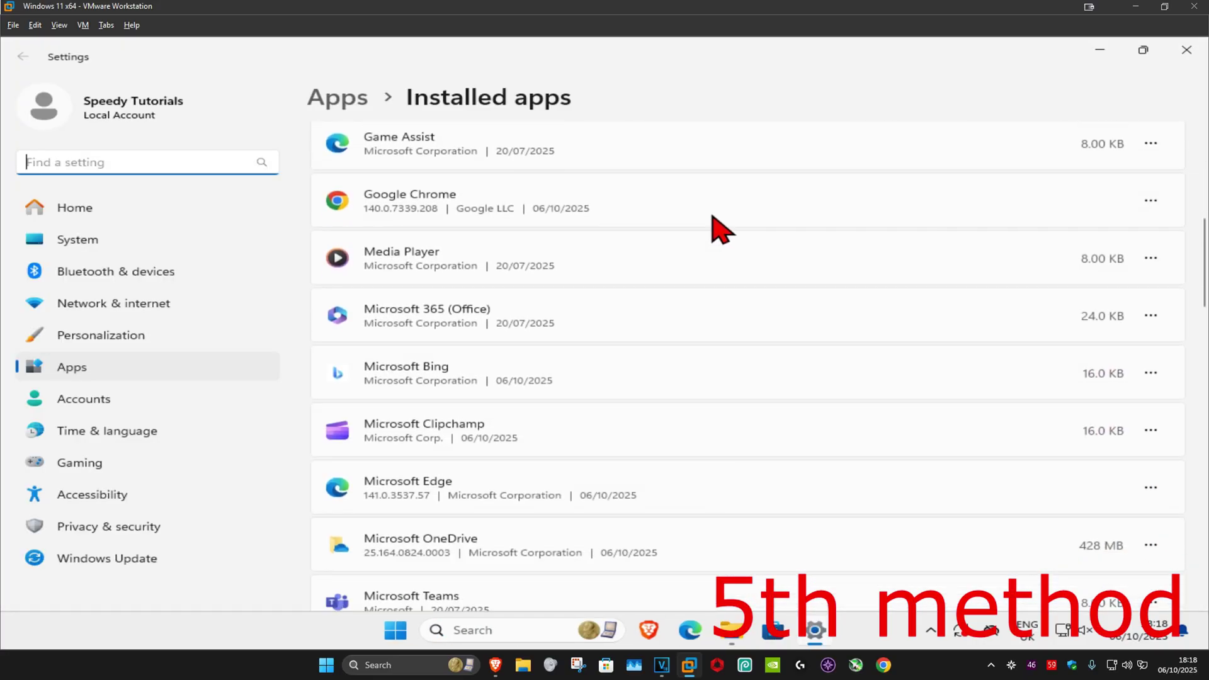
{"action": "scroll", "coordinate": [721, 242], "scroll_direction": "down", "scroll_amount": 1}
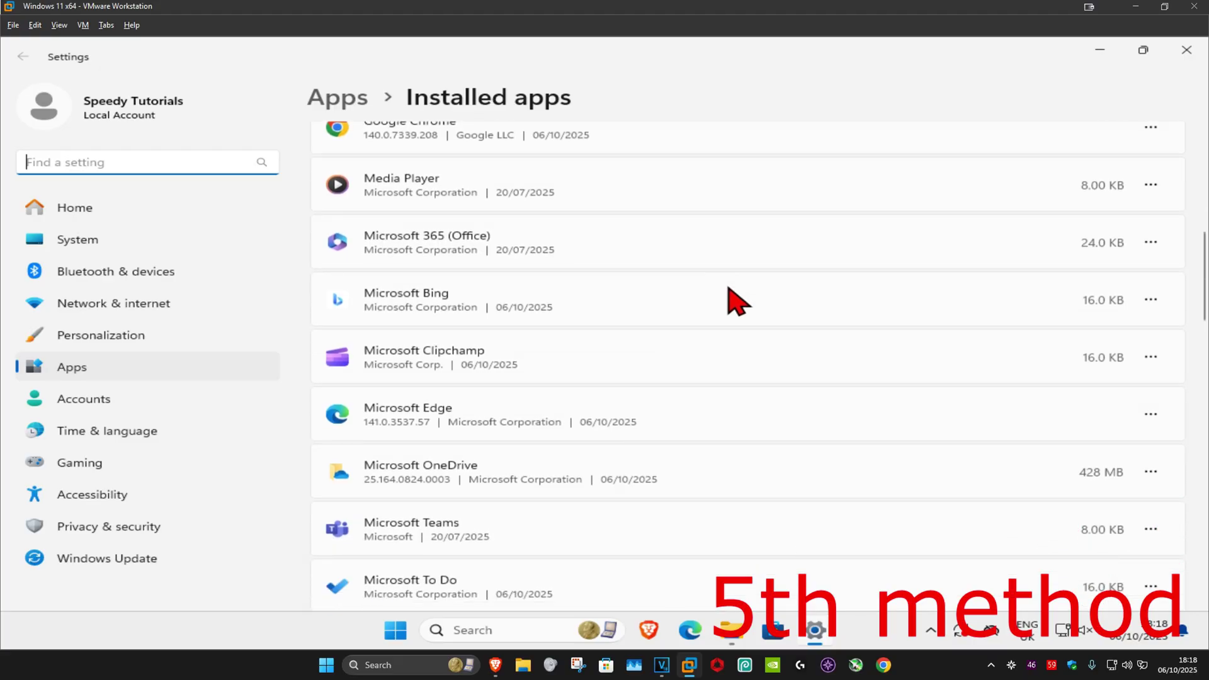
{"action": "left_click", "coordinate": [1151, 415]}
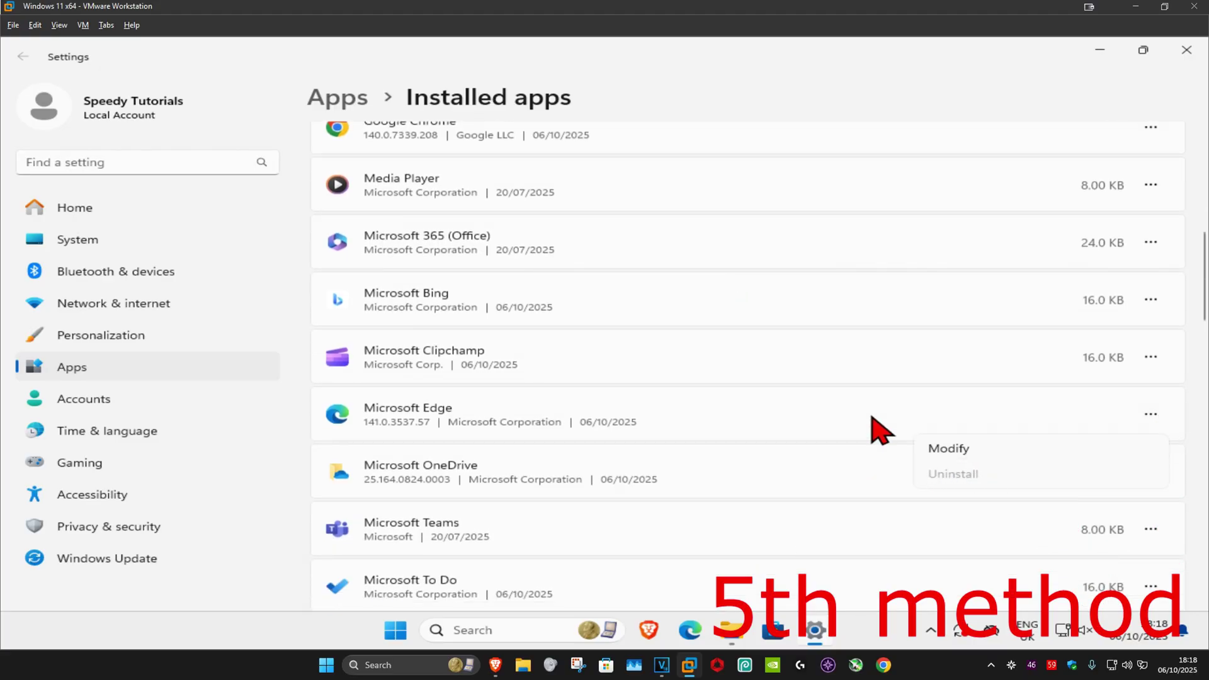
{"action": "left_click", "coordinate": [1026, 381]}
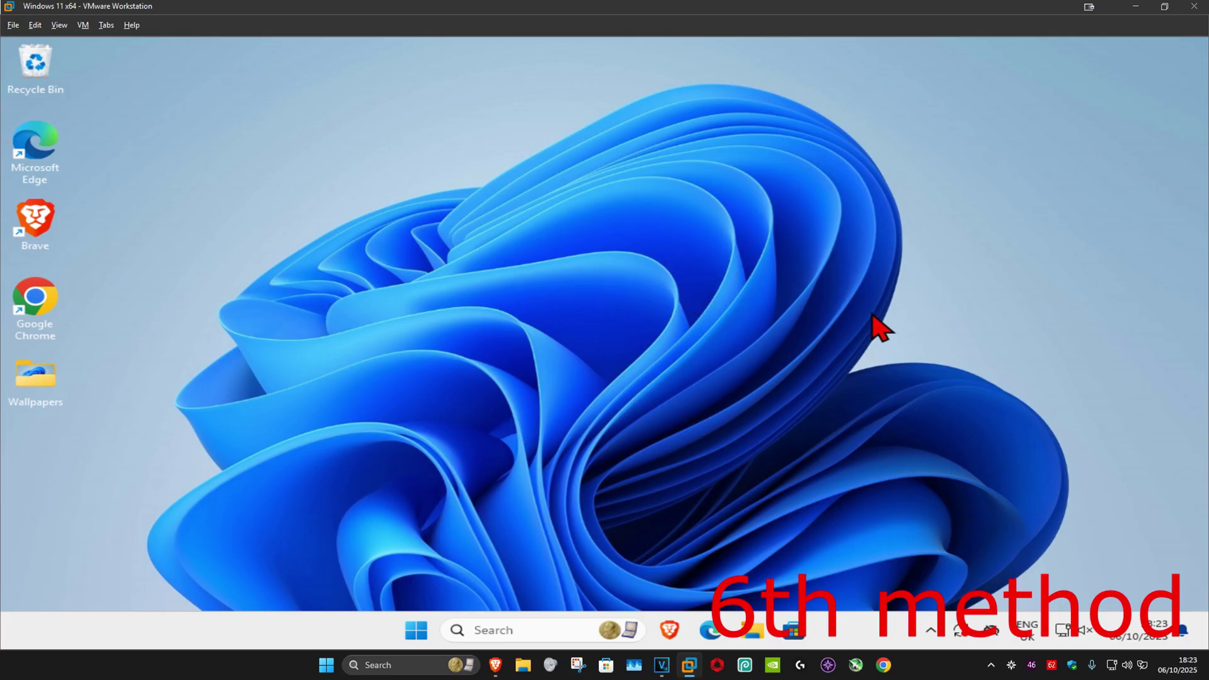
- Open the VPN settings page by searching 'vpn settings'
{"action": "left_click", "coordinate": [534, 631]}
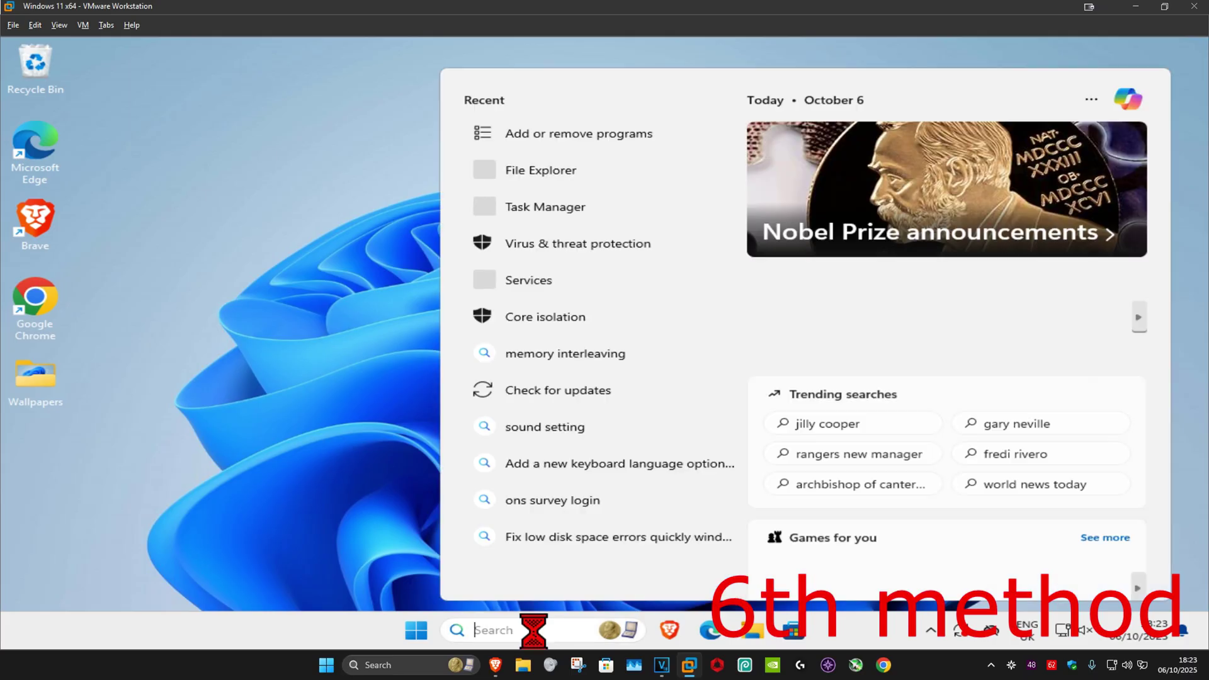
{"action": "type", "text": "vpn settings"}
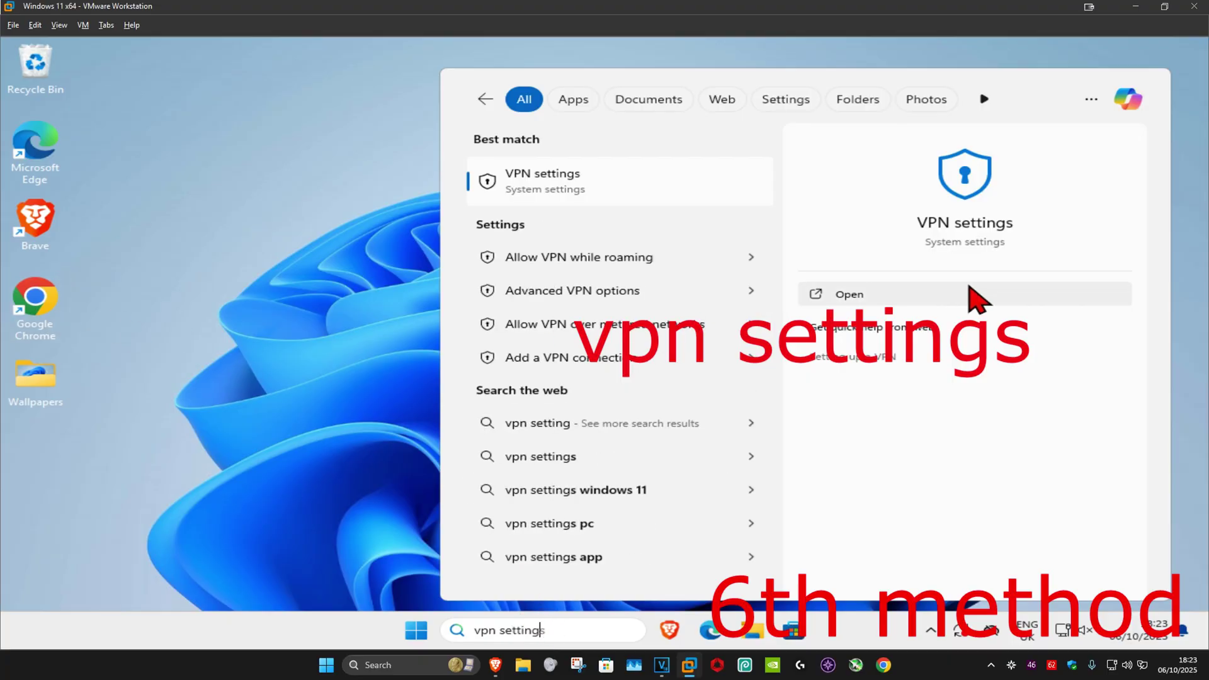
{"action": "left_click", "coordinate": [567, 183]}
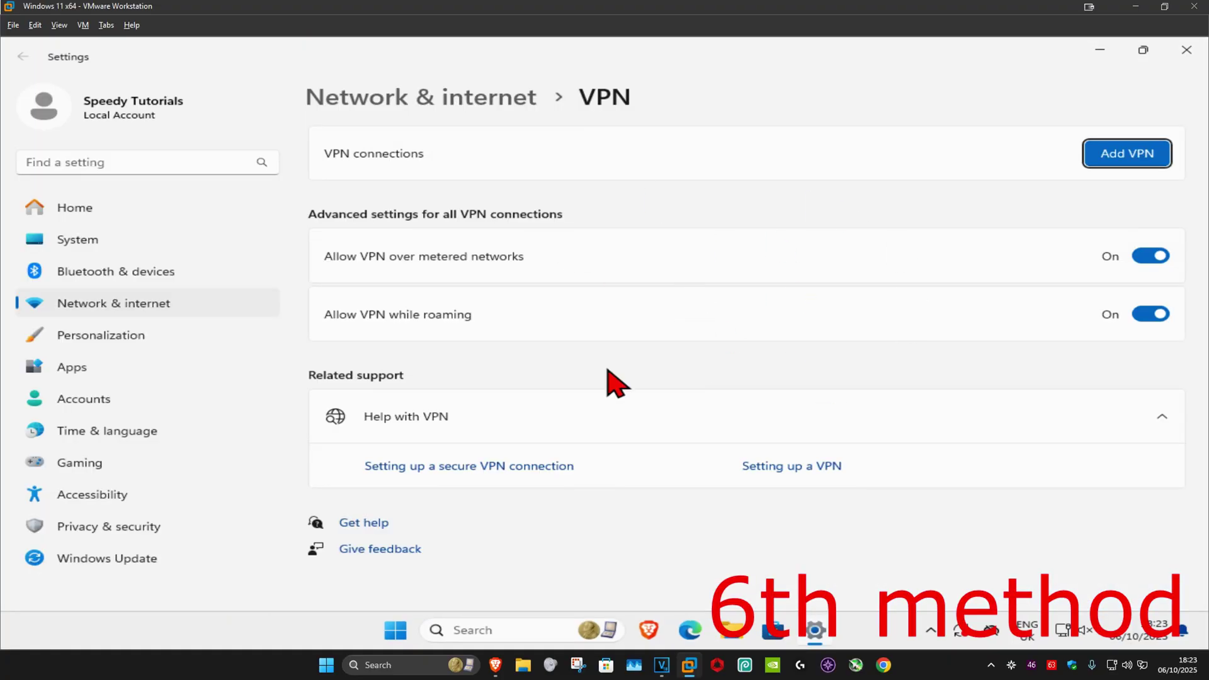
- Open the Proxy settings page by searching 'proxy settings'
{"action": "left_click", "coordinate": [525, 630]}
{"action": "type", "text": "proxy settings"}
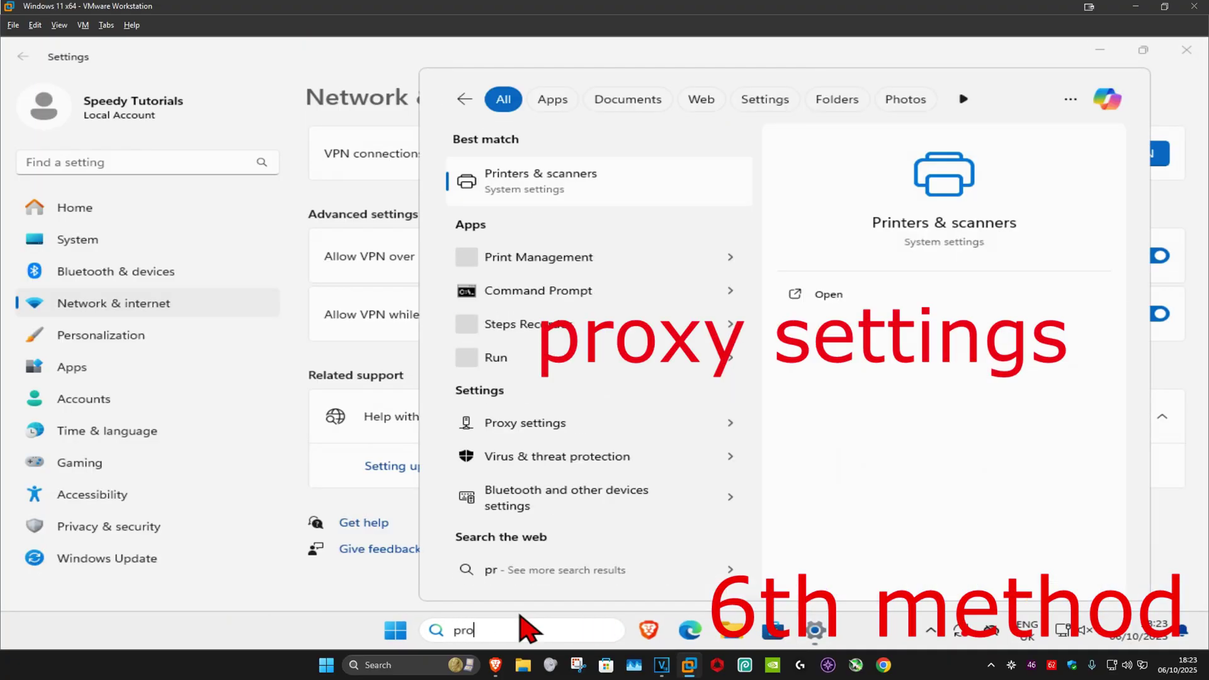
{"action": "left_click", "coordinate": [596, 189]}
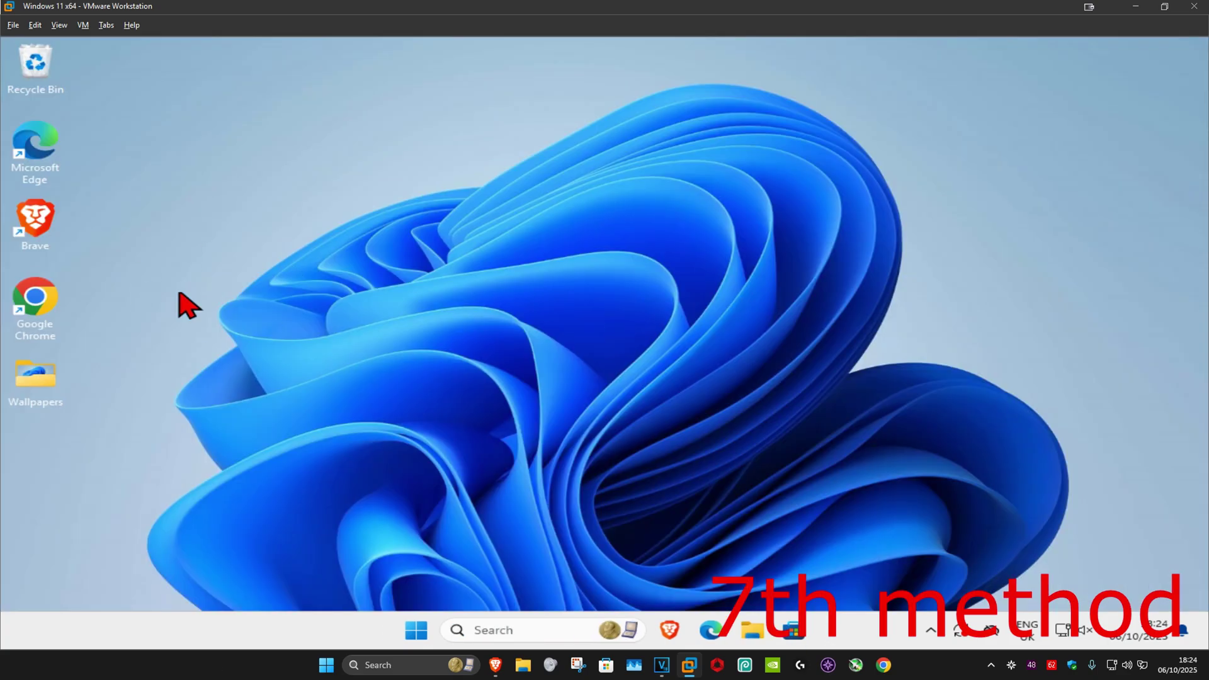
- In 'Turn Windows features on or off', tick Hyper-V and apply the change
{"action": "left_click", "coordinate": [509, 624]}
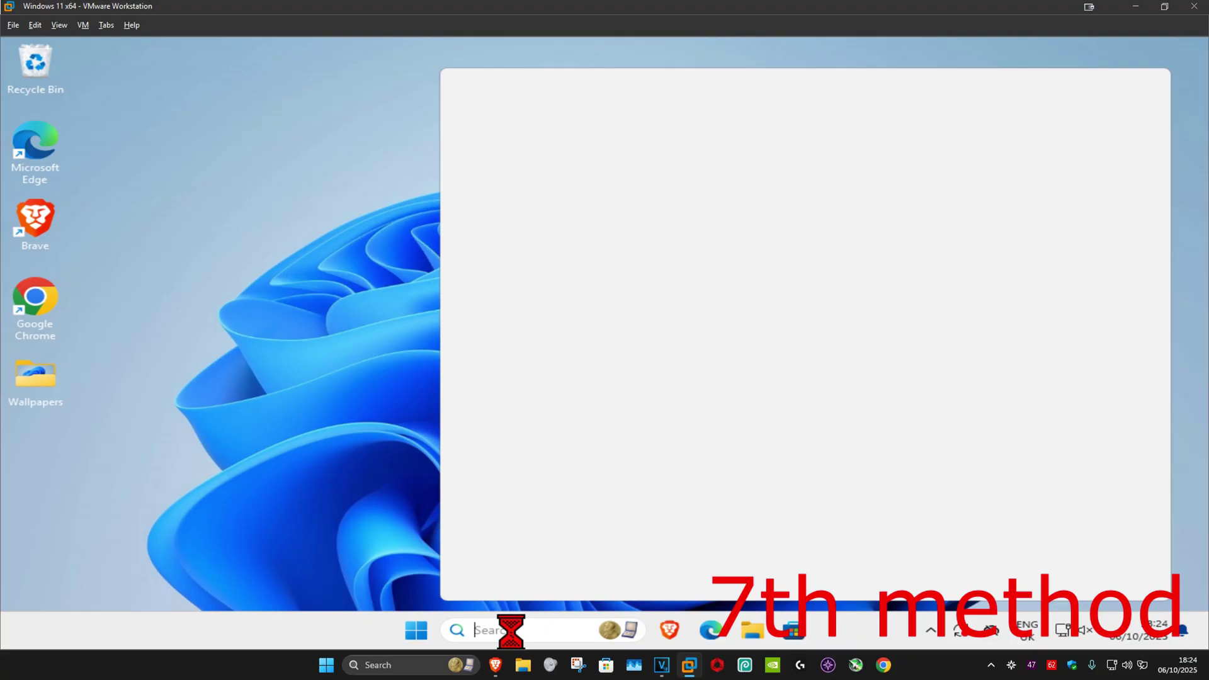
{"action": "type", "text": "turn windows features on or off"}
{"action": "type", "text": "ea"}
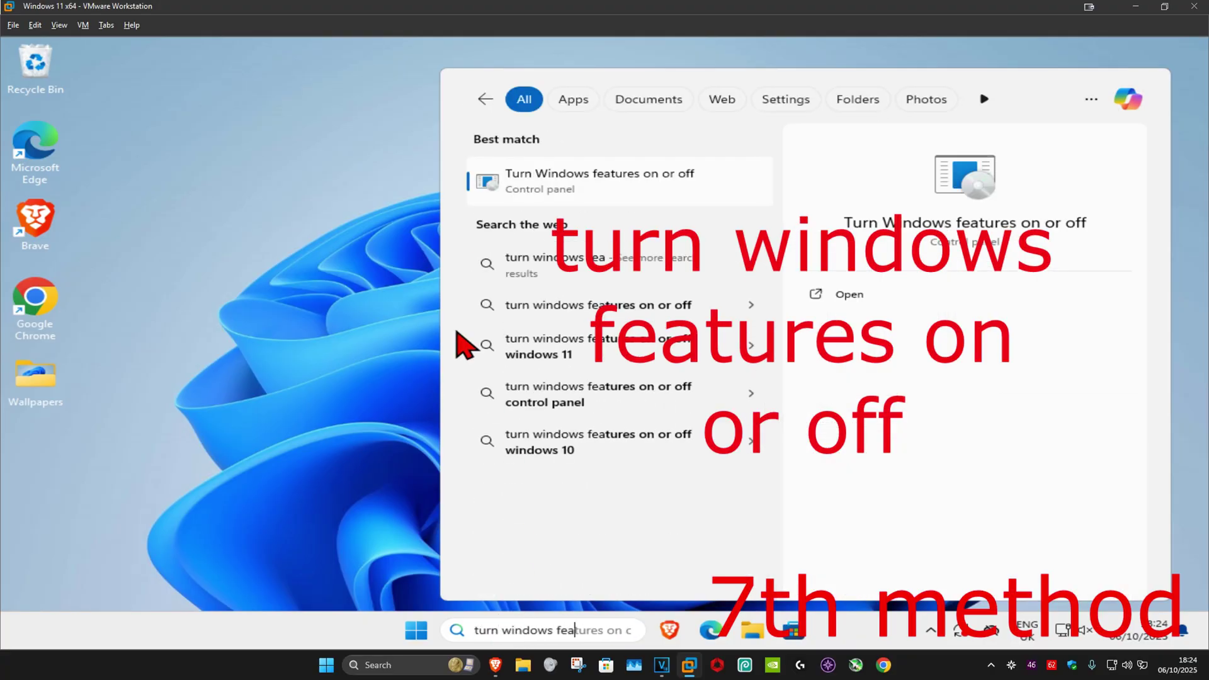
{"action": "left_click", "coordinate": [586, 178]}
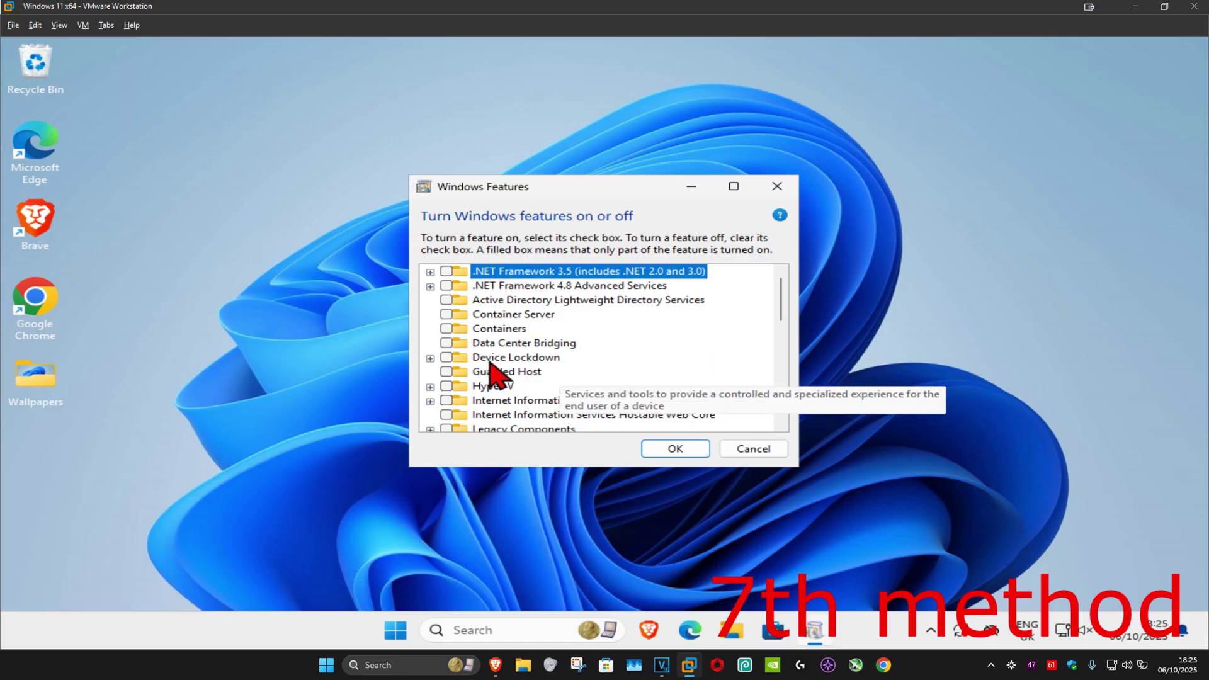
{"action": "left_click", "coordinate": [447, 386]}
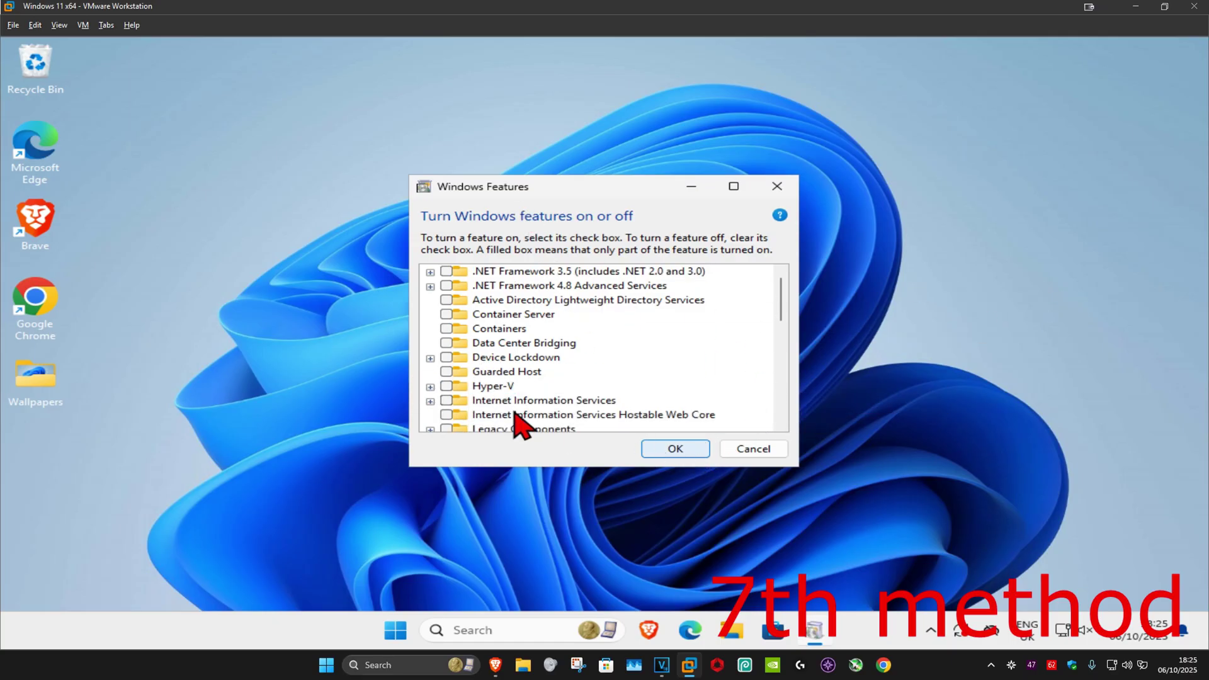
{"action": "key", "text": "Return"}
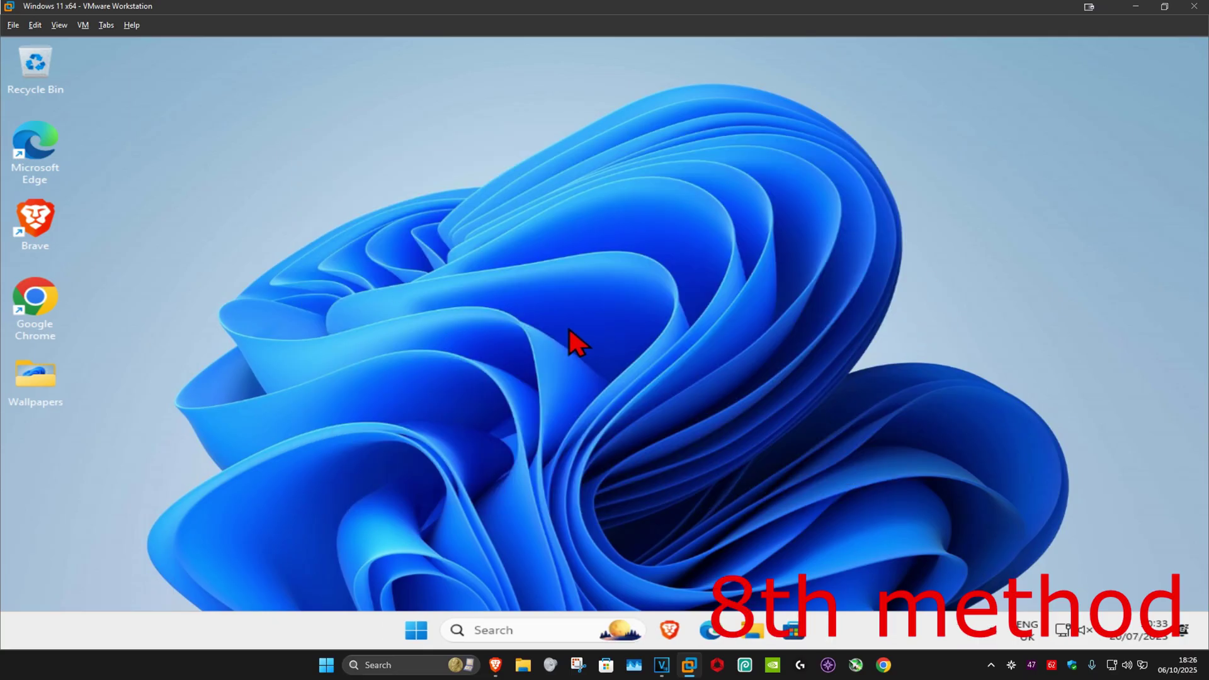
- Open Control Panel in Category view and go to User Accounts
{"action": "left_click", "coordinate": [518, 632]}
{"action": "type", "text": "control panel"}
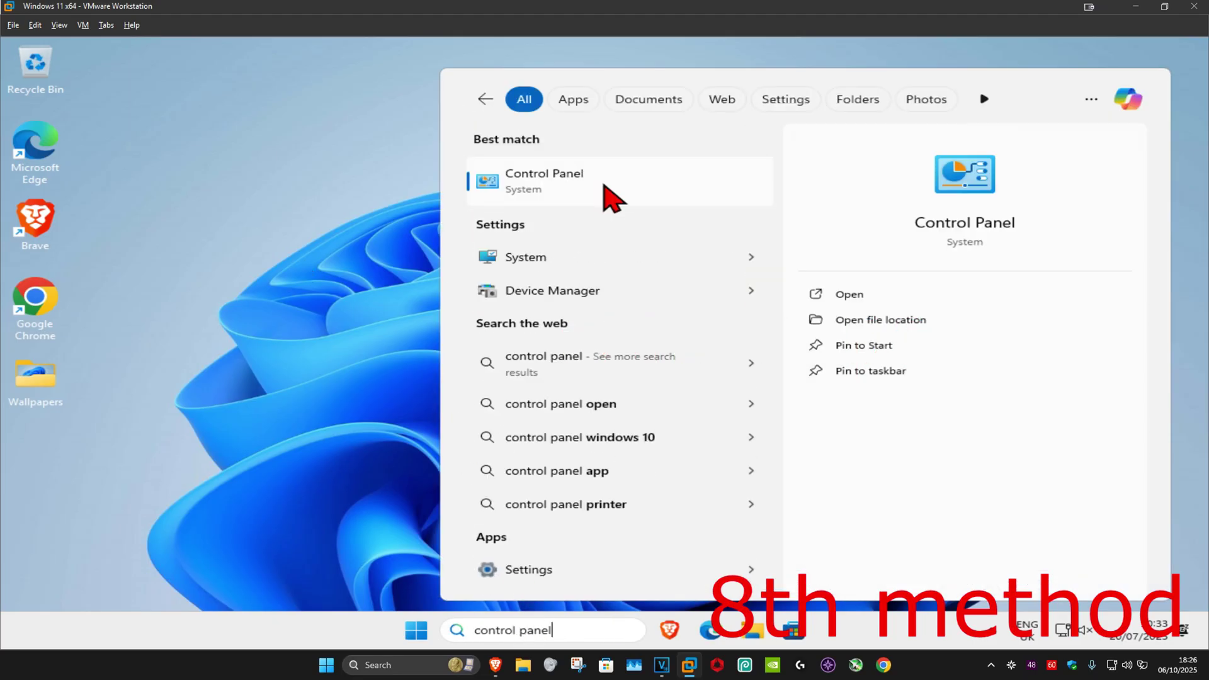
{"action": "left_click", "coordinate": [607, 192]}
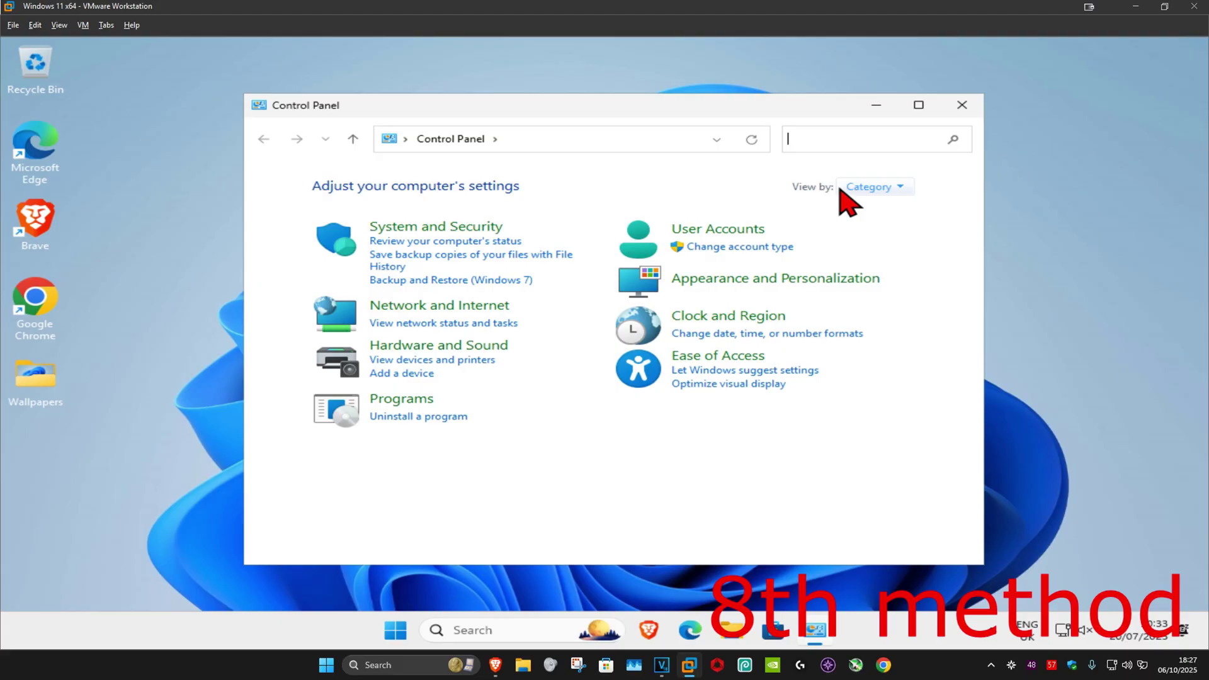
{"action": "left_click", "coordinate": [904, 189]}
{"action": "left_click", "coordinate": [907, 212]}
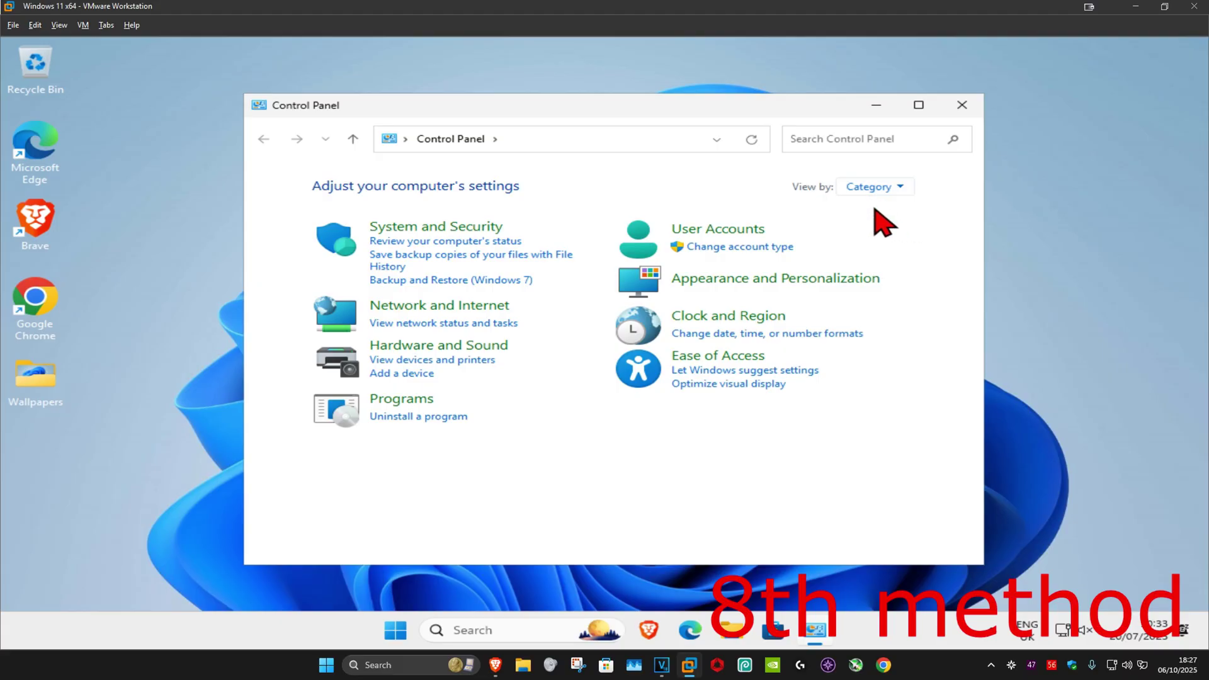
{"action": "left_click", "coordinate": [712, 230]}
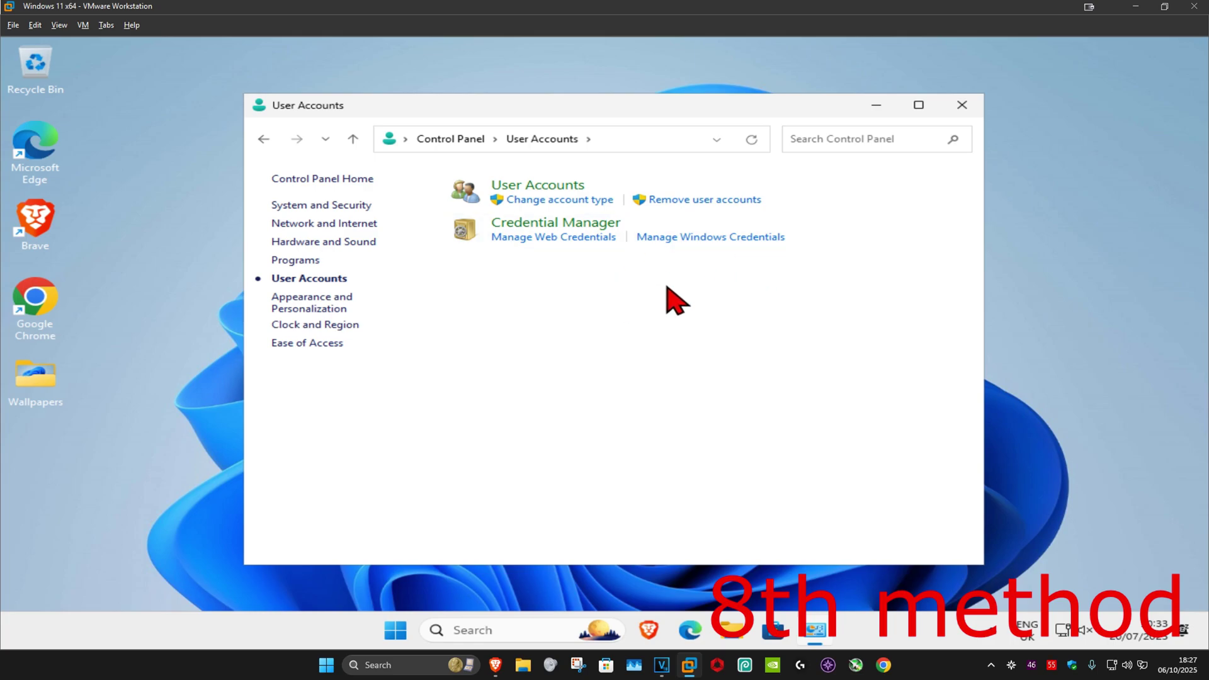
- View the administrator account's type options, then return to the Manage Accounts list
{"action": "left_click", "coordinate": [564, 201]}
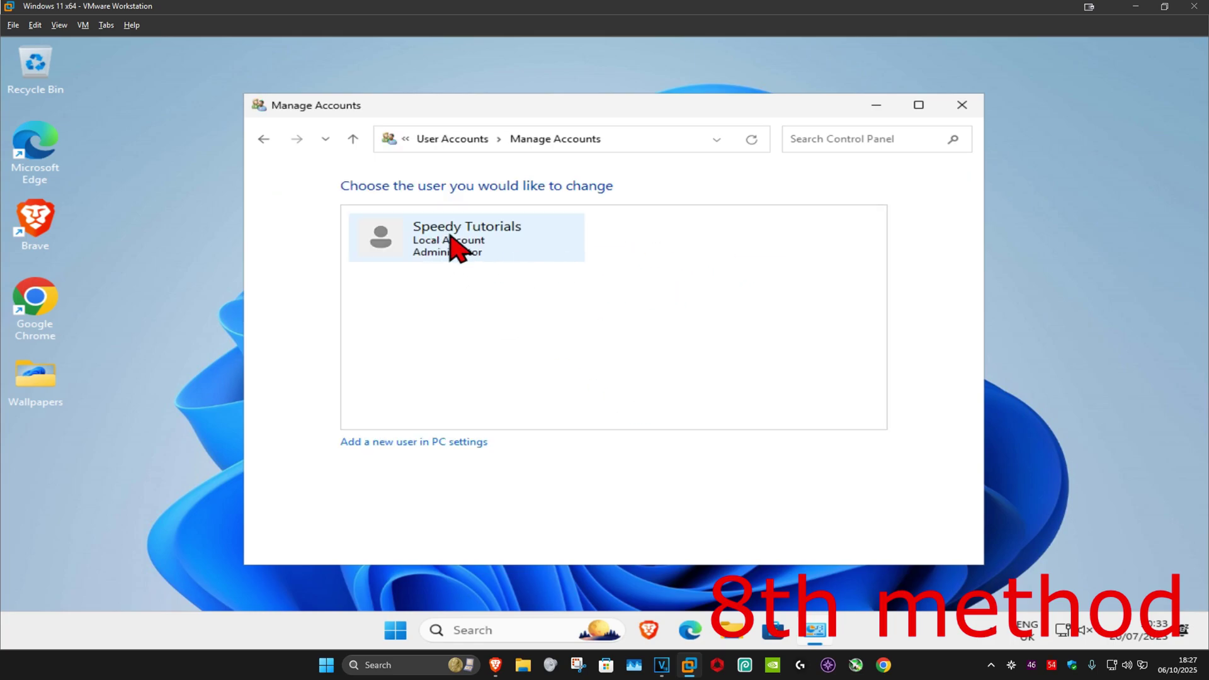
{"action": "left_click", "coordinate": [451, 243]}
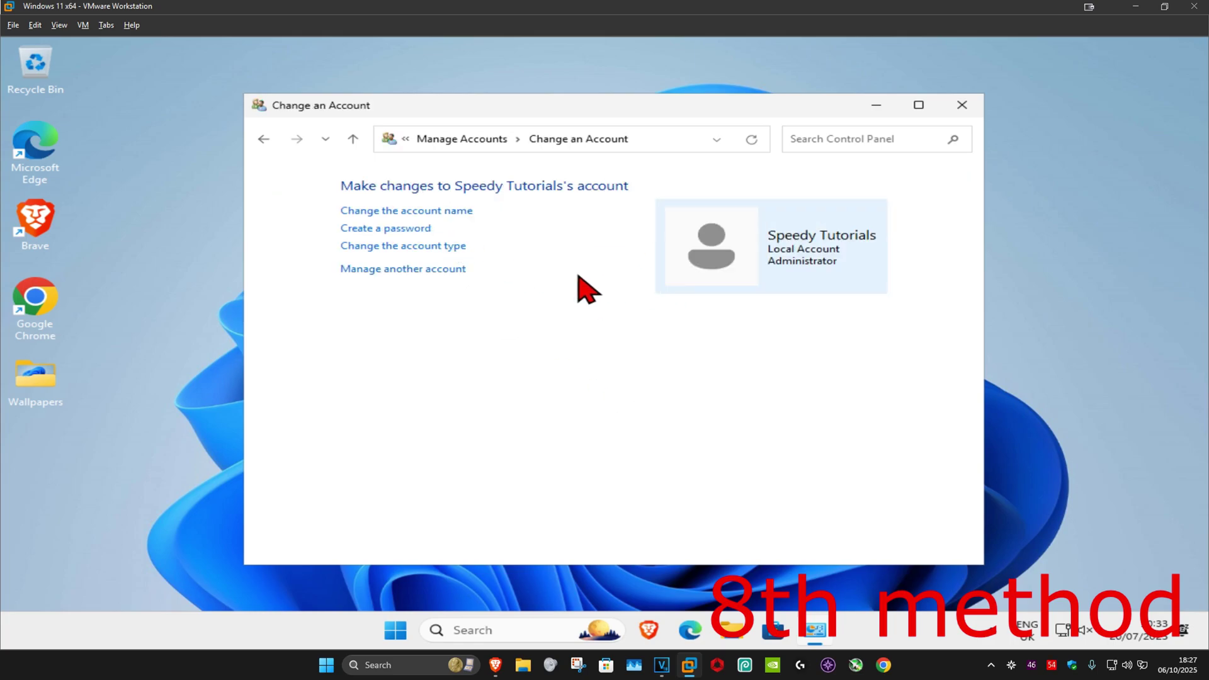
{"action": "left_click", "coordinate": [420, 247]}
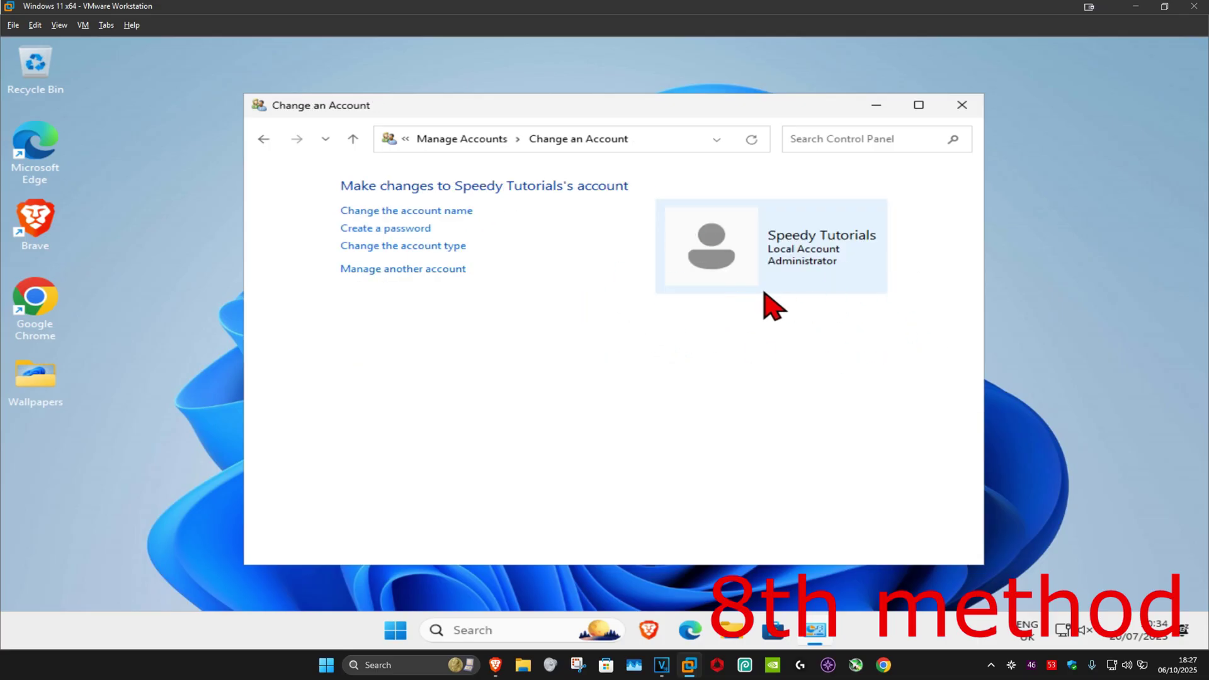
{"action": "left_click", "coordinate": [400, 270]}
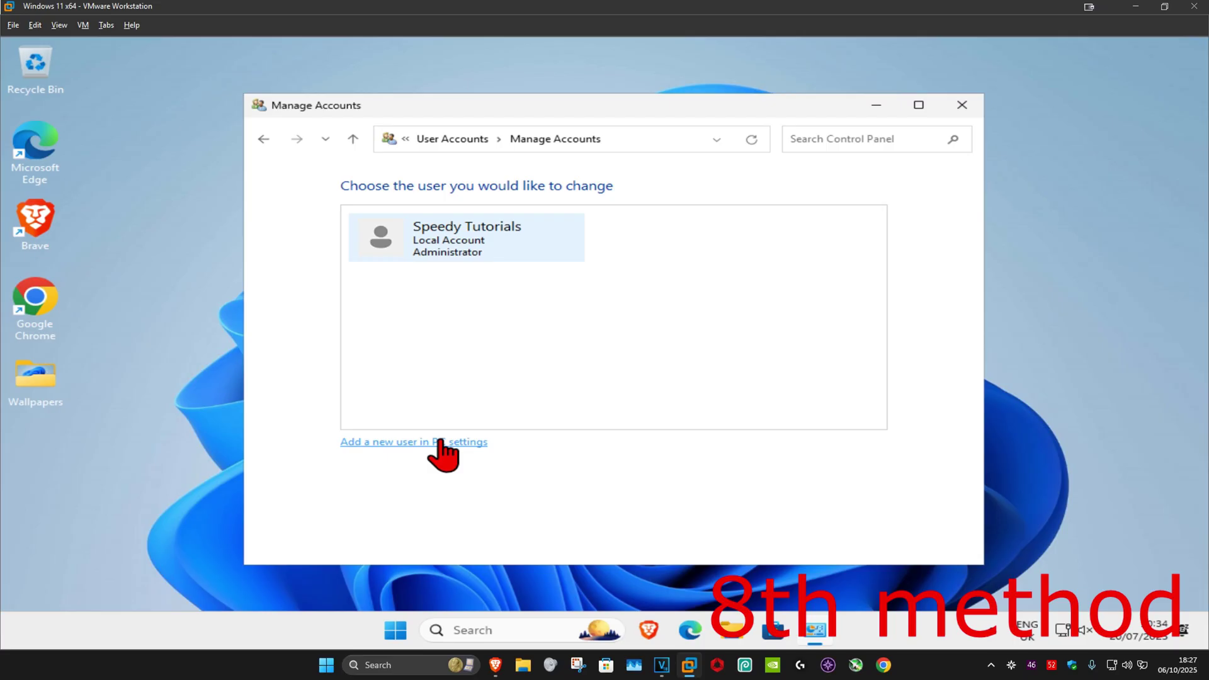
- Create a new local user account 'speedy' from Settings' Other Users page
{"action": "left_click", "coordinate": [416, 443]}
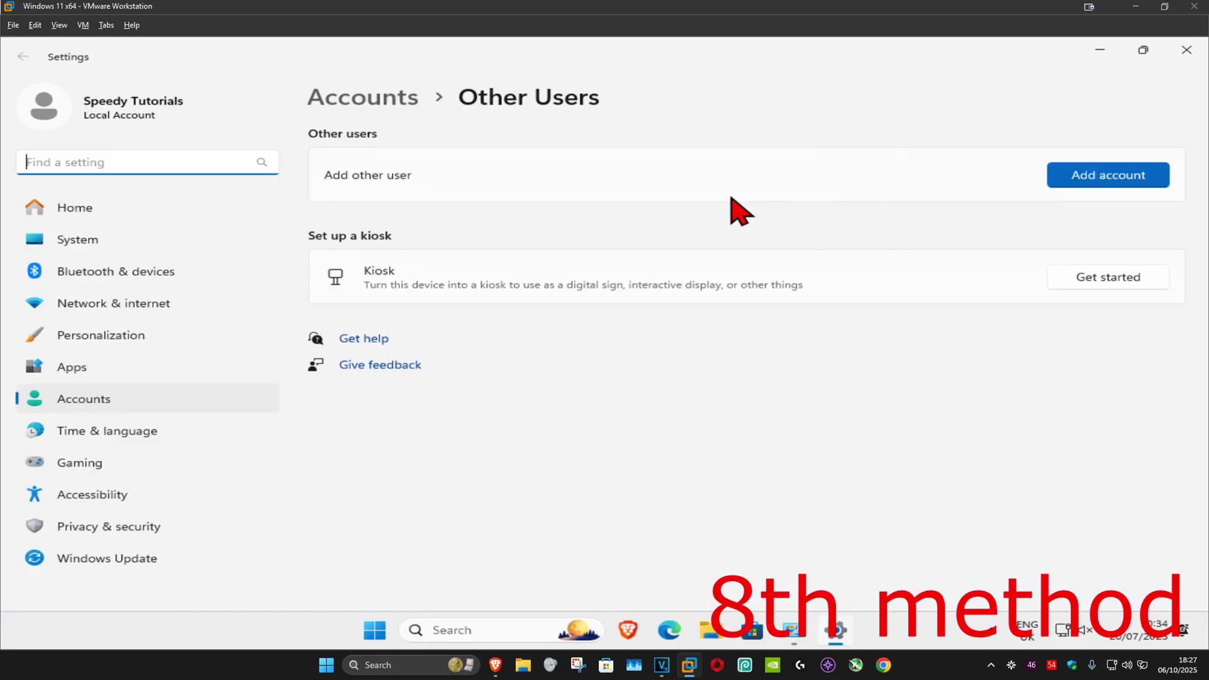
{"action": "left_click", "coordinate": [1089, 177]}
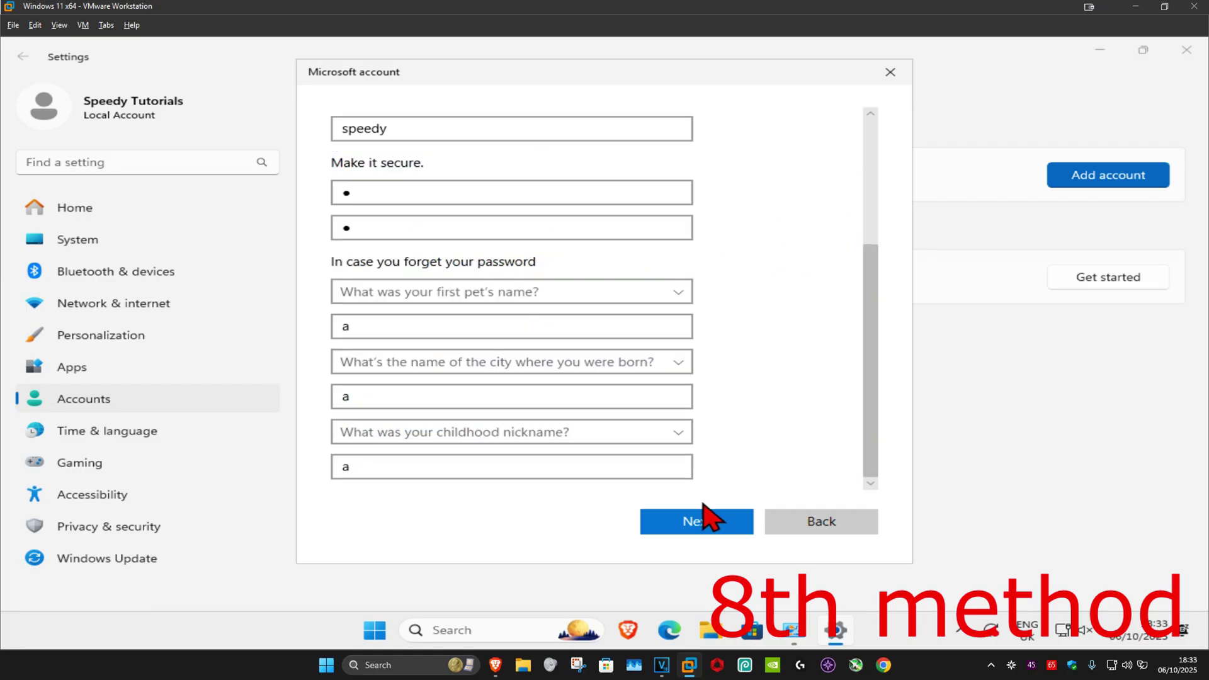
{"action": "left_click", "coordinate": [701, 513]}
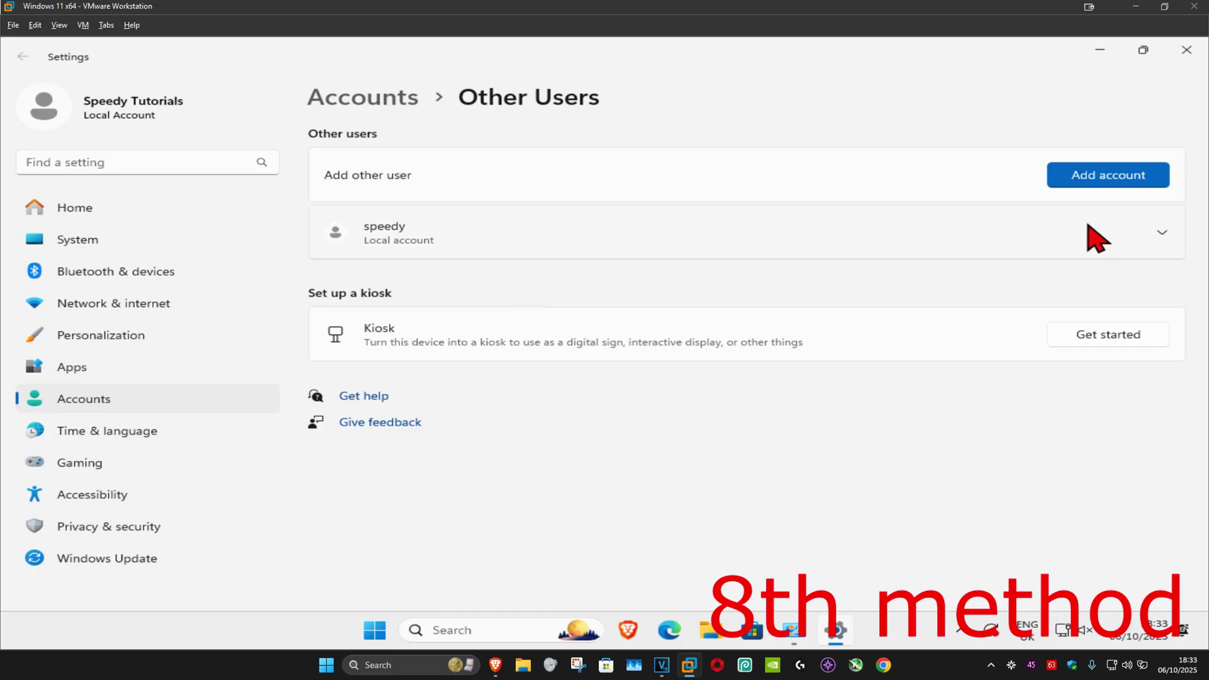
- Change the new user's account type to Administrator
{"action": "left_click", "coordinate": [1163, 233]}
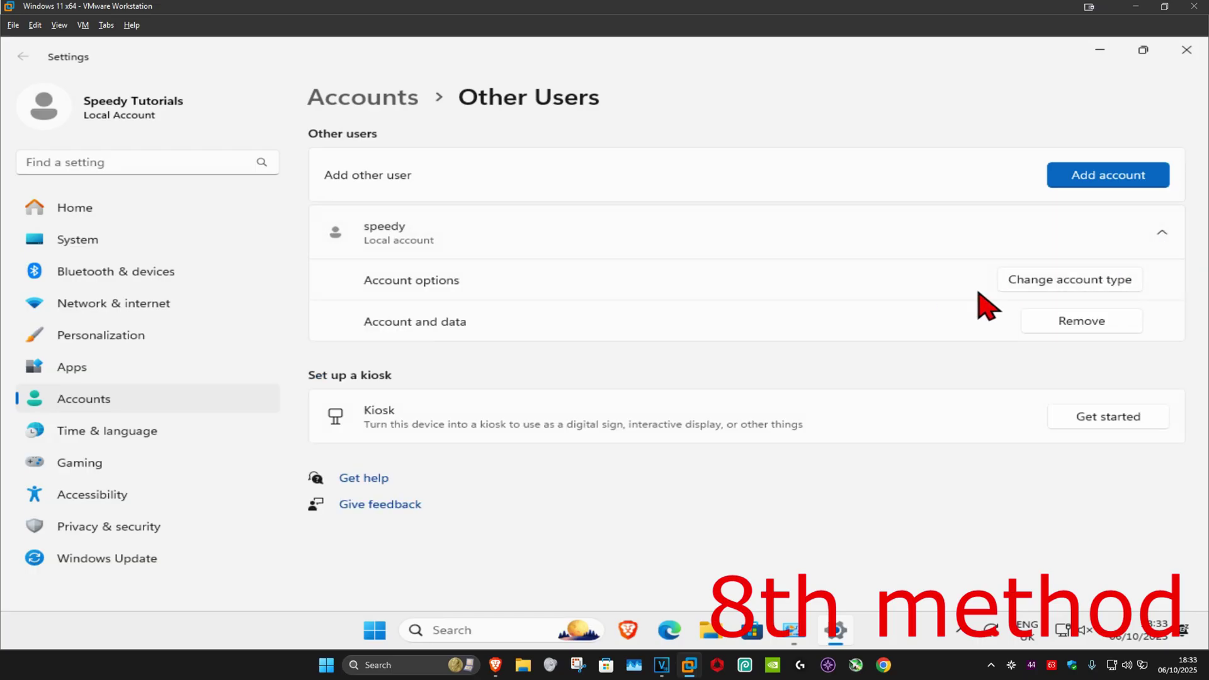
{"action": "left_click", "coordinate": [1060, 285]}
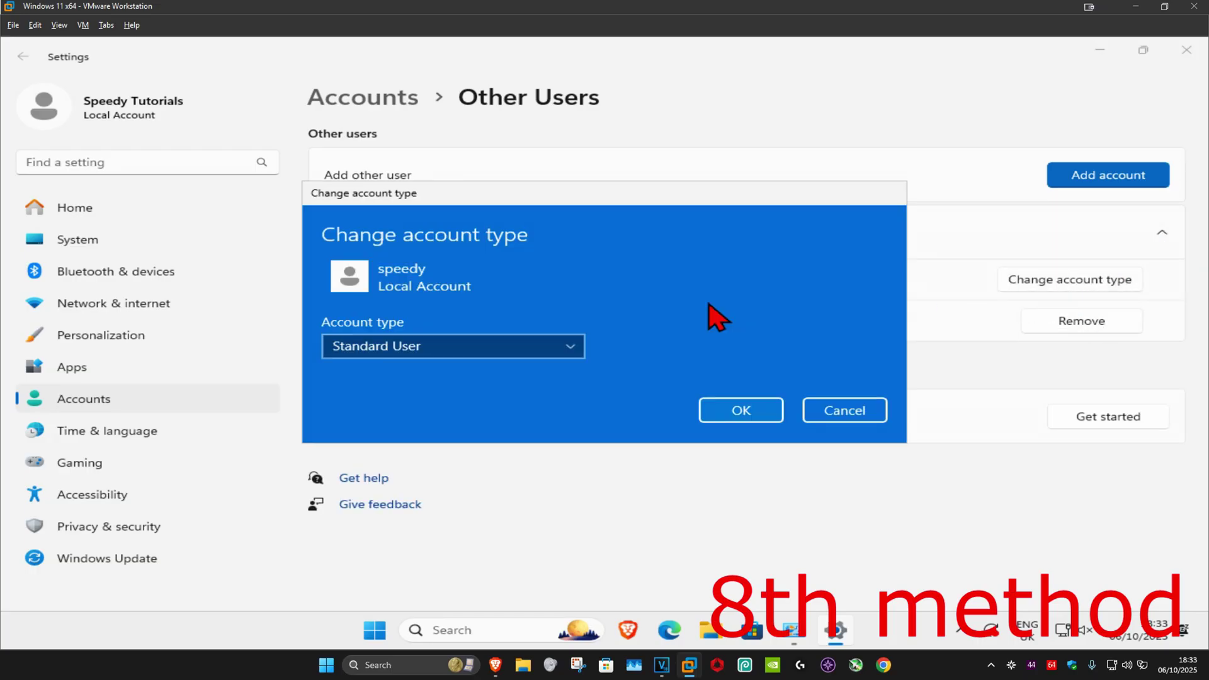
{"action": "left_click", "coordinate": [567, 345]}
{"action": "left_click", "coordinate": [387, 322]}
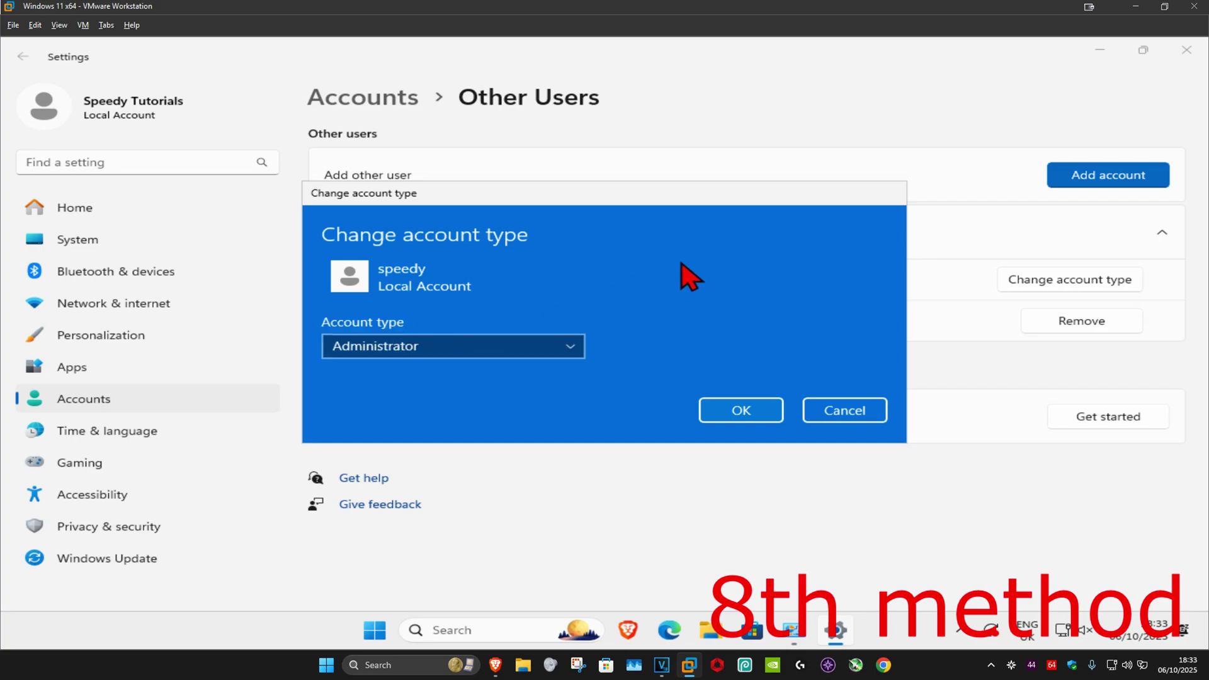
{"action": "left_click", "coordinate": [731, 413]}
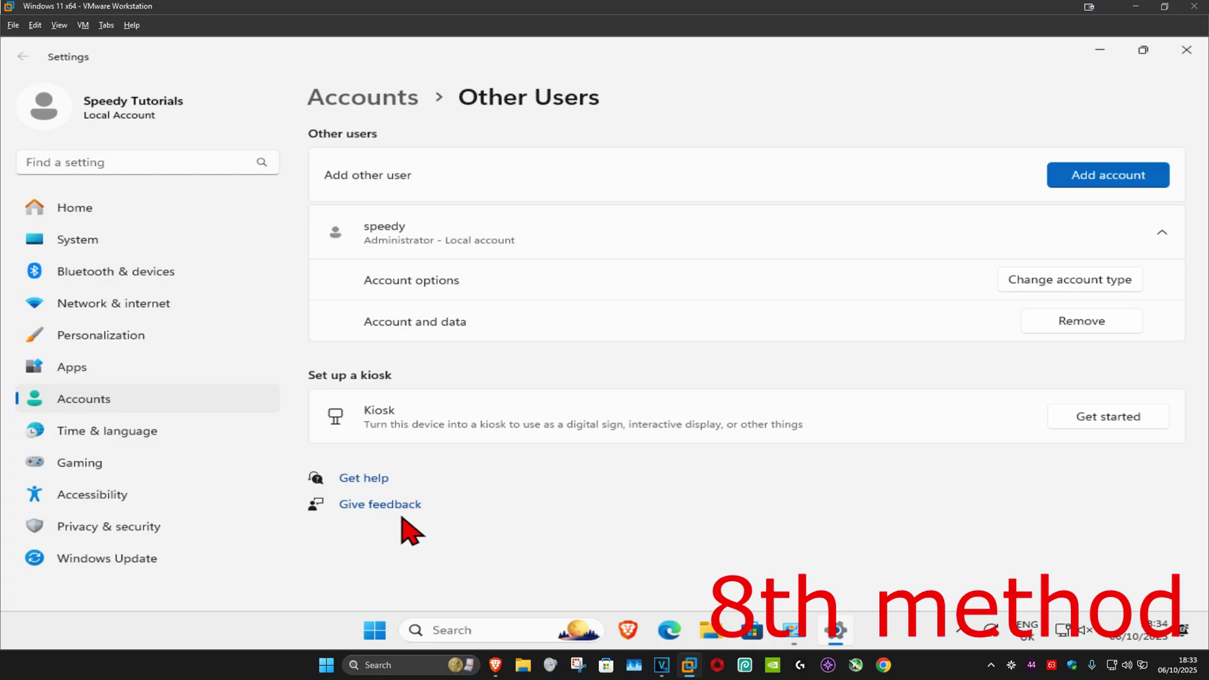
- Sign out from the Start button's quick menu and sign in as the new user
{"action": "right_click", "coordinate": [377, 627]}
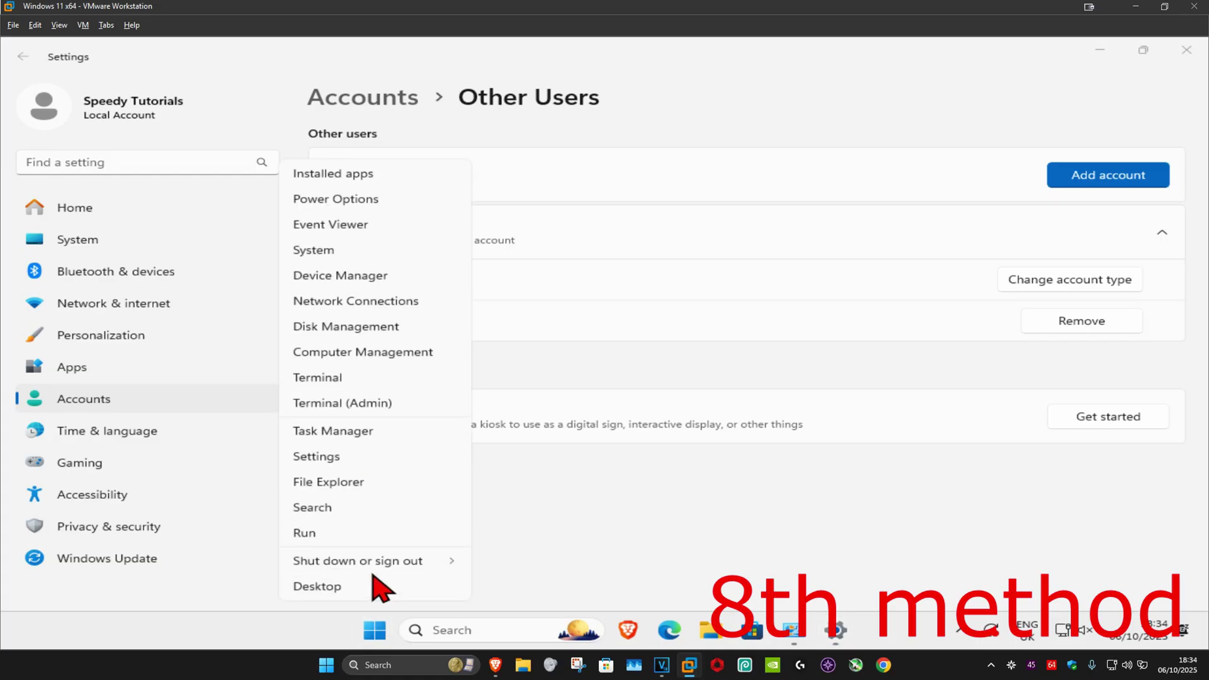
{"action": "mouse_move", "coordinate": [368, 568]}
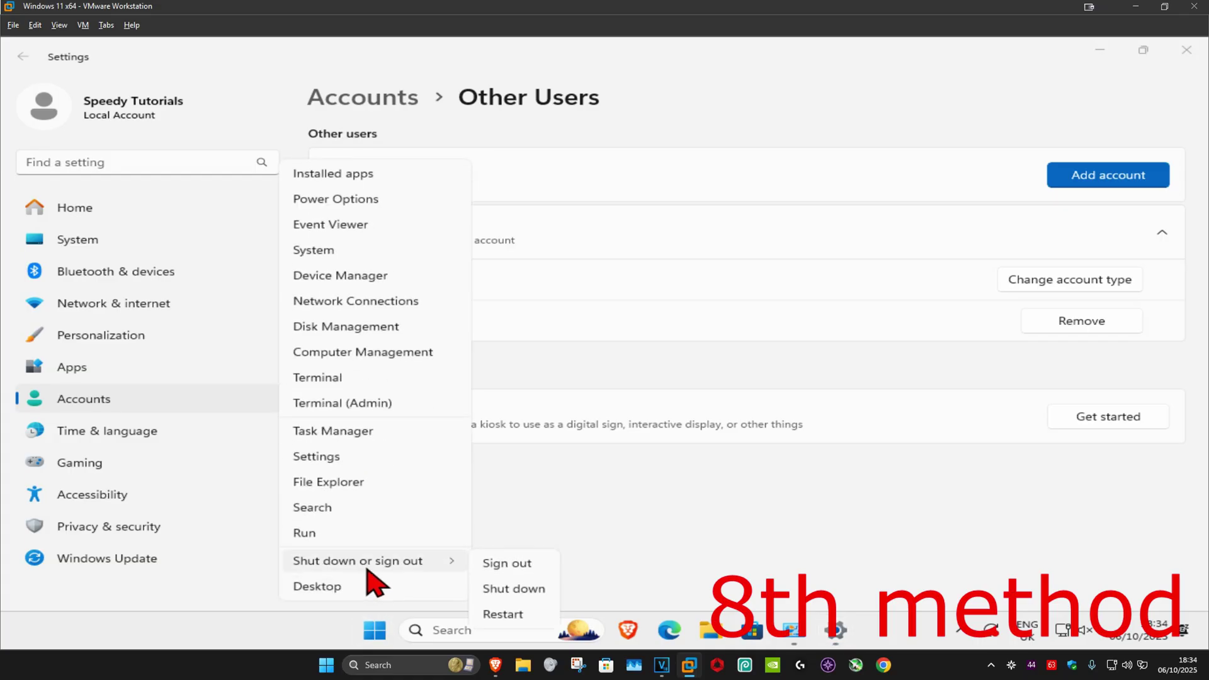
{"action": "left_click", "coordinate": [513, 563]}
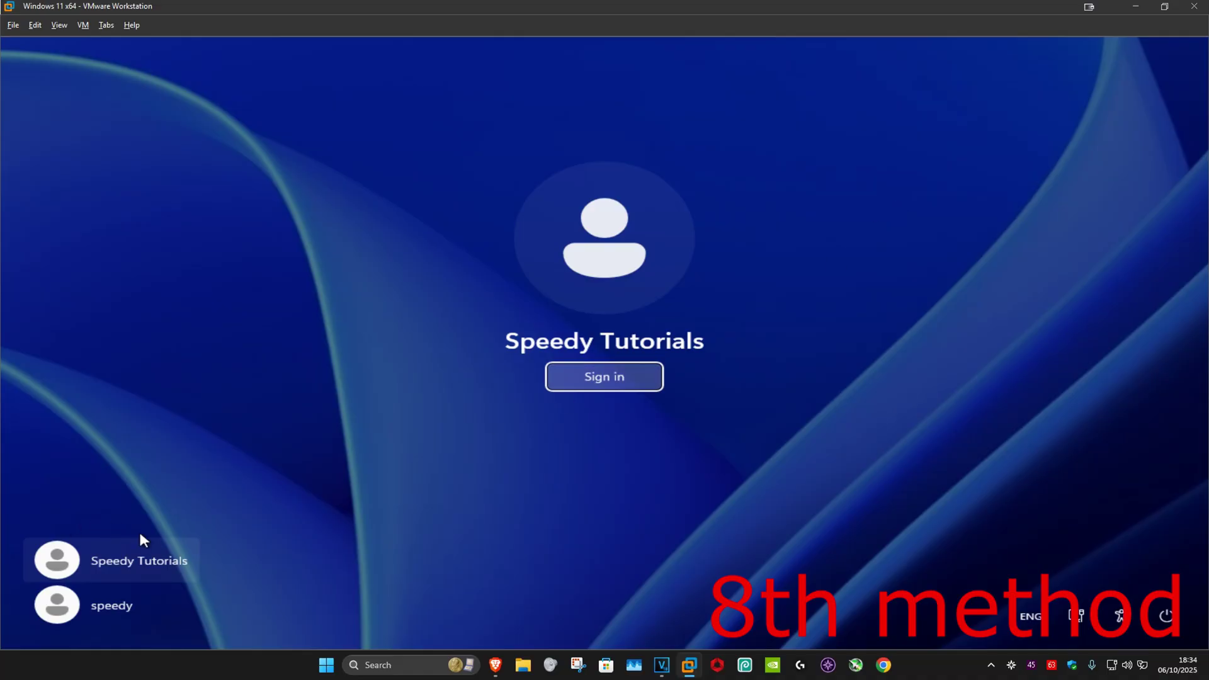
{"action": "left_click", "coordinate": [112, 608]}
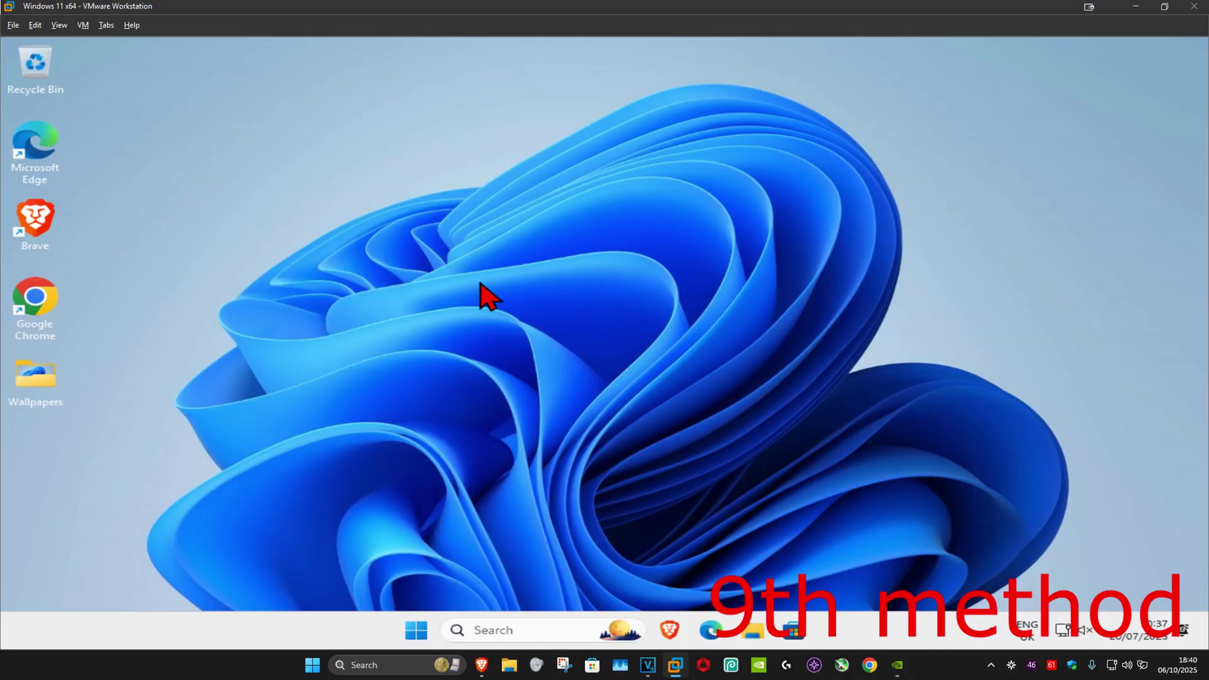
- Delete everything in the %temp% folder, skipping the three in-use TMP files, then close it
{"action": "left_click", "coordinate": [513, 629]}
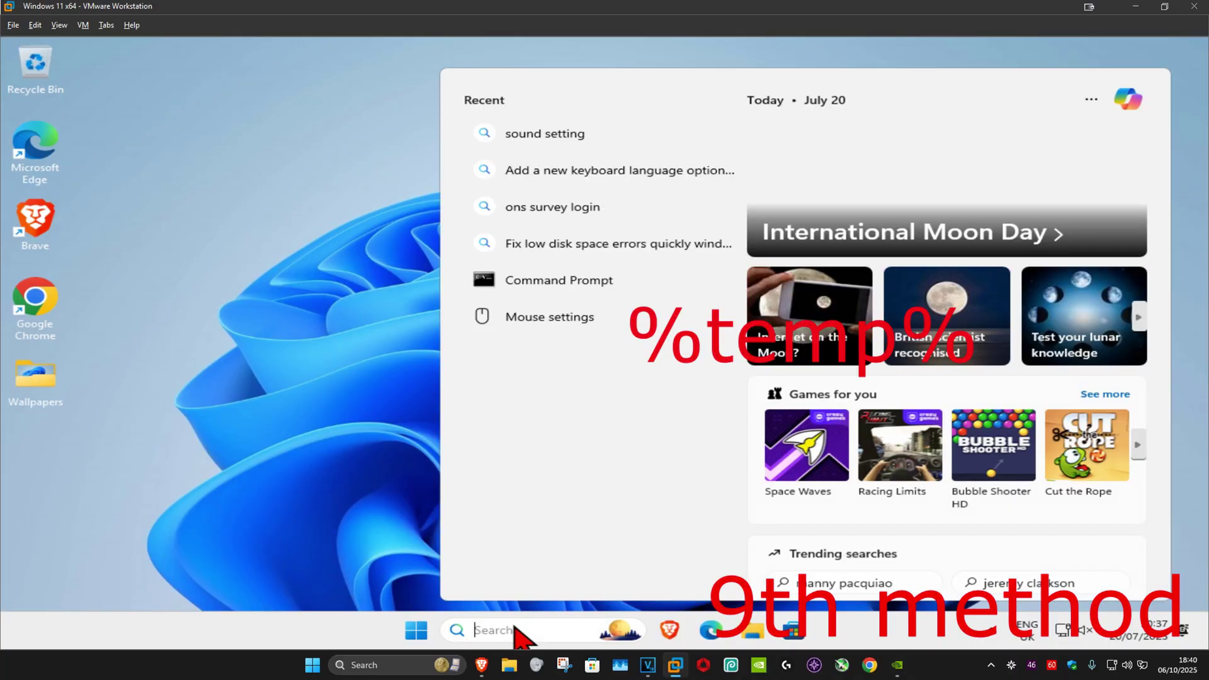
{"action": "type", "text": "%temp%"}
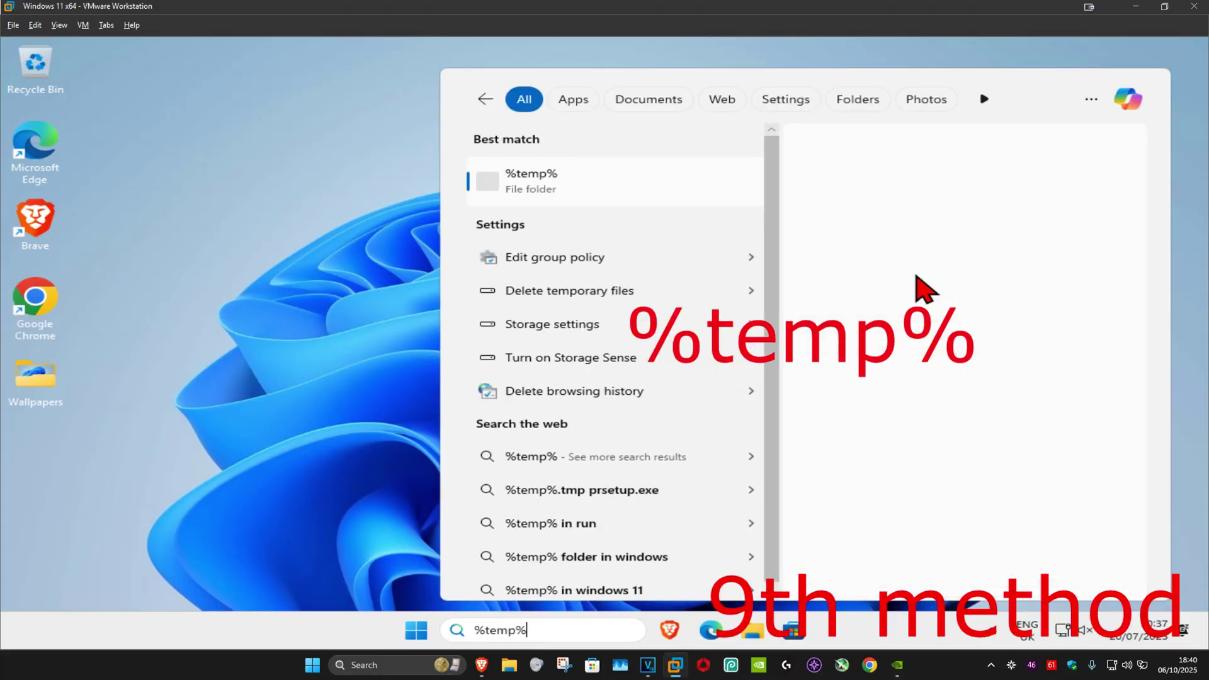
{"action": "left_click", "coordinate": [642, 189]}
{"action": "left_click", "coordinate": [595, 332]}
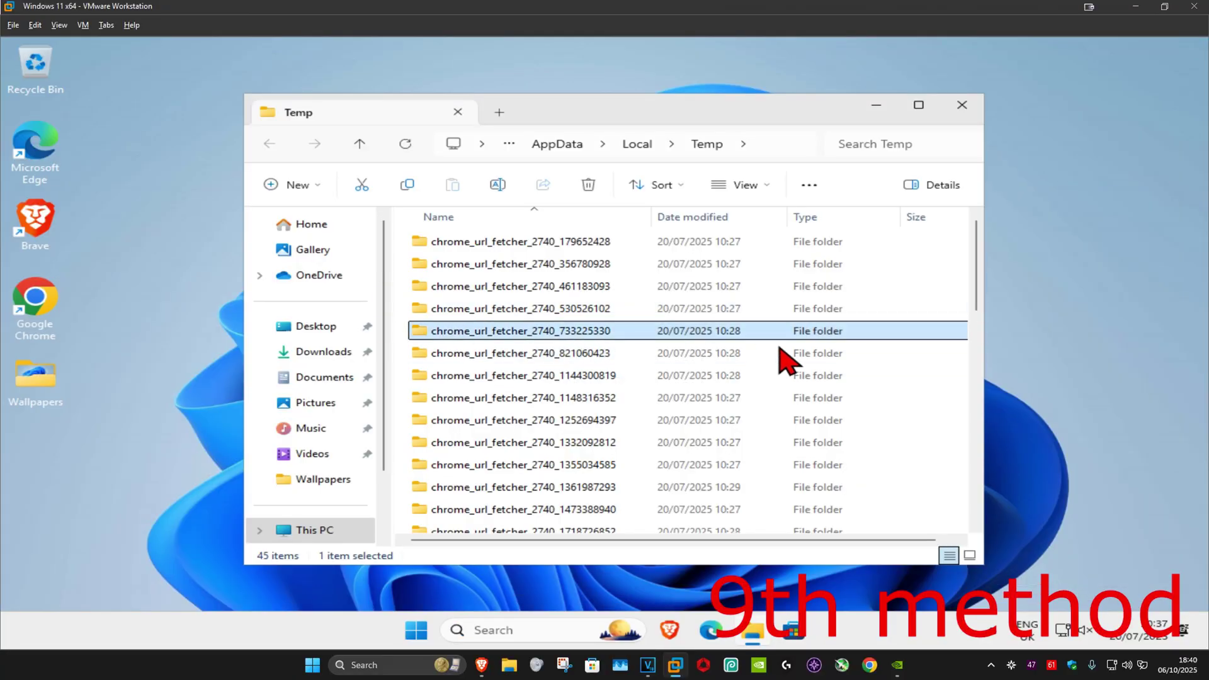
{"action": "key", "text": "ctrl+a"}
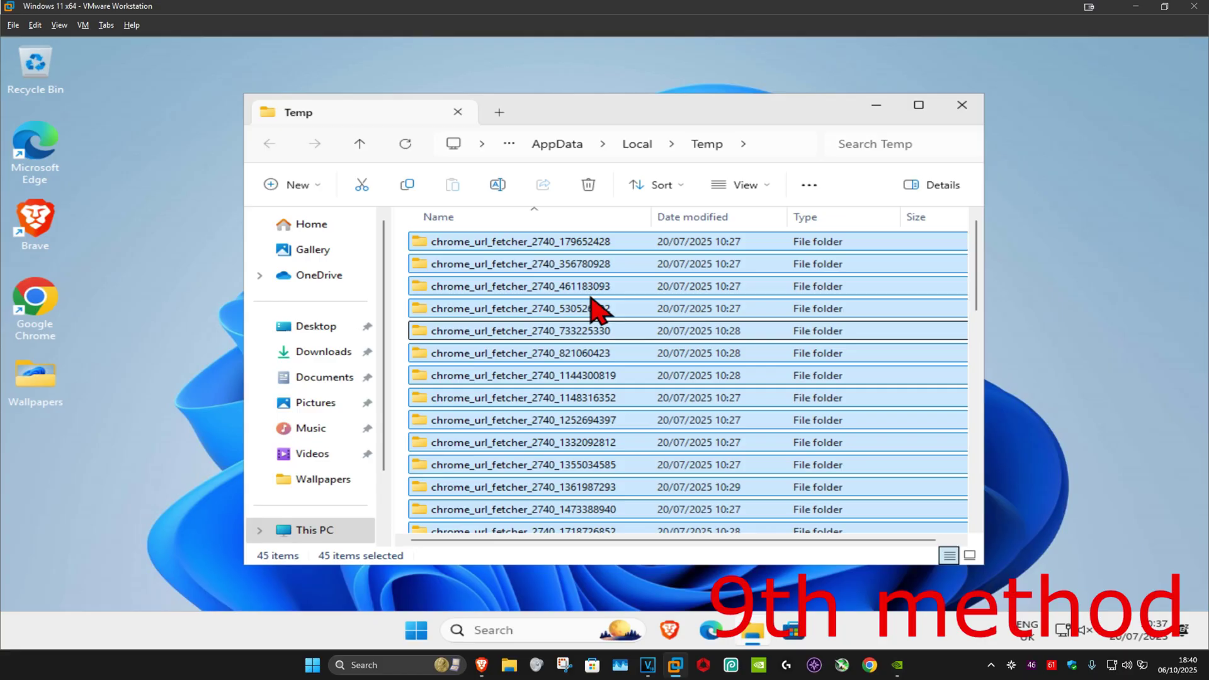
{"action": "key", "text": "Delete"}
{"action": "left_click", "coordinate": [404, 279]}
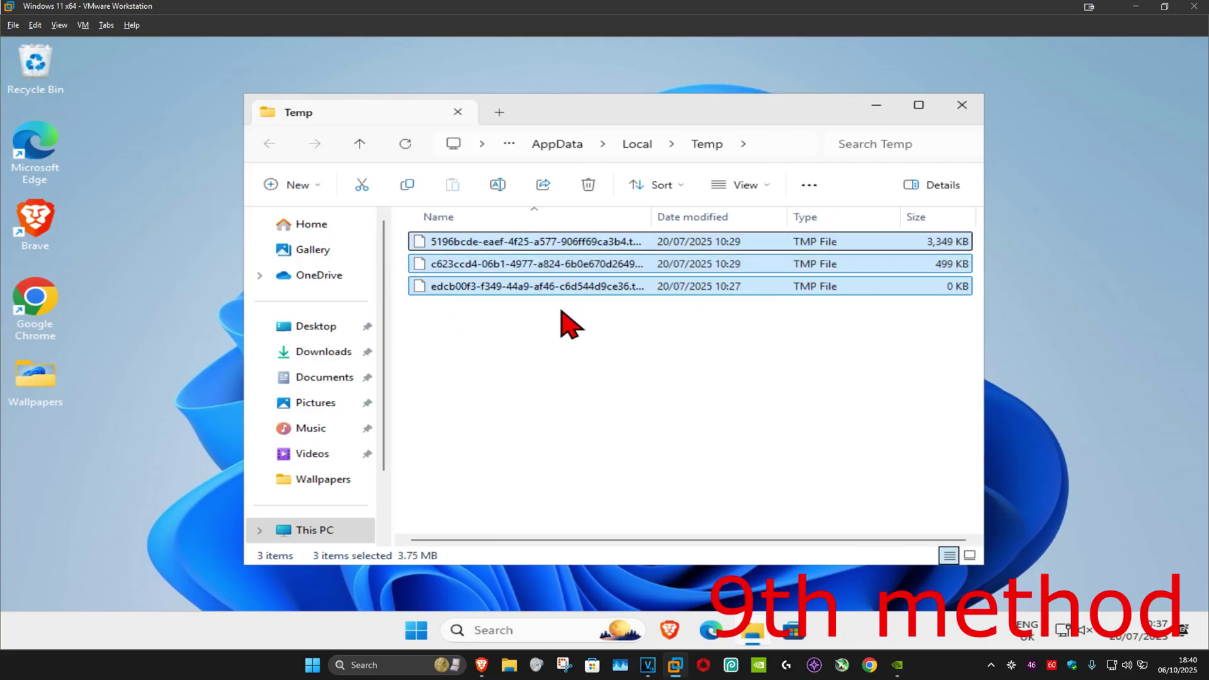
{"action": "left_click", "coordinate": [962, 105]}
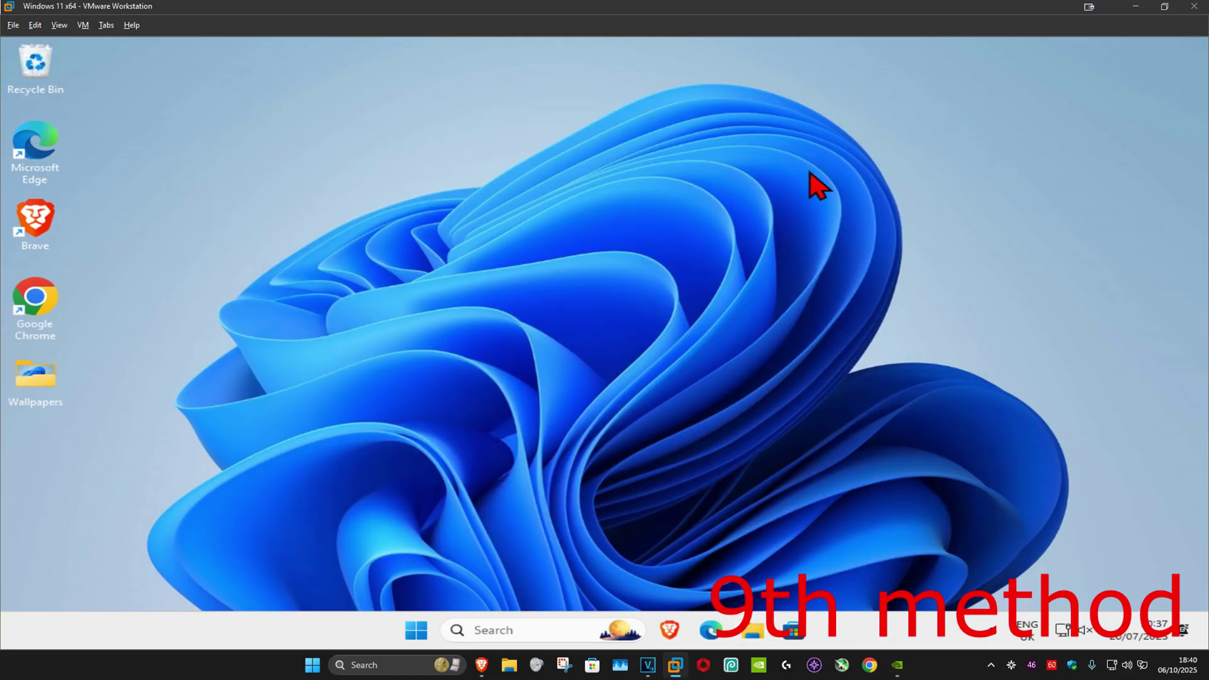
- Open the Windows Temp folder via Run and delete its files, trimming 19 items to 14
{"action": "left_click", "coordinate": [526, 620]}
{"action": "type", "text": "run"}
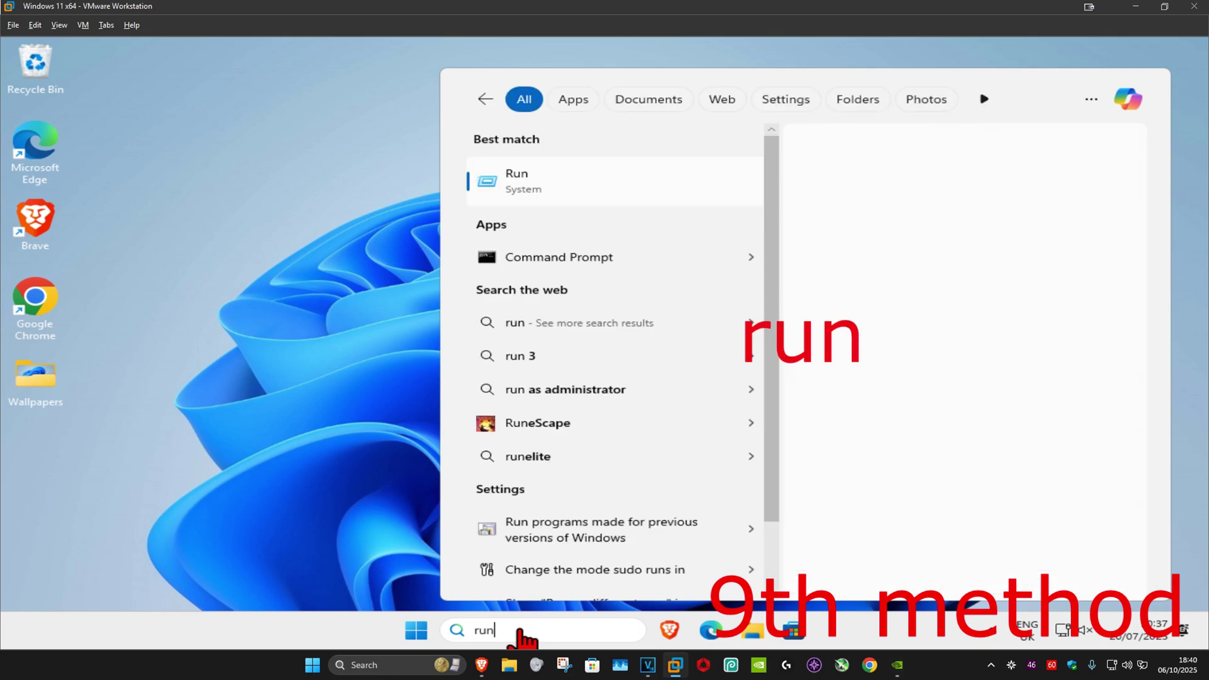
{"action": "key", "text": "Return"}
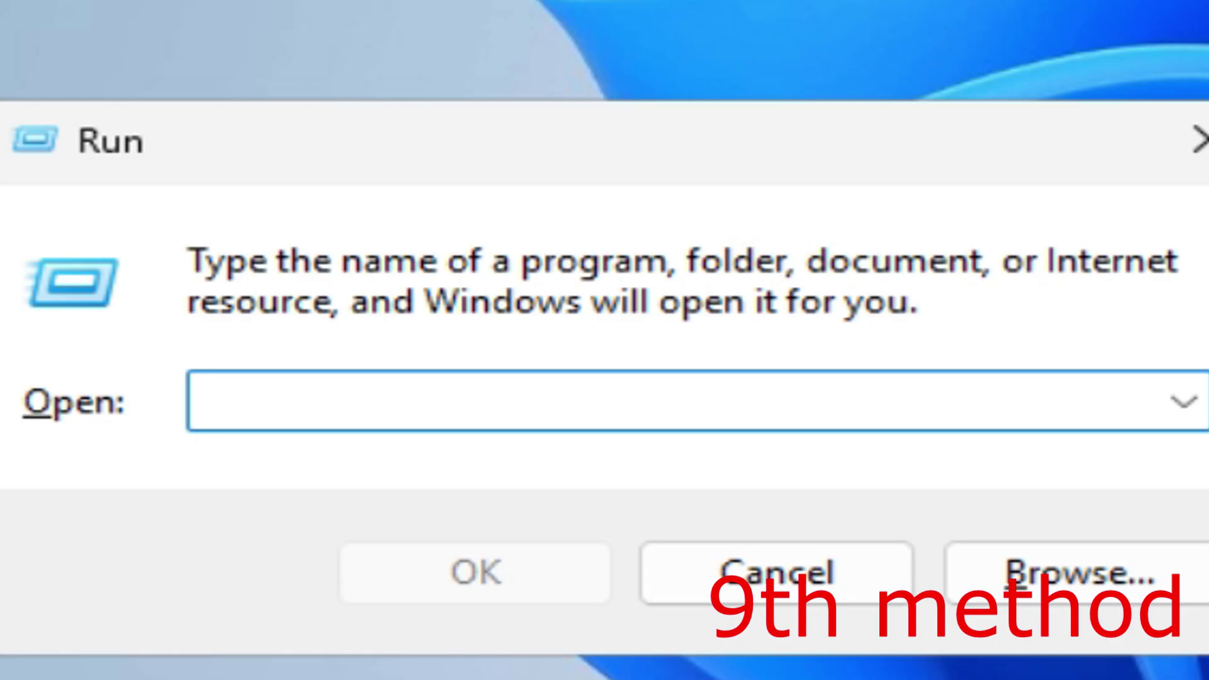
{"action": "type", "text": "temp"}
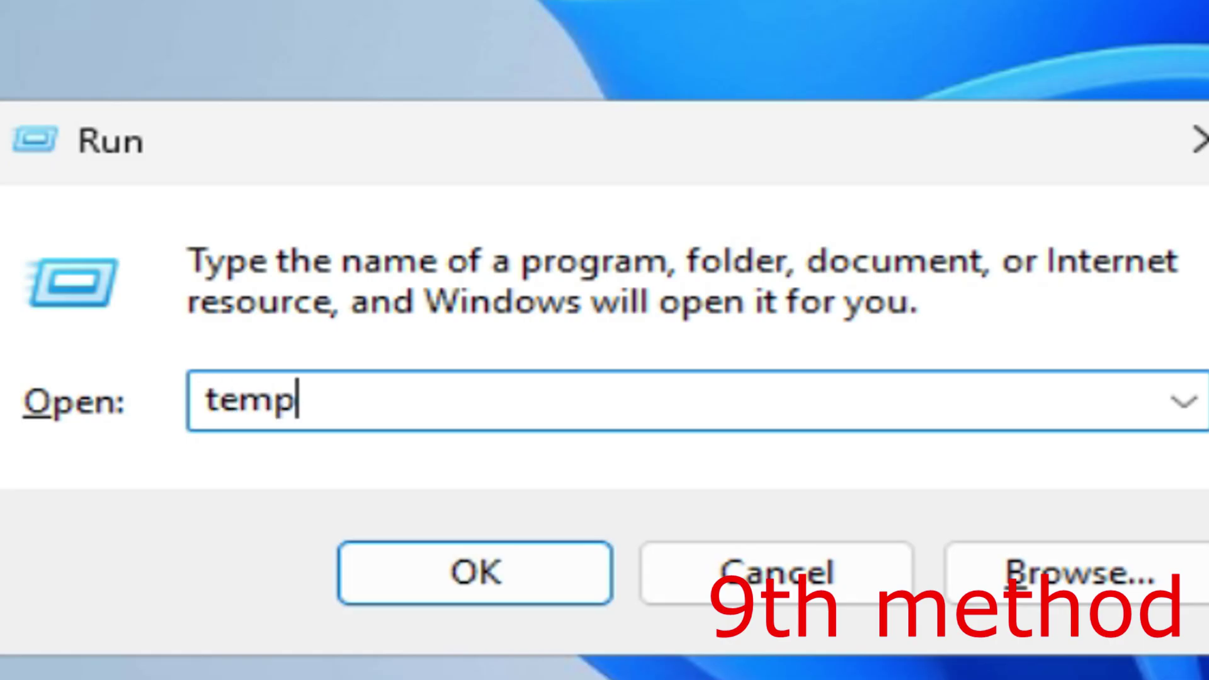
{"action": "key", "text": "Return"}
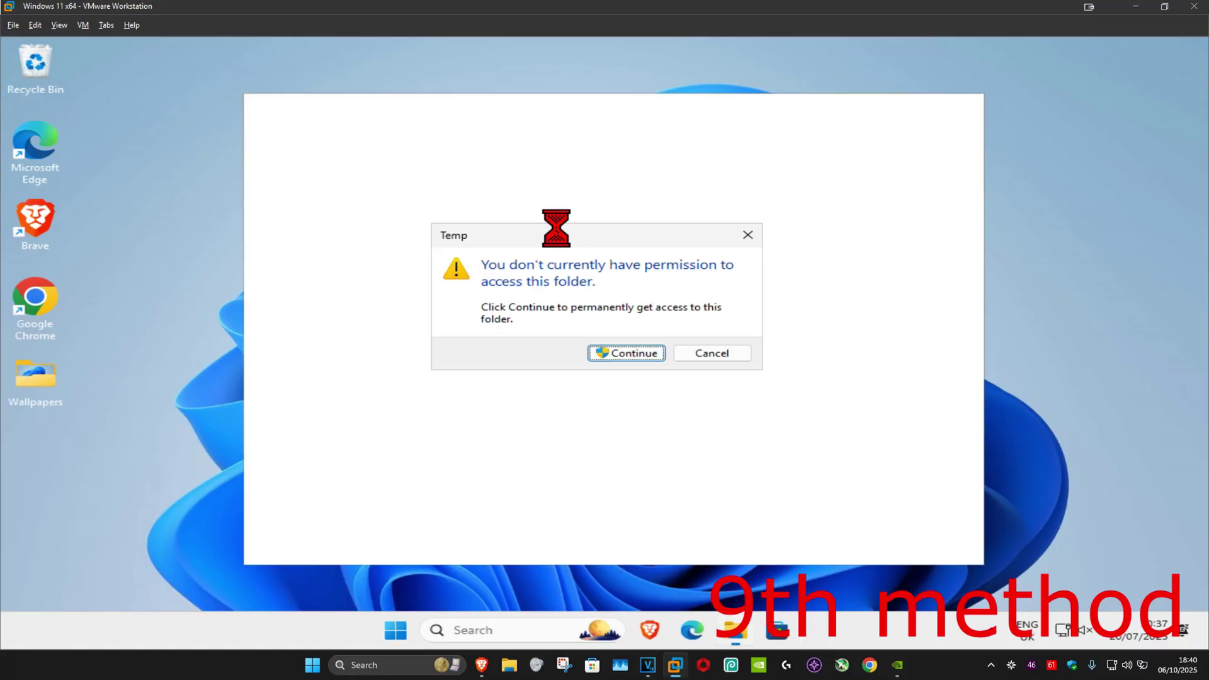
{"action": "left_click", "coordinate": [634, 354]}
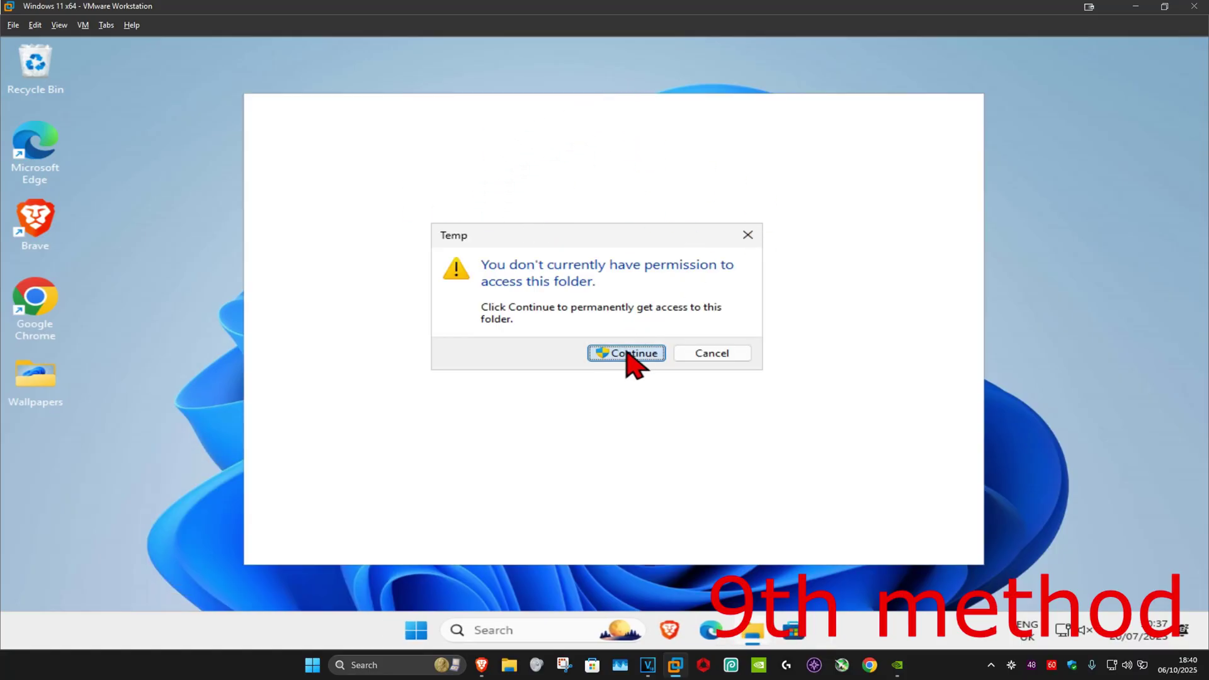
{"action": "left_click", "coordinate": [501, 288]}
{"action": "key", "text": "ctrl+a"}
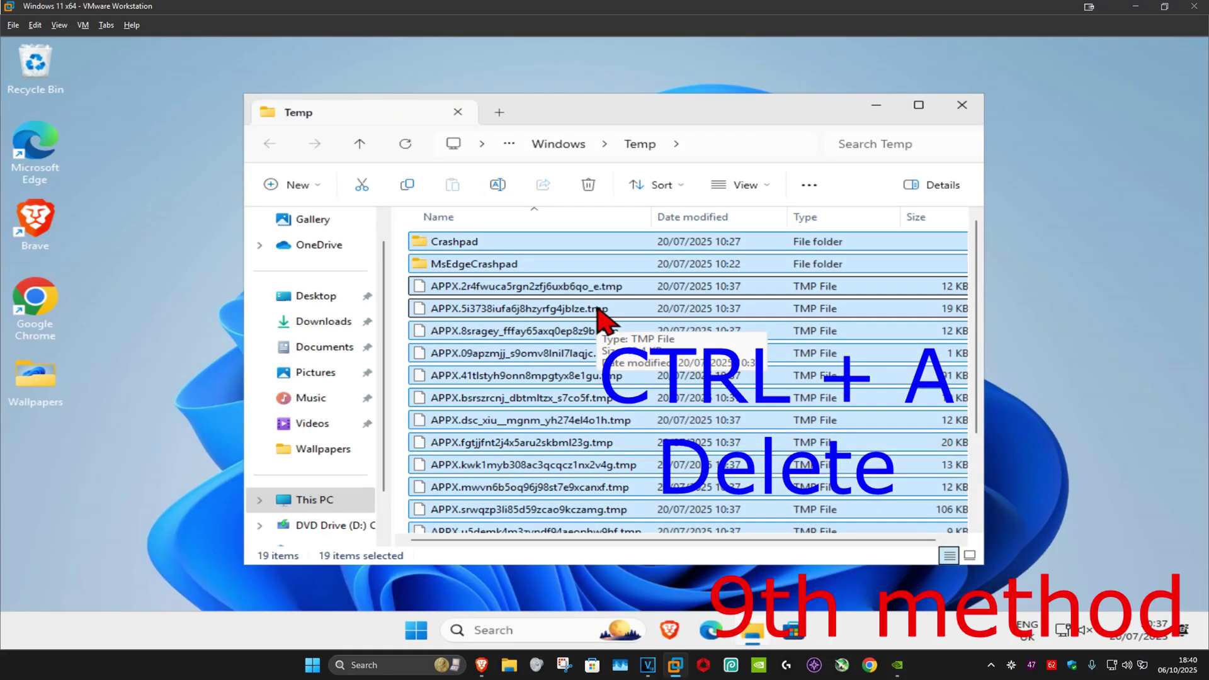
{"action": "key", "text": "Delete"}
{"action": "left_click", "coordinate": [651, 286]}
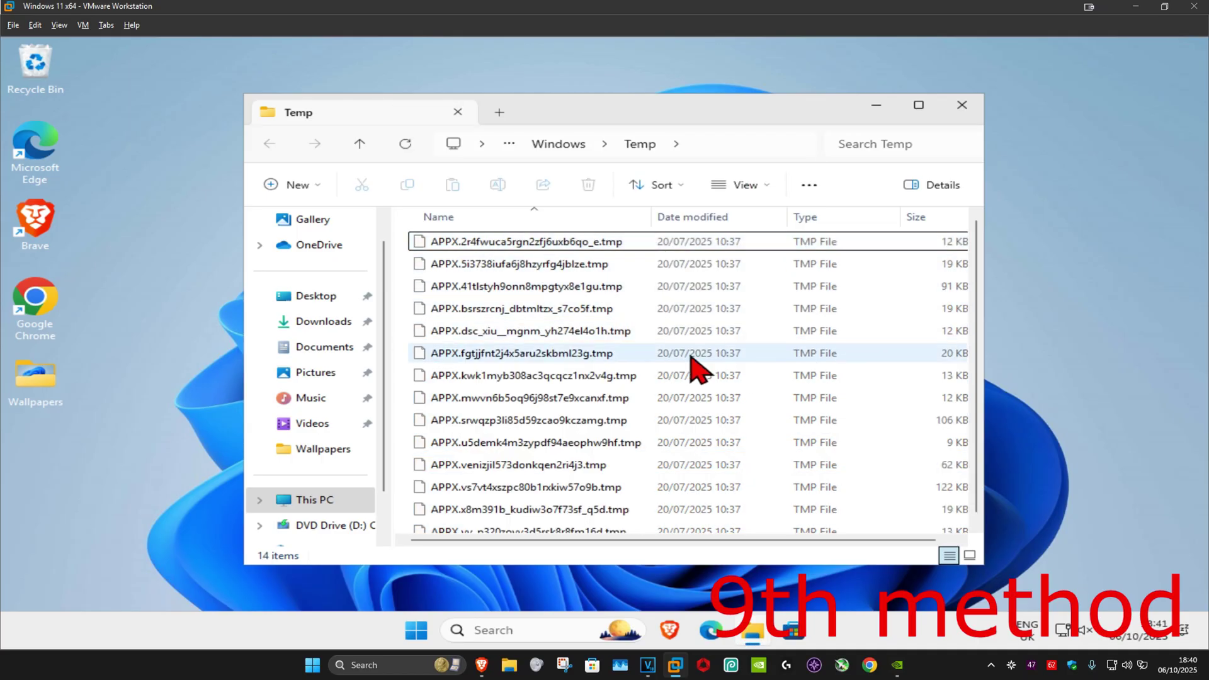
{"action": "left_click", "coordinate": [962, 104]}
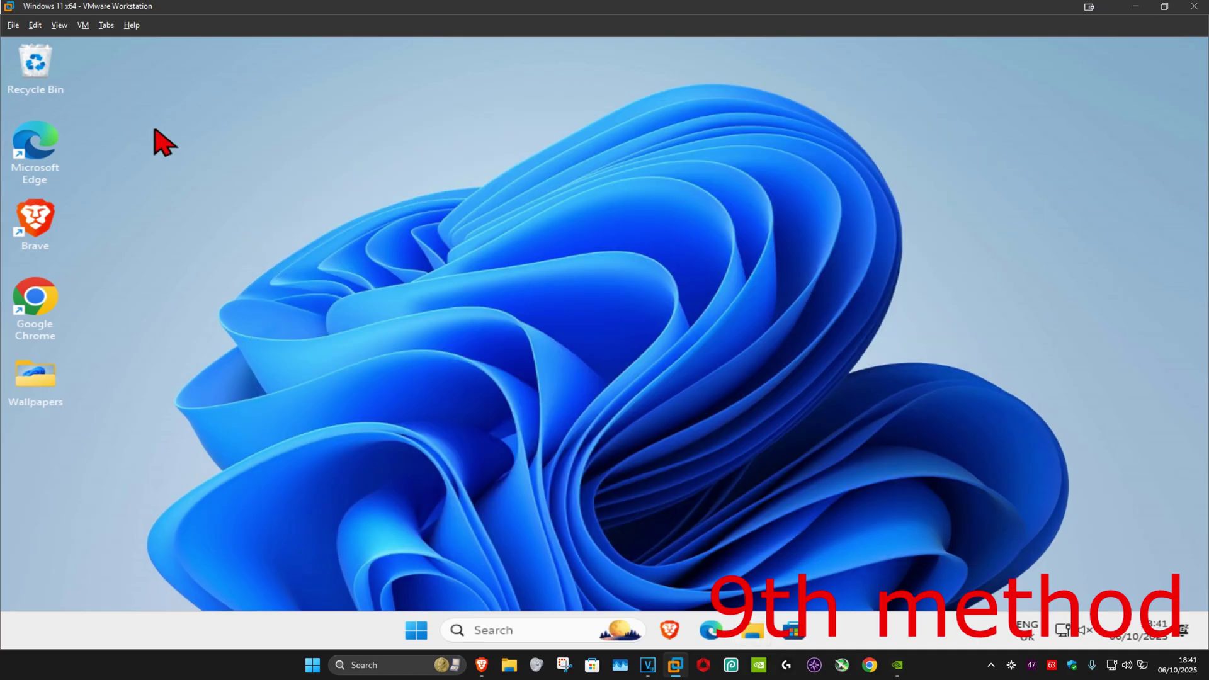
- Empty the Recycle Bin, permanently deleting its 45 items
{"action": "right_click", "coordinate": [23, 63]}
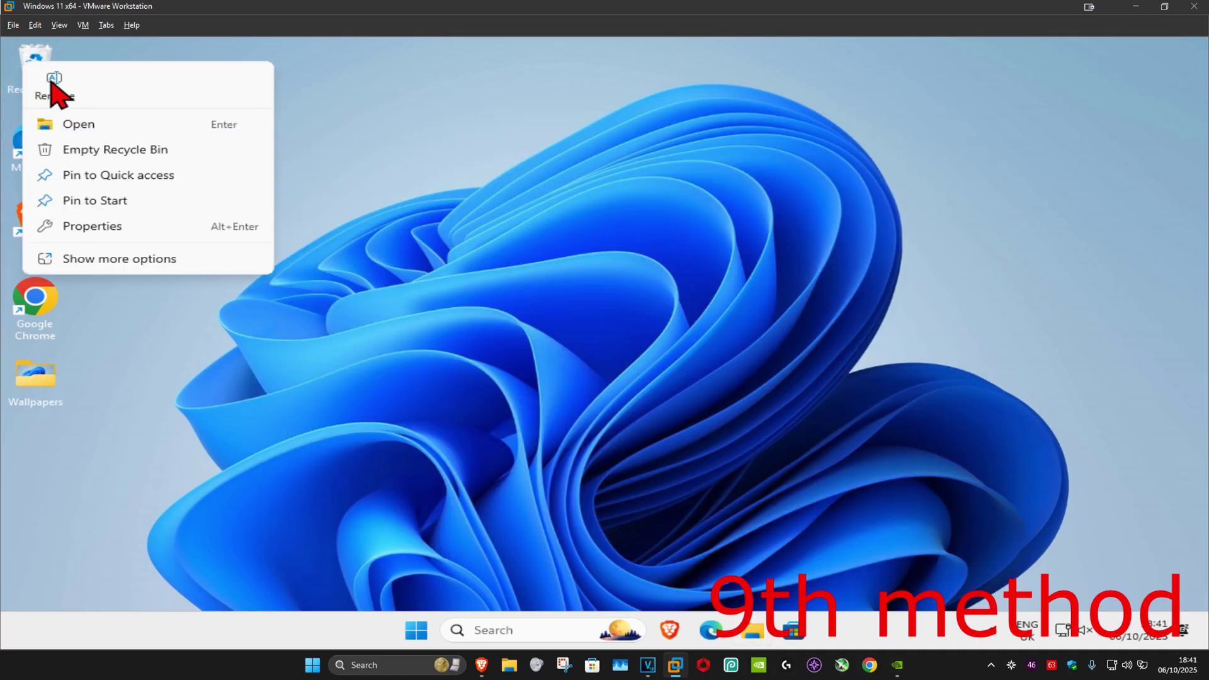
{"action": "left_click", "coordinate": [152, 153]}
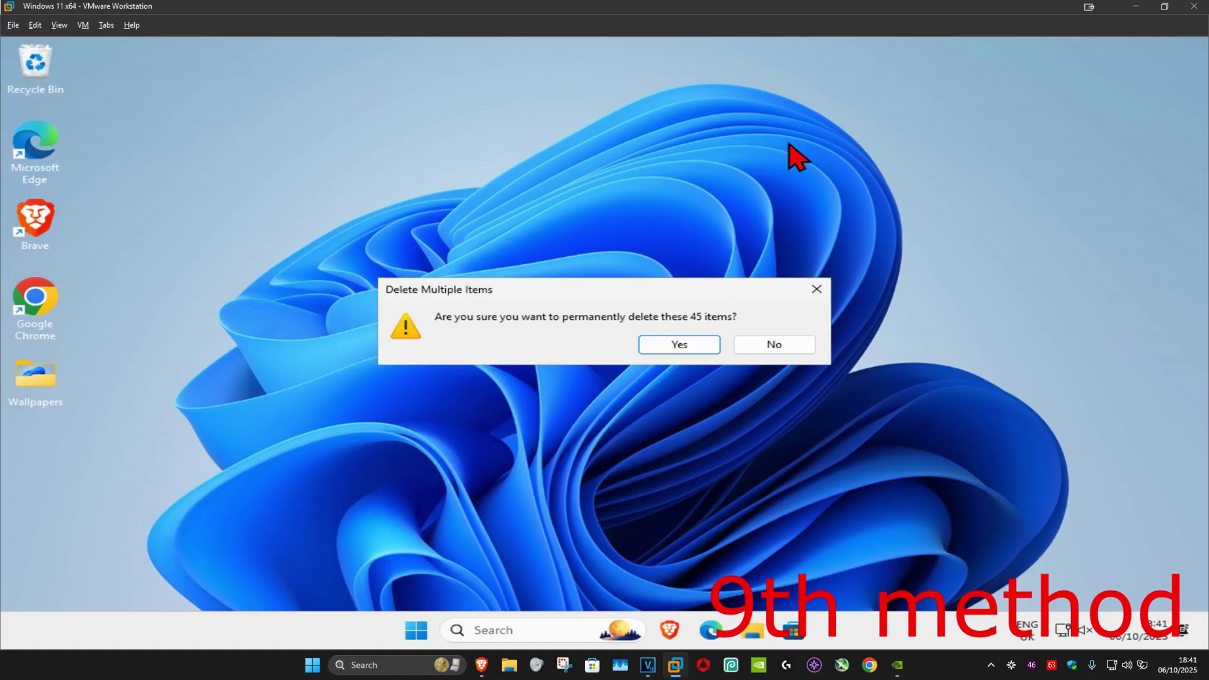
{"action": "left_click", "coordinate": [684, 347]}
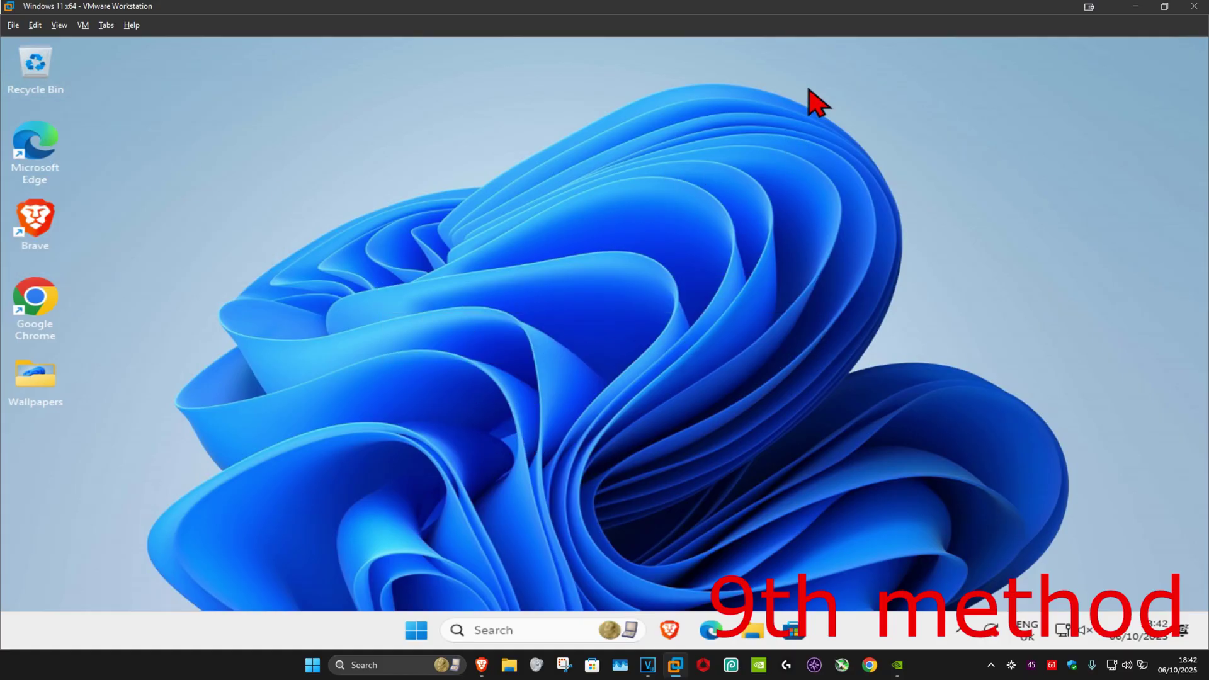
- Open Disk Cleanup for C: and tick Setup Log Files, DirectX Shader Cache, Delivery Optimization Files and Recycle Bin
{"action": "left_click", "coordinate": [495, 630]}
{"action": "type", "text": "disk cleanup"}
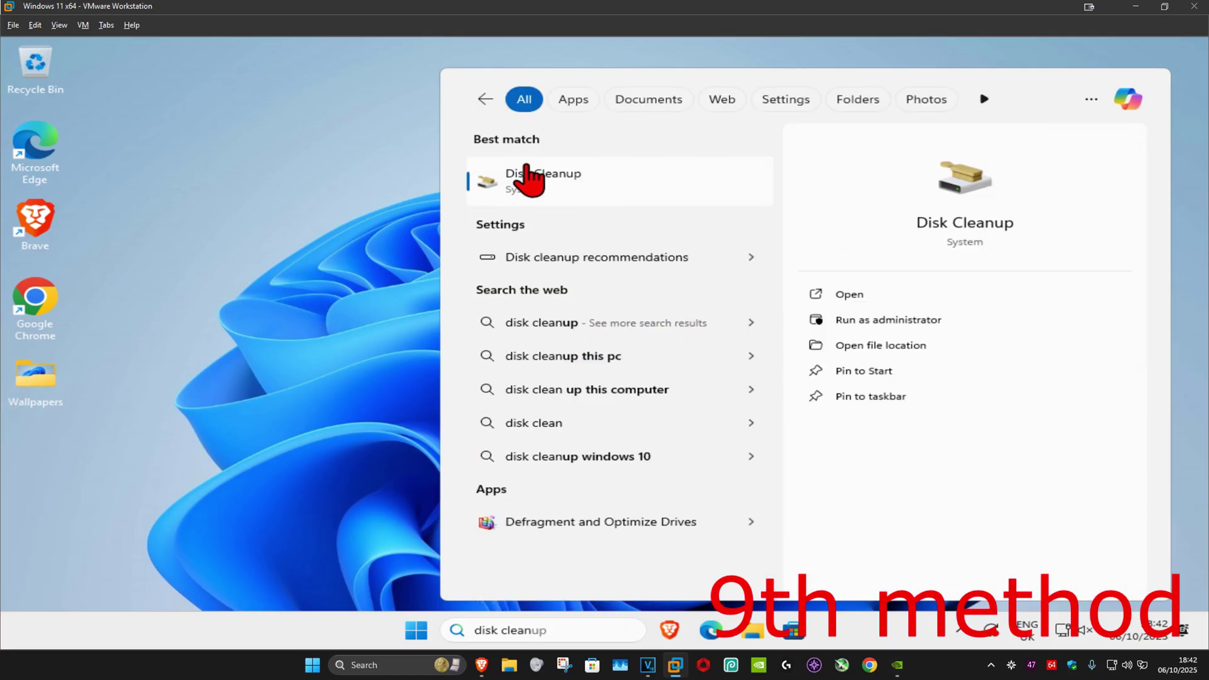
{"action": "left_click", "coordinate": [532, 177]}
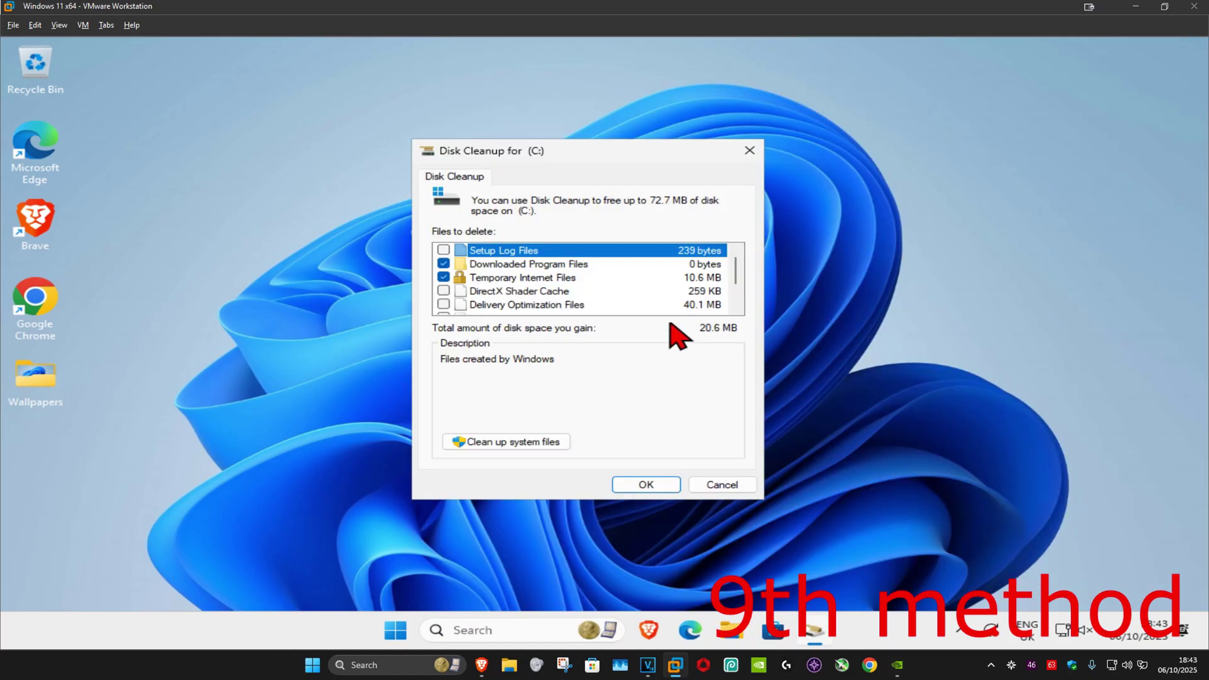
{"action": "left_click", "coordinate": [443, 250]}
{"action": "left_click", "coordinate": [444, 291]}
{"action": "left_click", "coordinate": [443, 305]}
{"action": "scroll", "coordinate": [447, 289], "scroll_direction": "down", "scroll_amount": 1}
{"action": "left_click", "coordinate": [460, 277]}
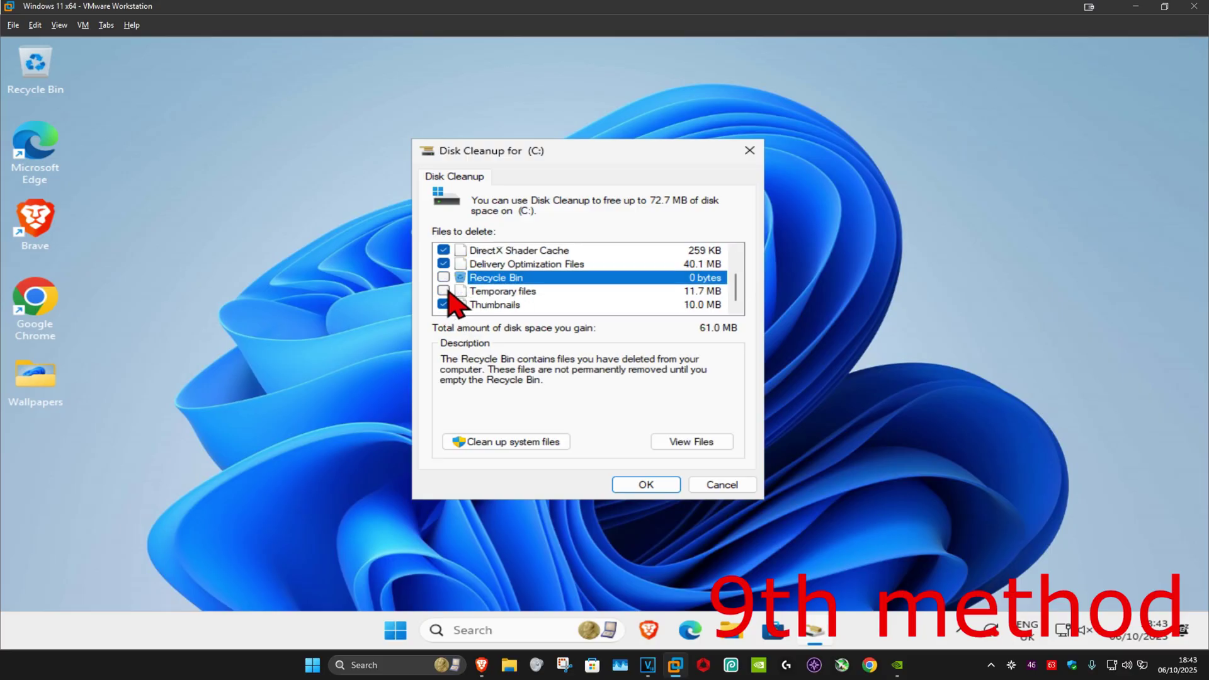
{"action": "left_click", "coordinate": [443, 277]}
- Rescan including system files, tick all categories and delete about 87.0 MB
{"action": "left_click", "coordinate": [517, 442]}
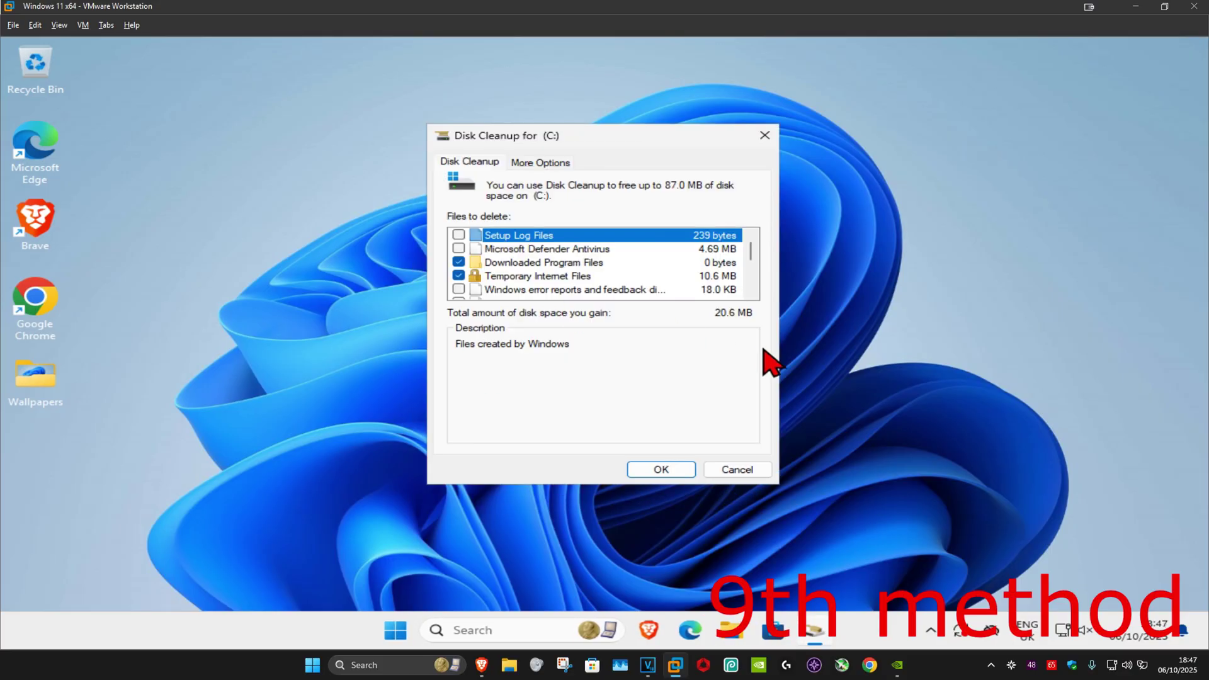
{"action": "left_click", "coordinate": [459, 249]}
{"action": "scroll", "coordinate": [751, 259], "scroll_direction": "down", "scroll_amount": 2}
{"action": "left_click", "coordinate": [459, 276]}
{"action": "left_click", "coordinate": [458, 289]}
{"action": "scroll", "coordinate": [479, 283], "scroll_direction": "down", "scroll_amount": 3}
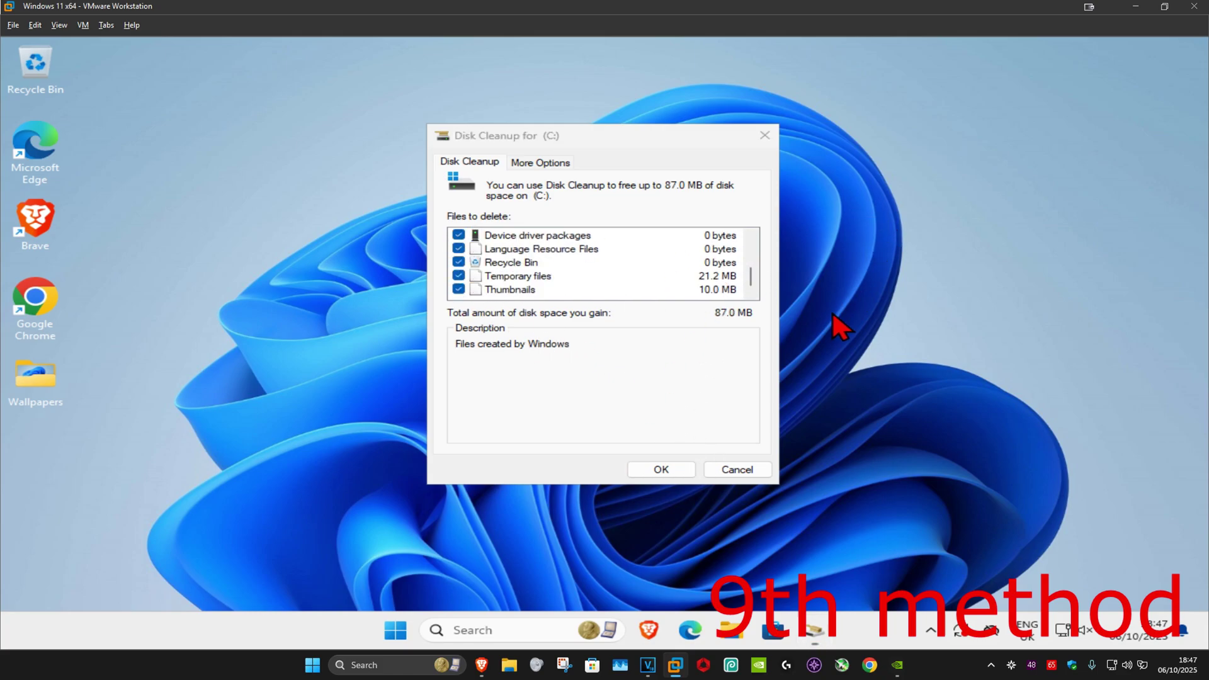
{"action": "left_click", "coordinate": [659, 472]}
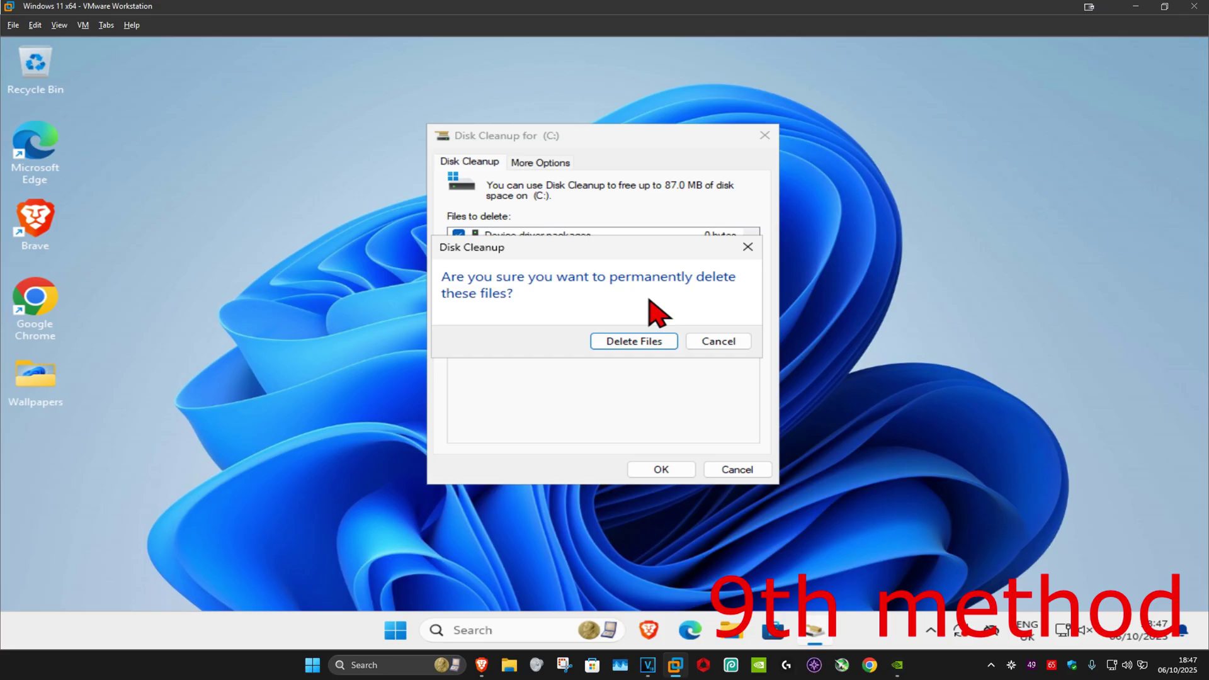
{"action": "left_click", "coordinate": [635, 342]}
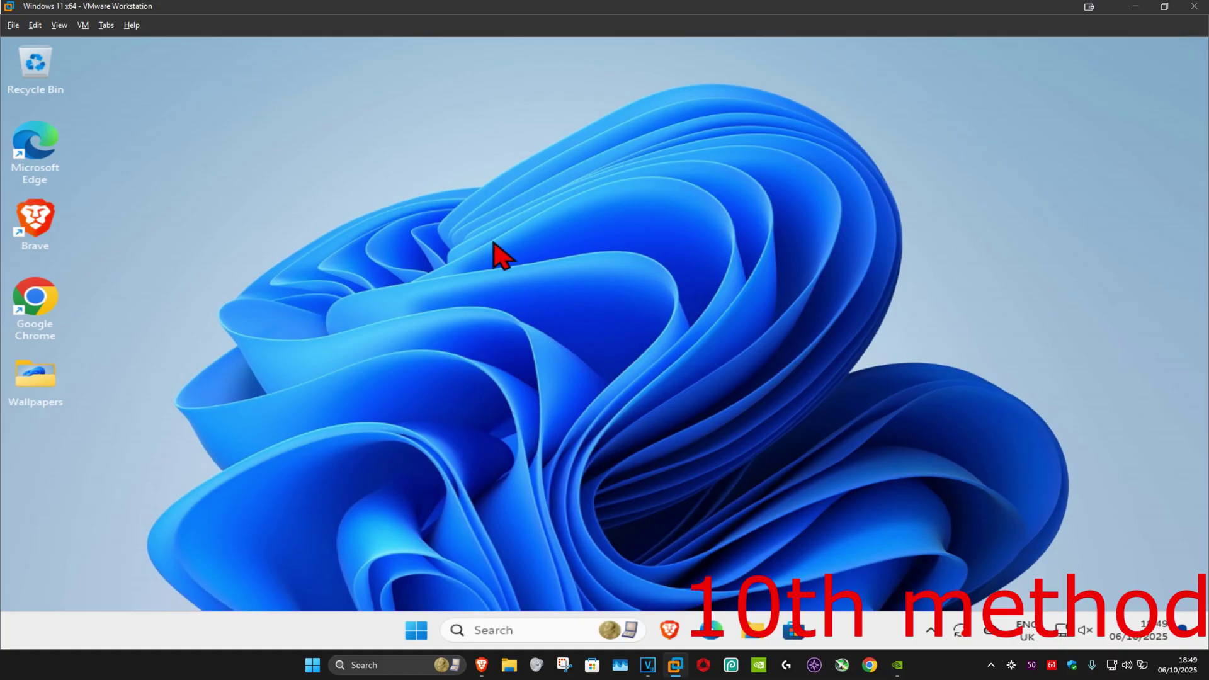
- Search 'reset this' to reach Settings > System > Recovery, then choose Restart now under Advanced startup
{"action": "left_click", "coordinate": [513, 627]}
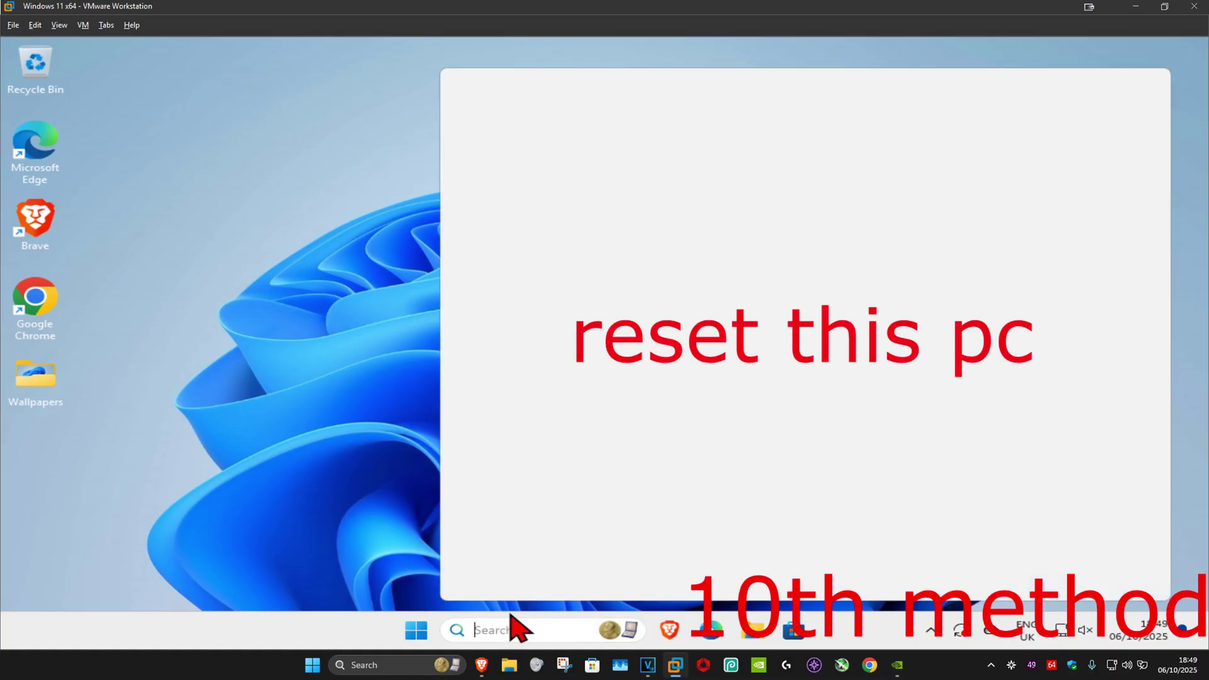
{"action": "type", "text": "reset this"}
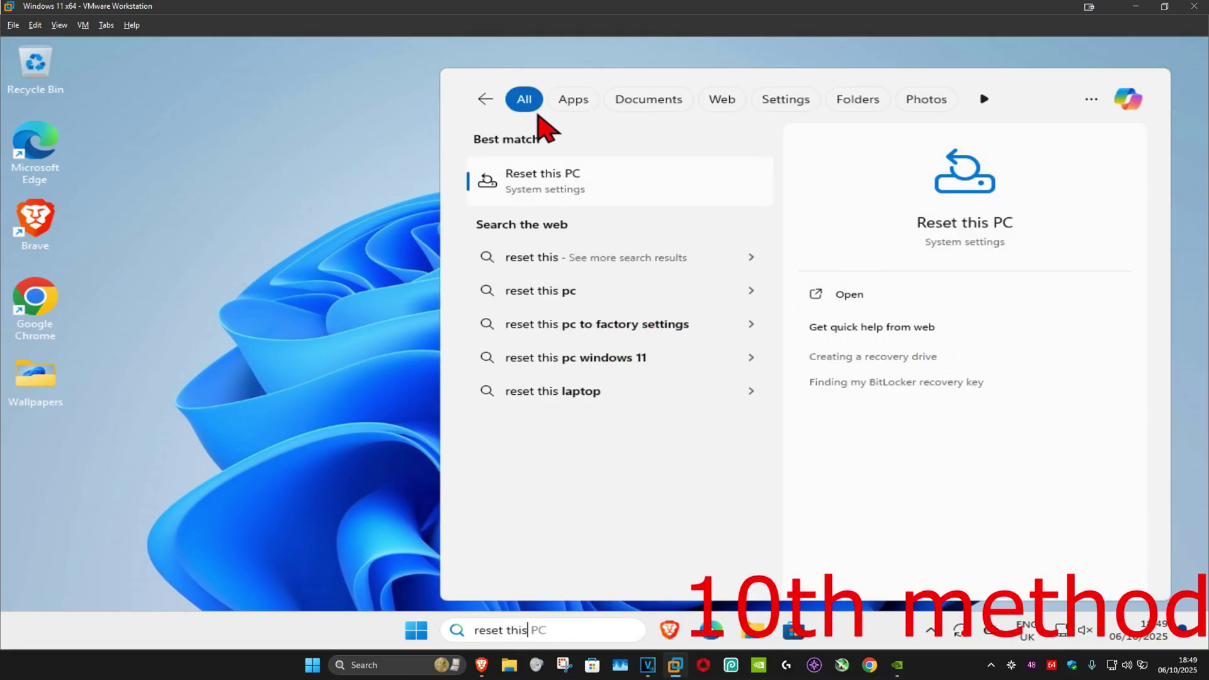
{"action": "left_click", "coordinate": [580, 181]}
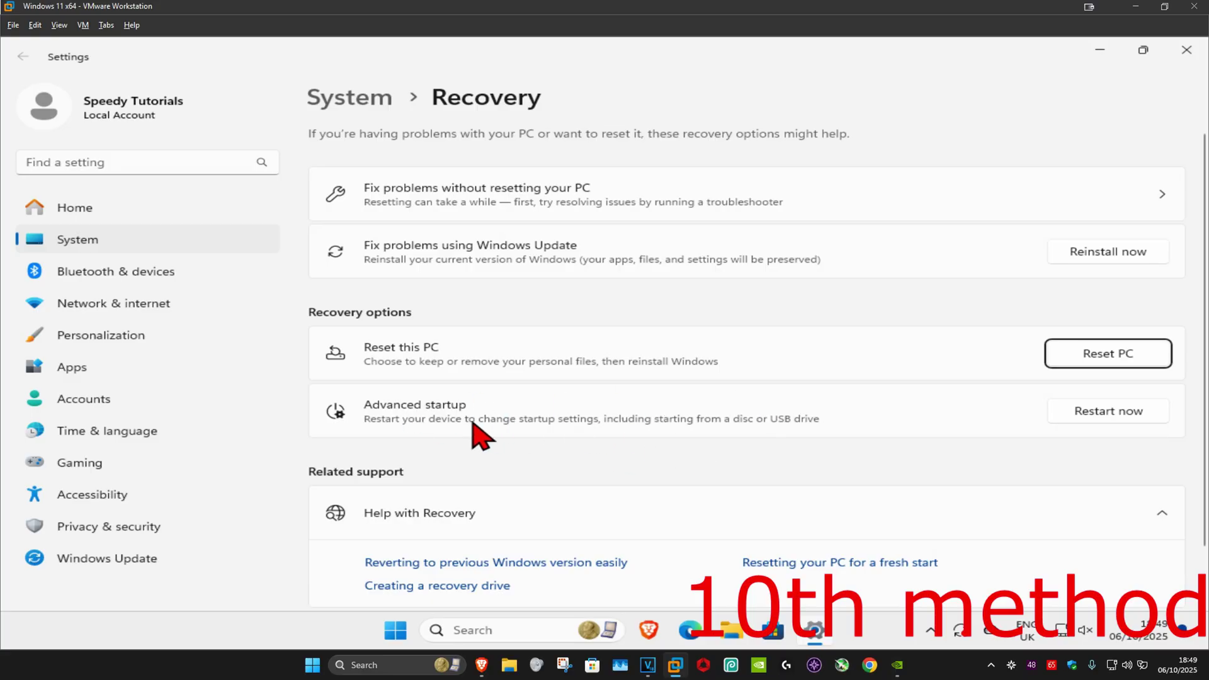
{"action": "left_click", "coordinate": [1127, 420]}
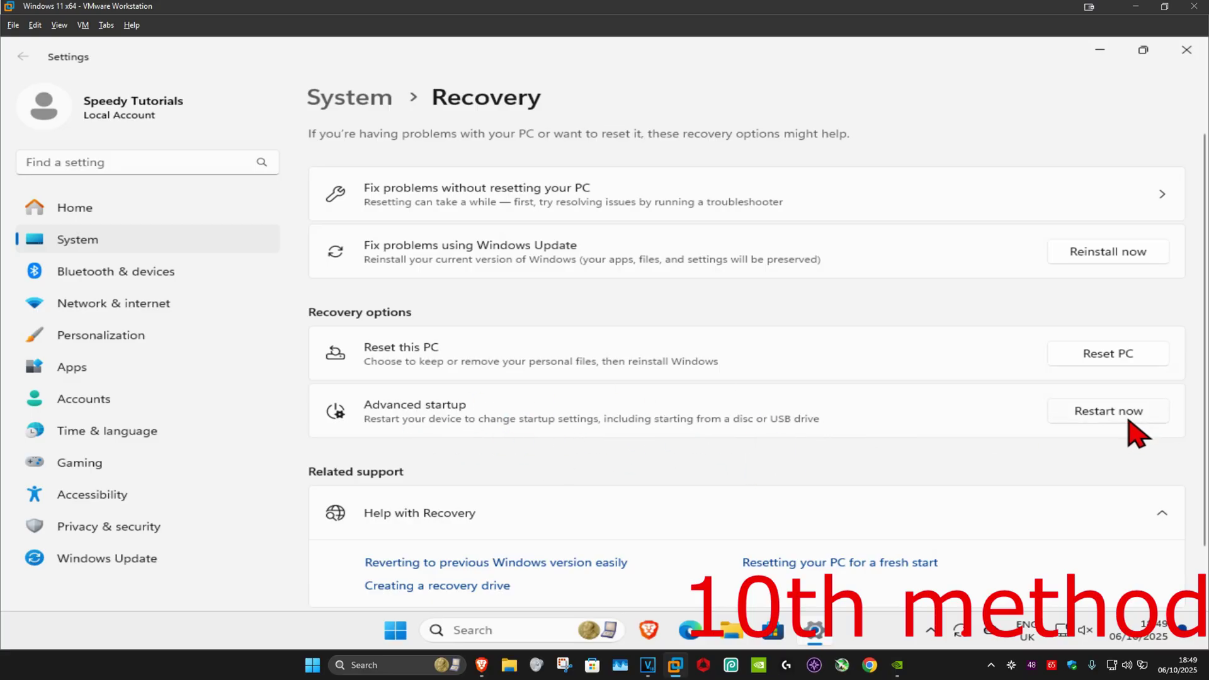
- Restart into recovery, try System Restore under Troubleshoot > Advanced options, and cancel it because no restore points exist
{"action": "left_click", "coordinate": [514, 381]}
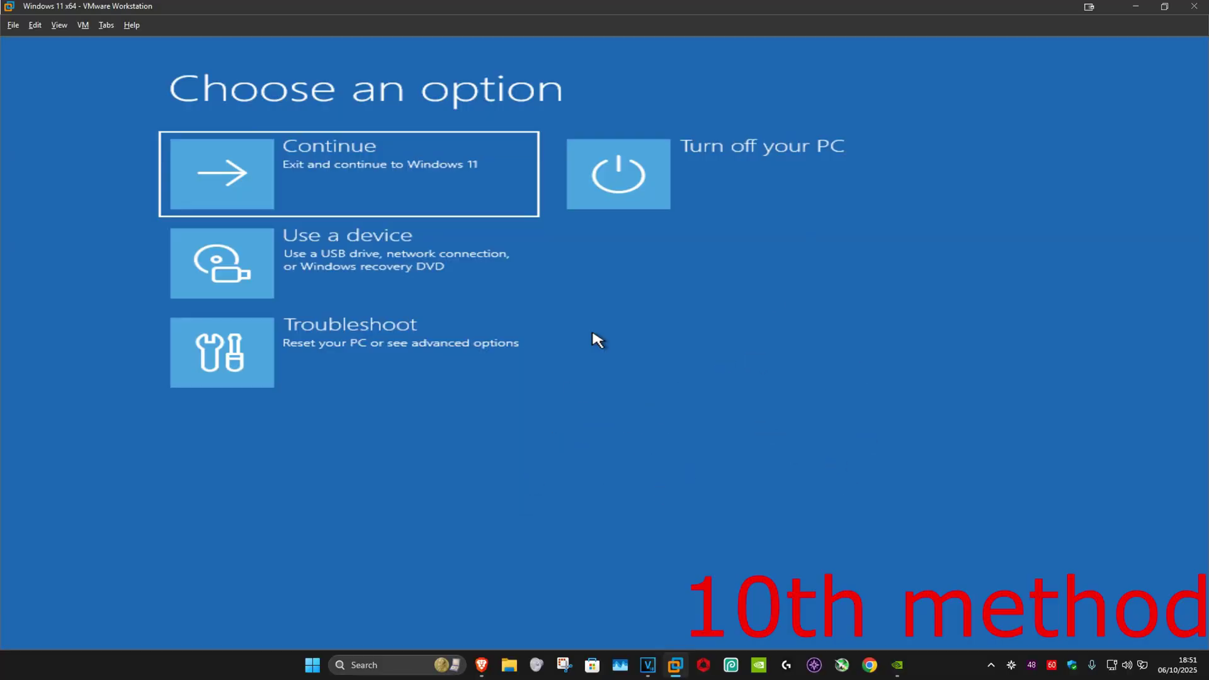
{"action": "left_click", "coordinate": [433, 375]}
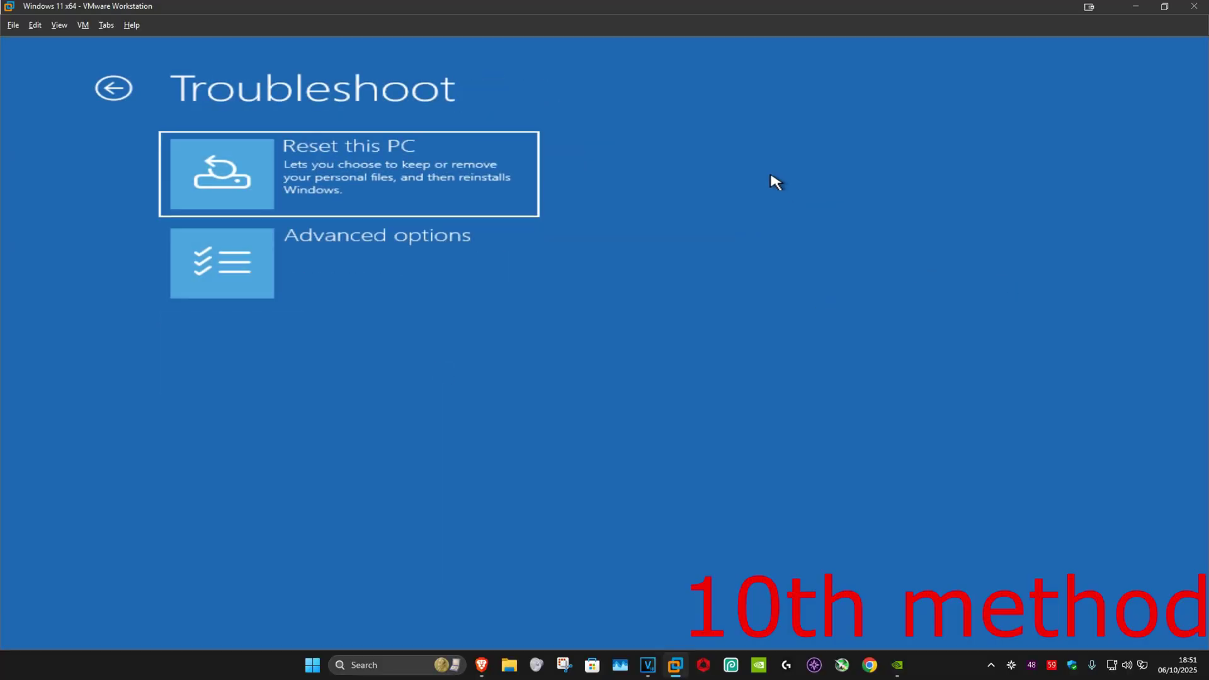
{"action": "left_click", "coordinate": [398, 269]}
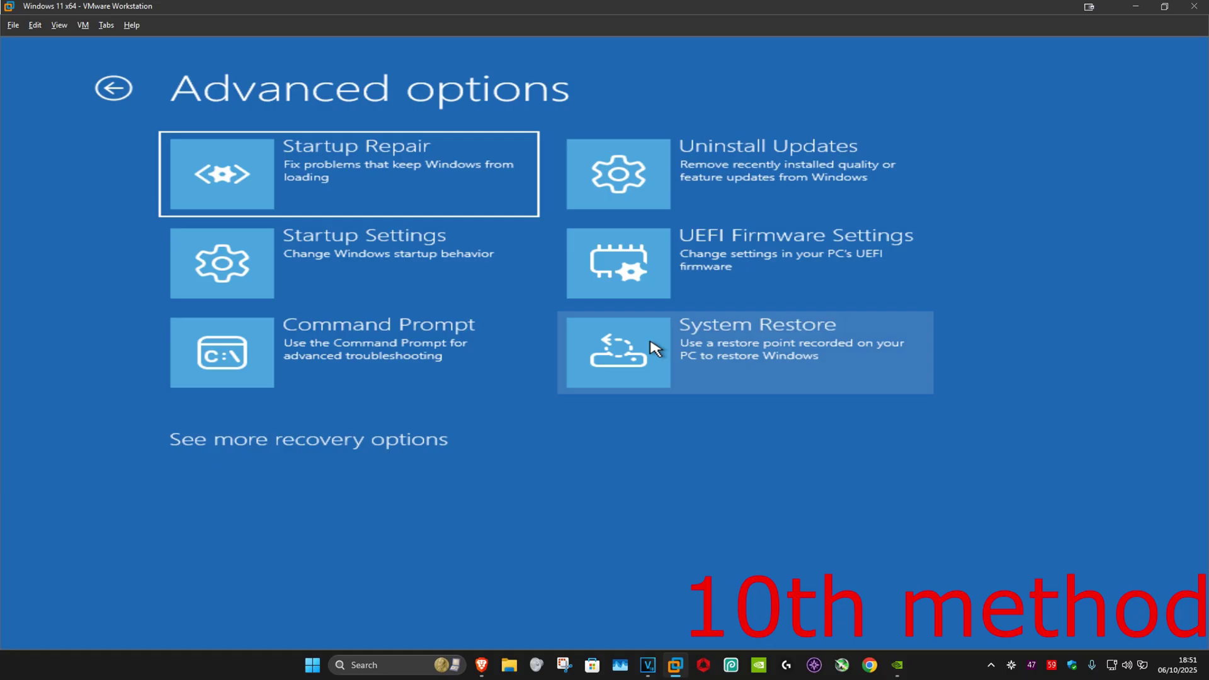
{"action": "left_click", "coordinate": [729, 357]}
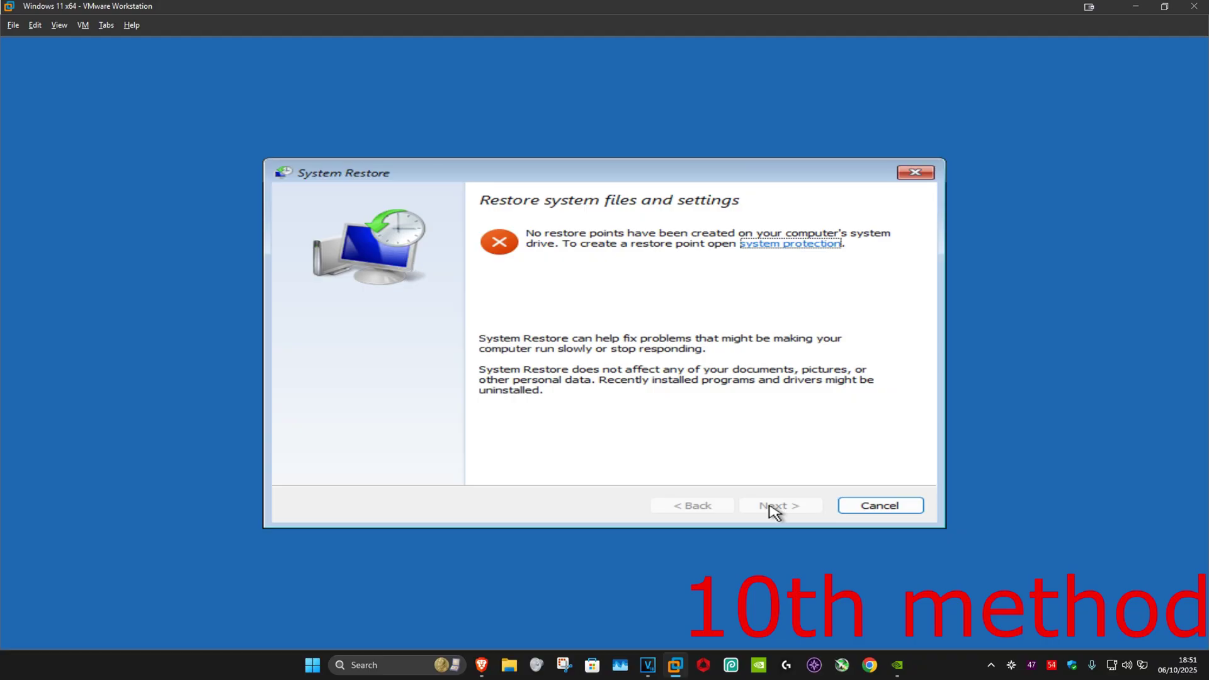
{"action": "left_click", "coordinate": [890, 506]}
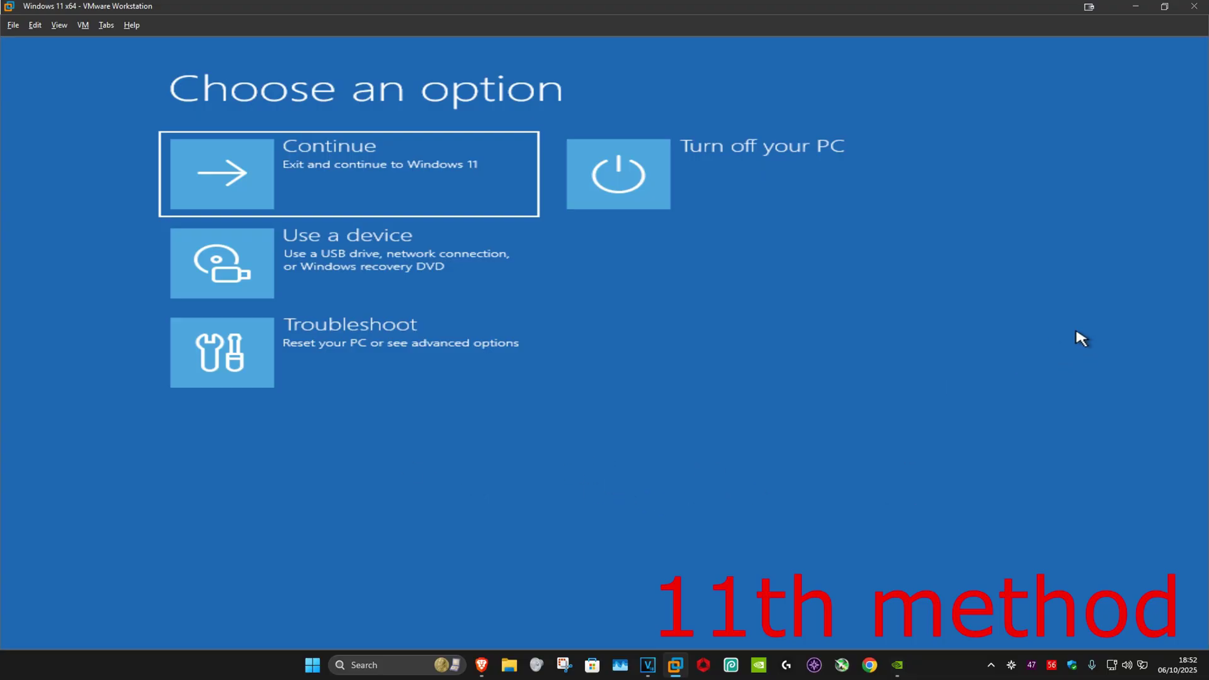
- Attempt to uninstall the latest quality update, close the failure message, and continue to boot Windows
{"action": "left_click", "coordinate": [382, 364]}
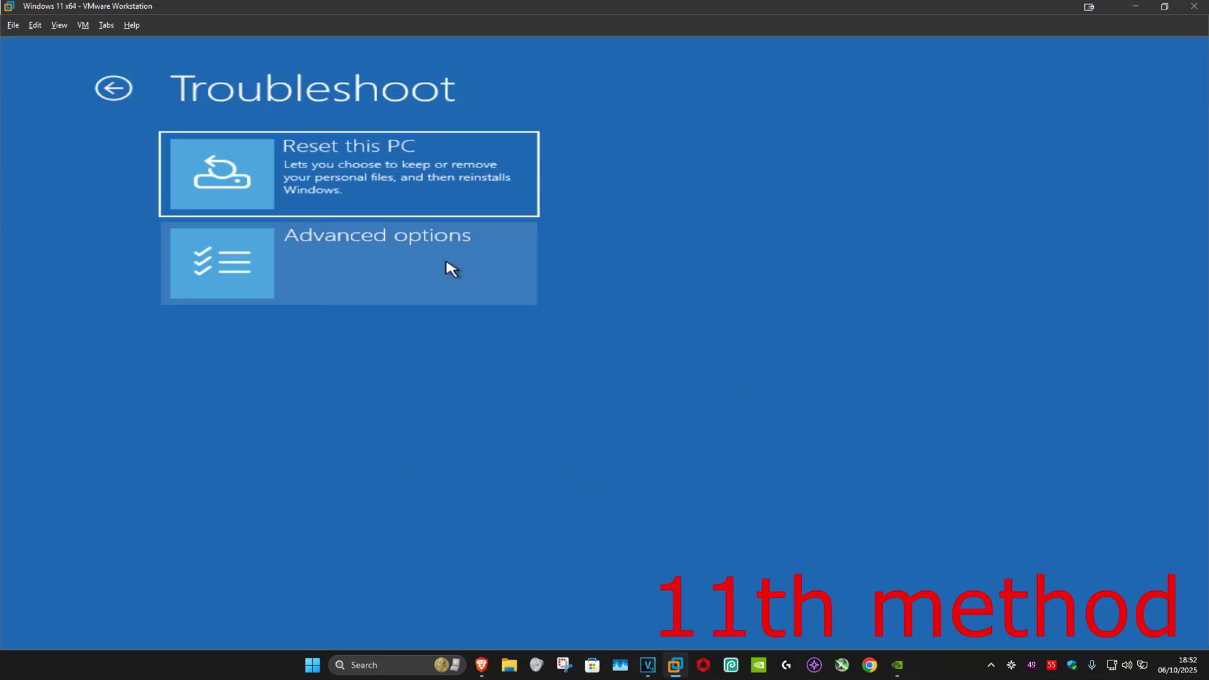
{"action": "left_click", "coordinate": [391, 275]}
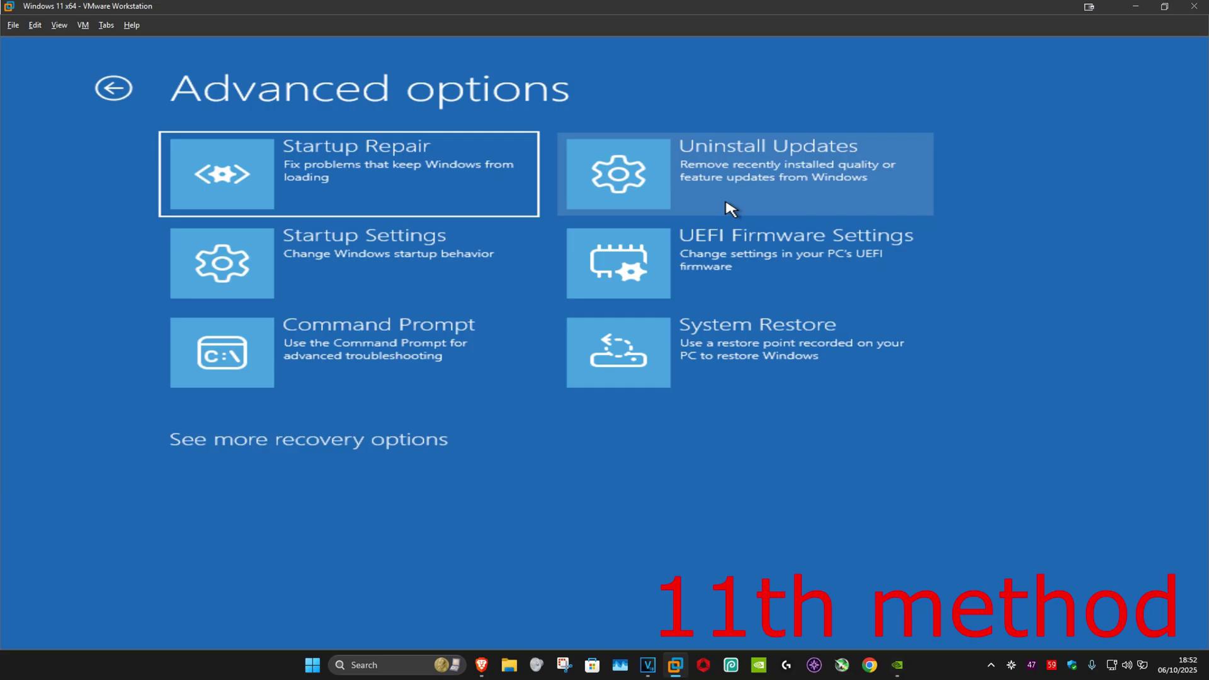
{"action": "left_click", "coordinate": [771, 183]}
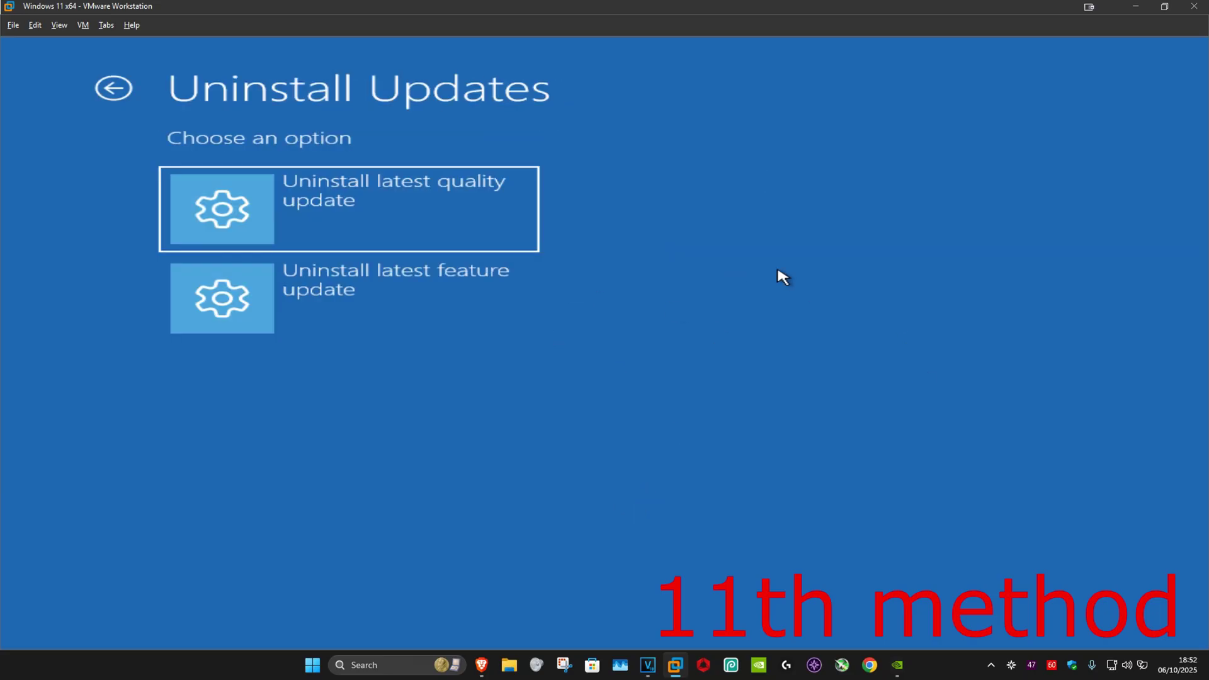
{"action": "left_click", "coordinate": [372, 202]}
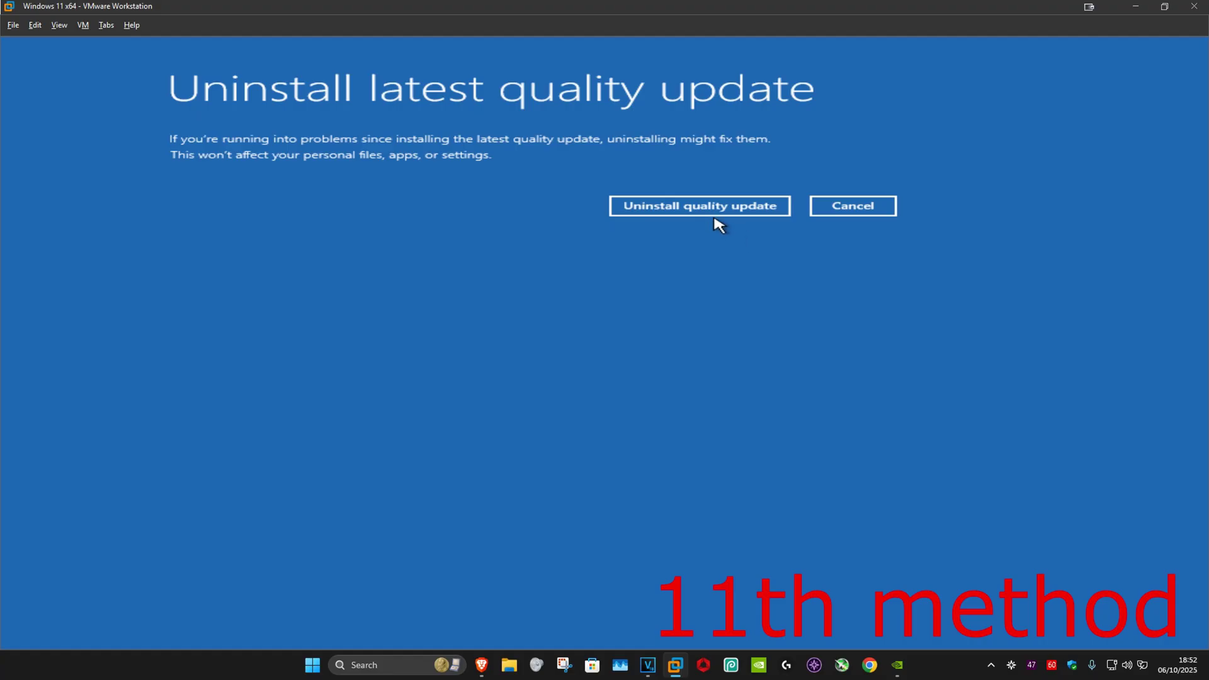
{"action": "left_click", "coordinate": [718, 221]}
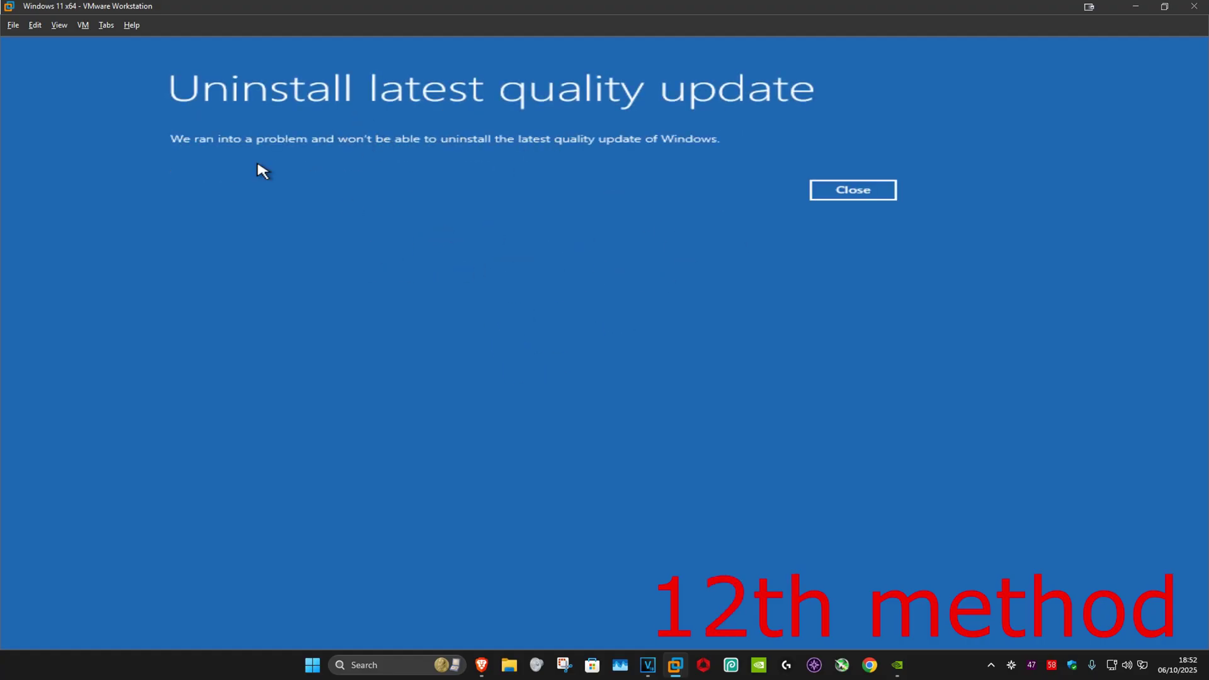
{"action": "left_click", "coordinate": [845, 188]}
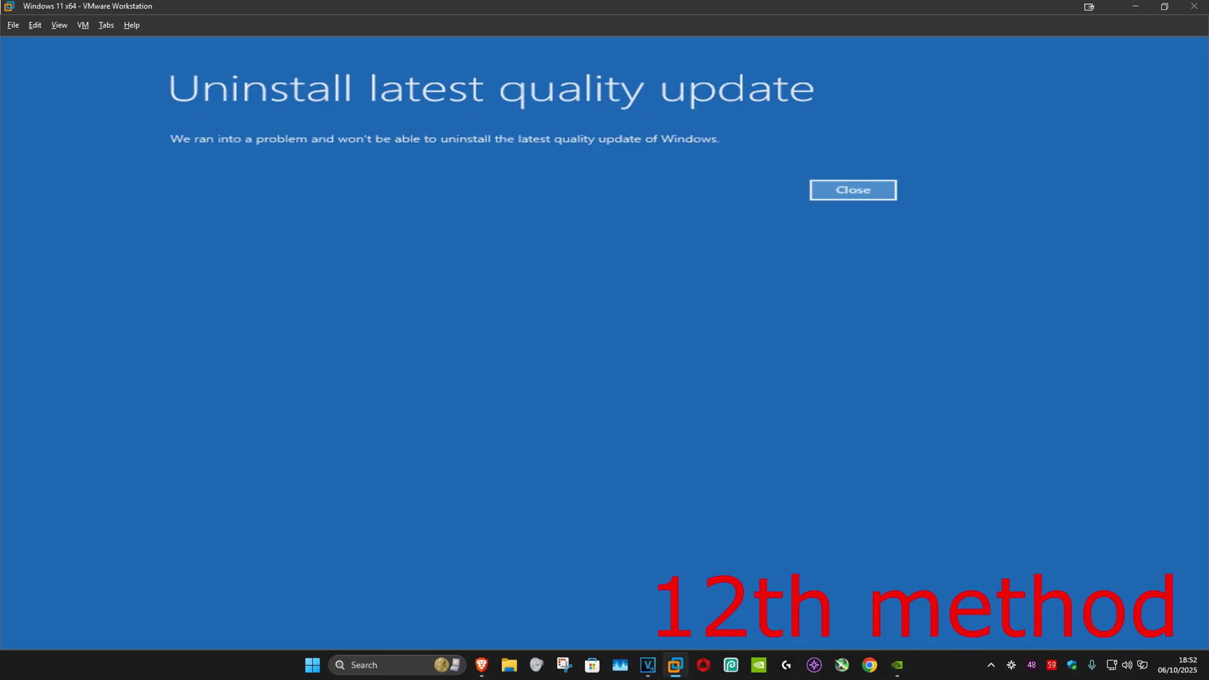
{"action": "left_click", "coordinate": [343, 173]}
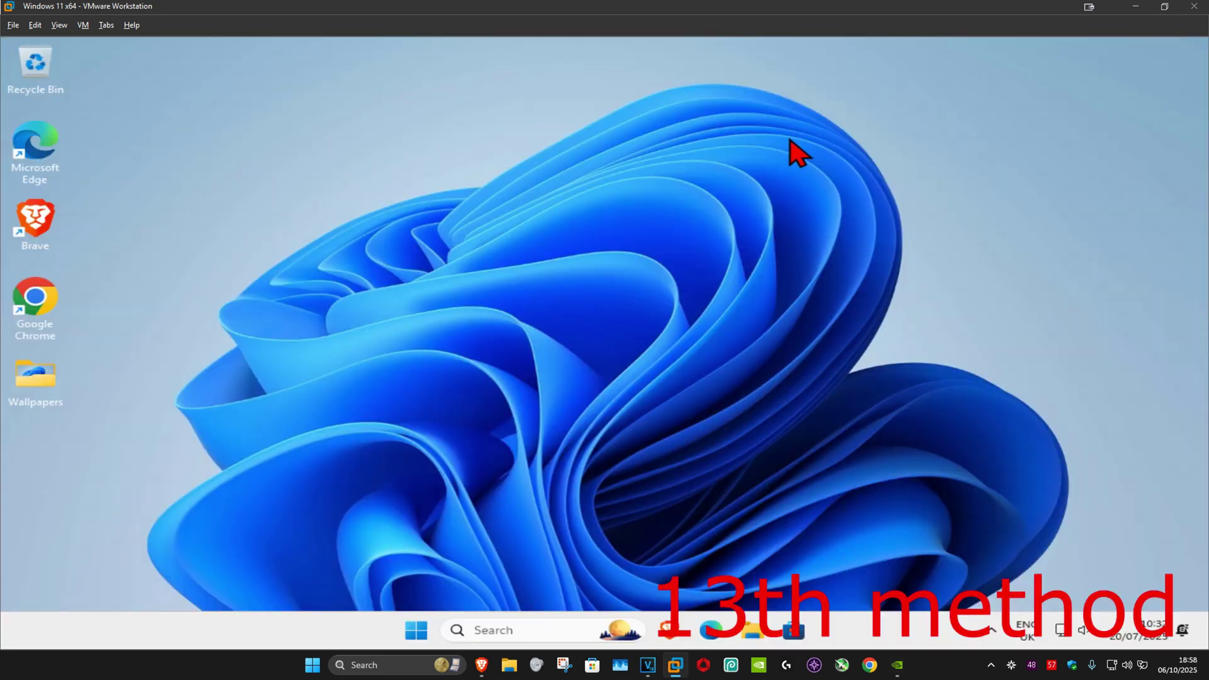
- Launch Command Prompt as administrator from a 'cmd' search and run sfc /scannow
{"action": "left_click", "coordinate": [533, 630]}
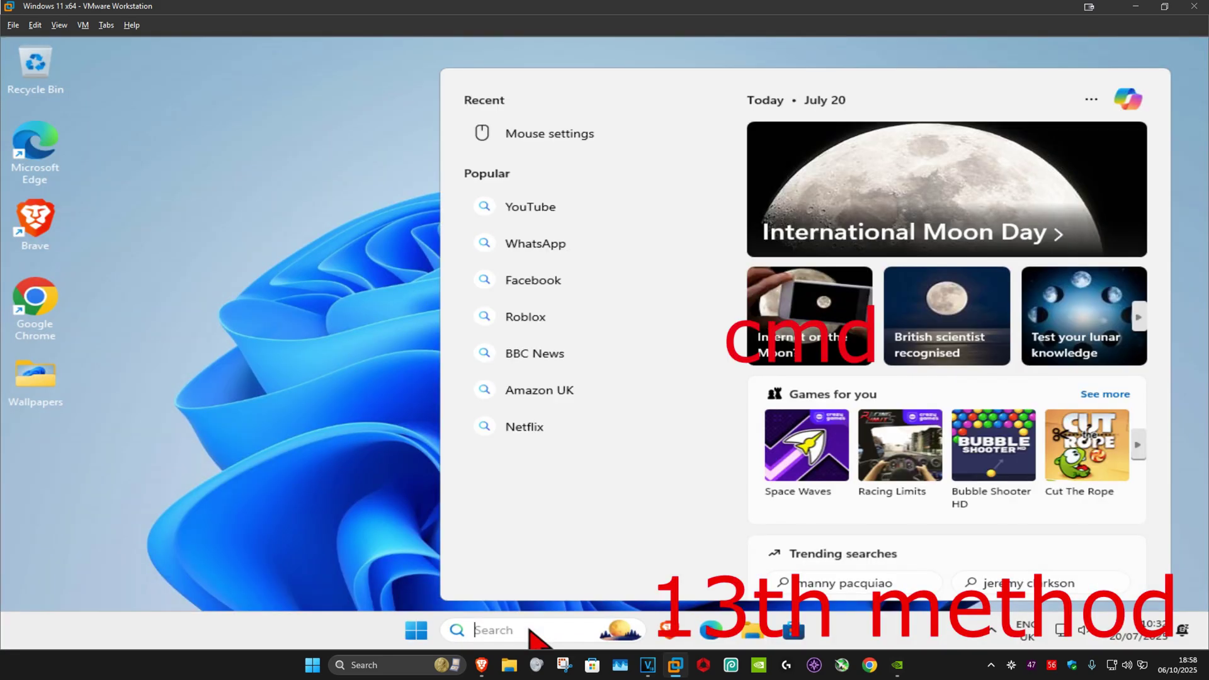
{"action": "type", "text": "cmd"}
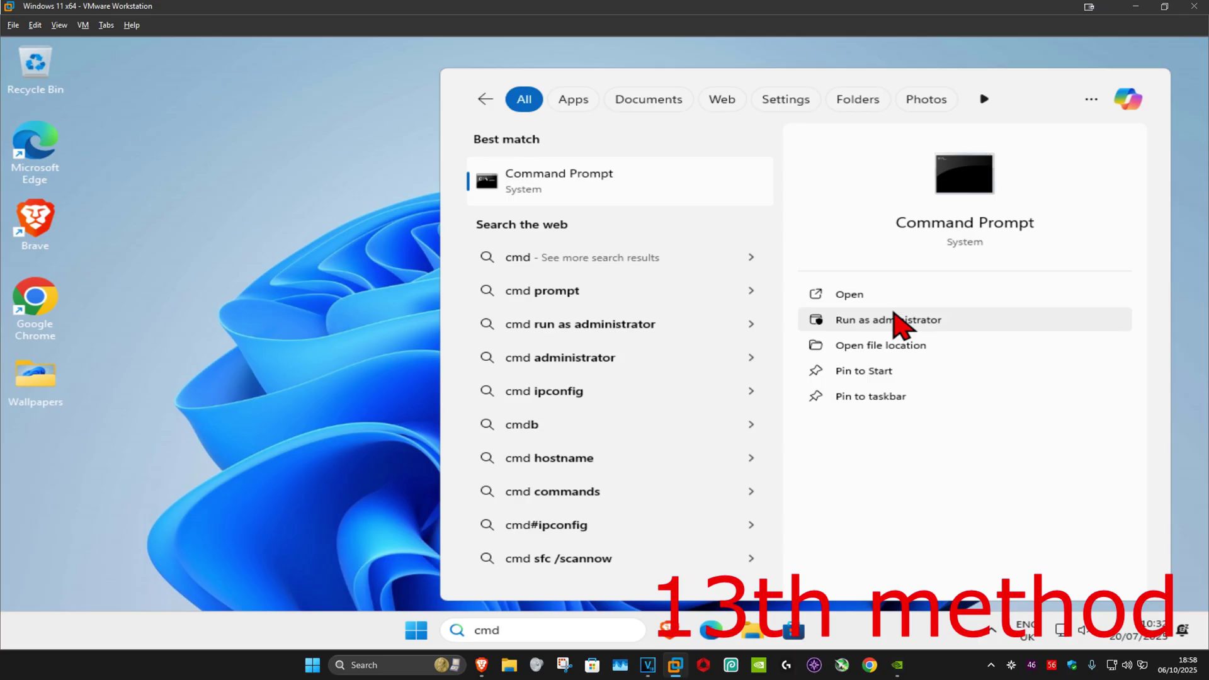
{"action": "left_click", "coordinate": [888, 320]}
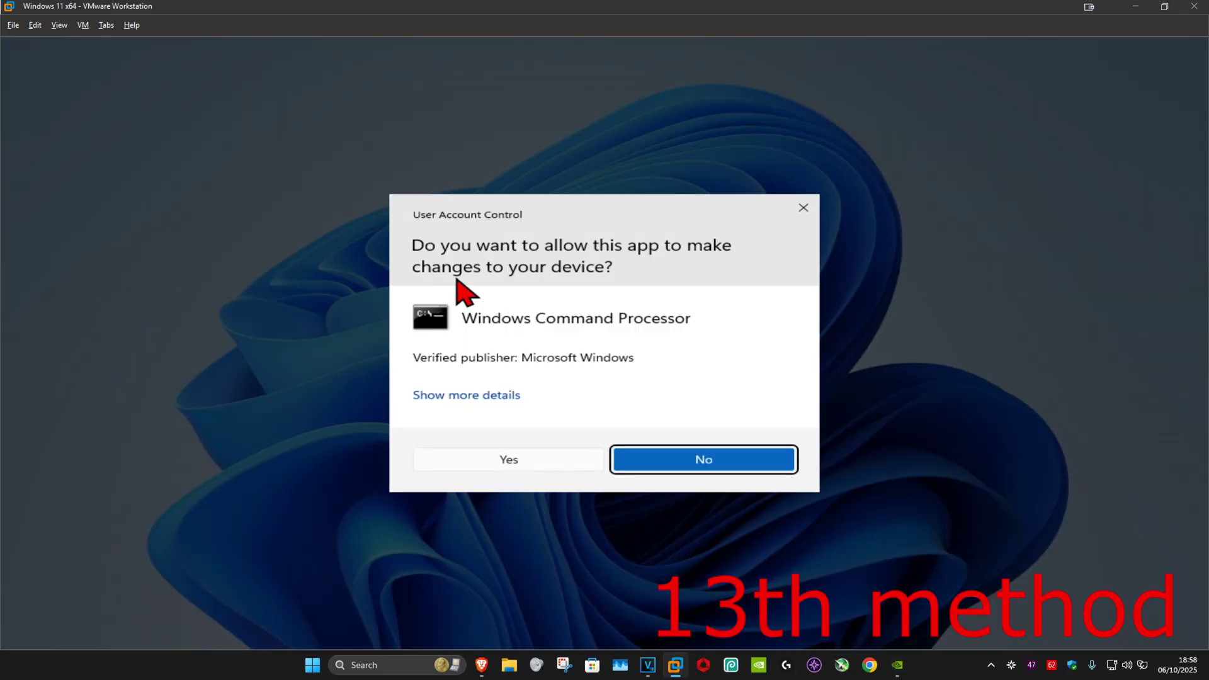
{"action": "left_click", "coordinate": [552, 462]}
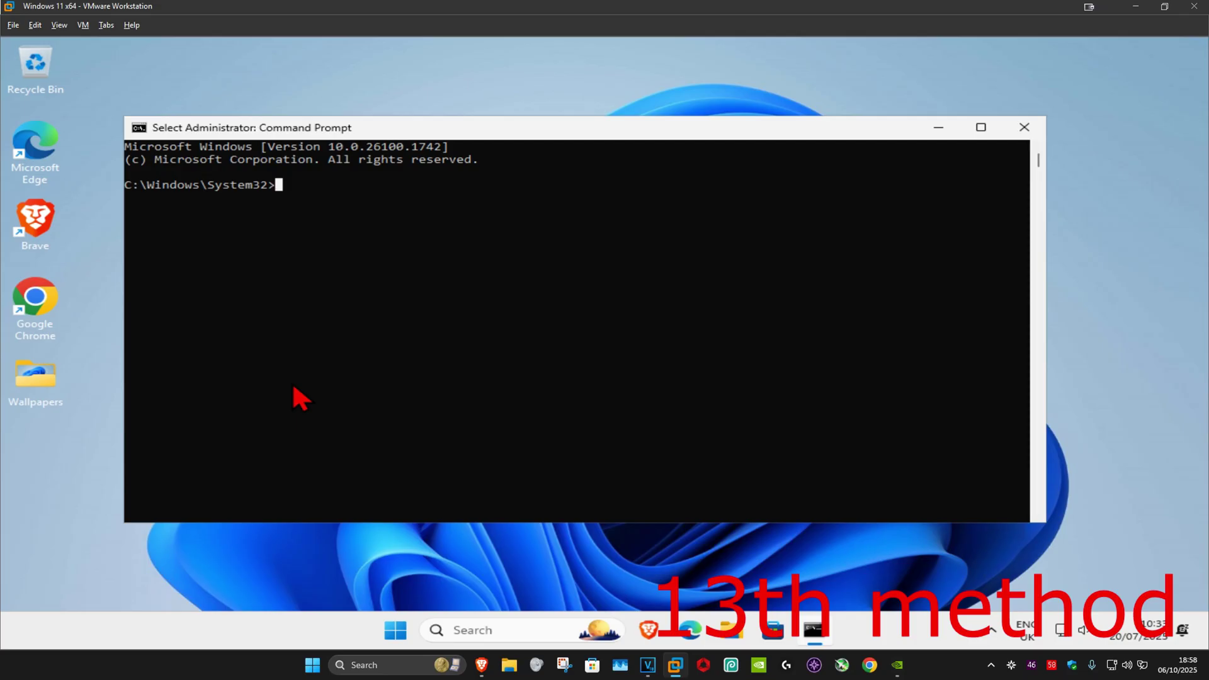
{"action": "type", "text": "sfc"}
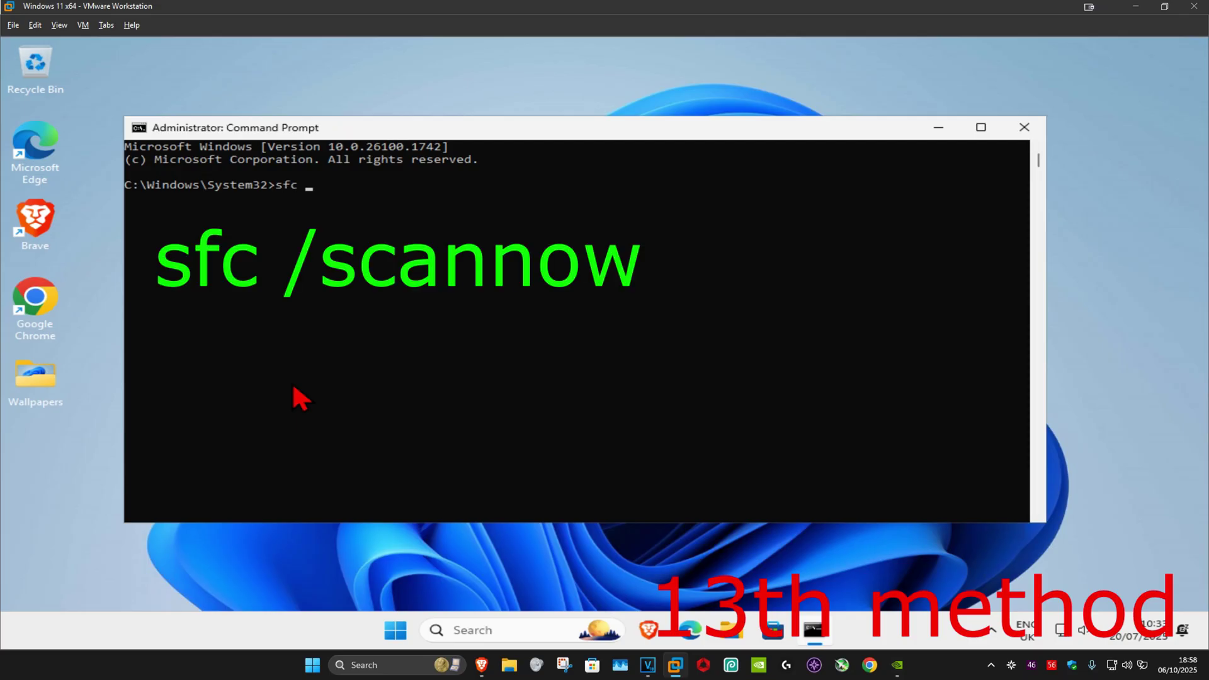
{"action": "type", "text": " /scannow"}
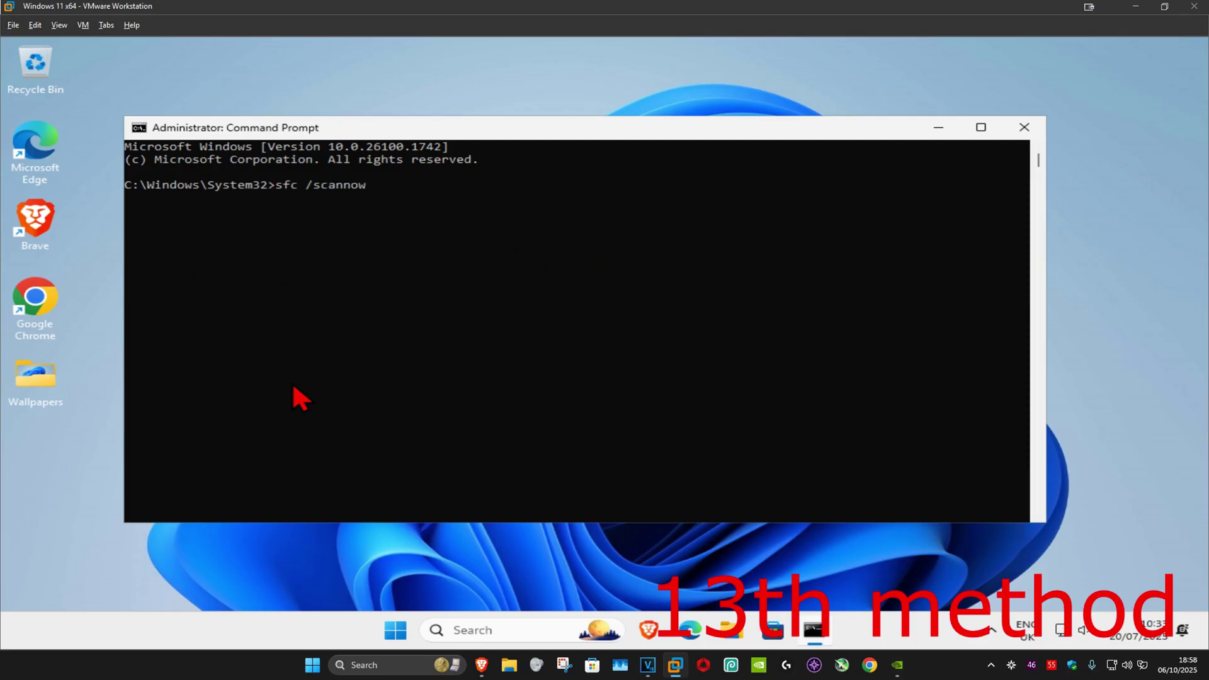
{"action": "key", "text": "Return"}
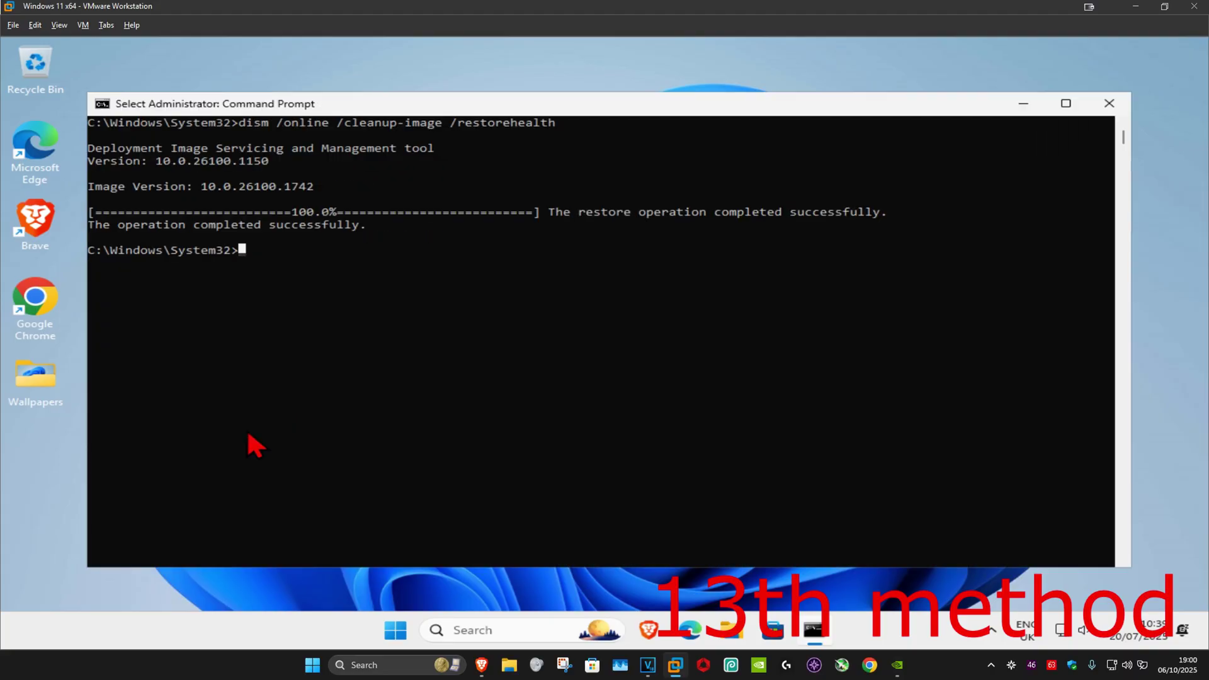
- Run dism /online /cleanup-image /restorehealth, ipconfig /flushdns and netsh winsock reset in the admin prompt
{"action": "type", "text": "di"}
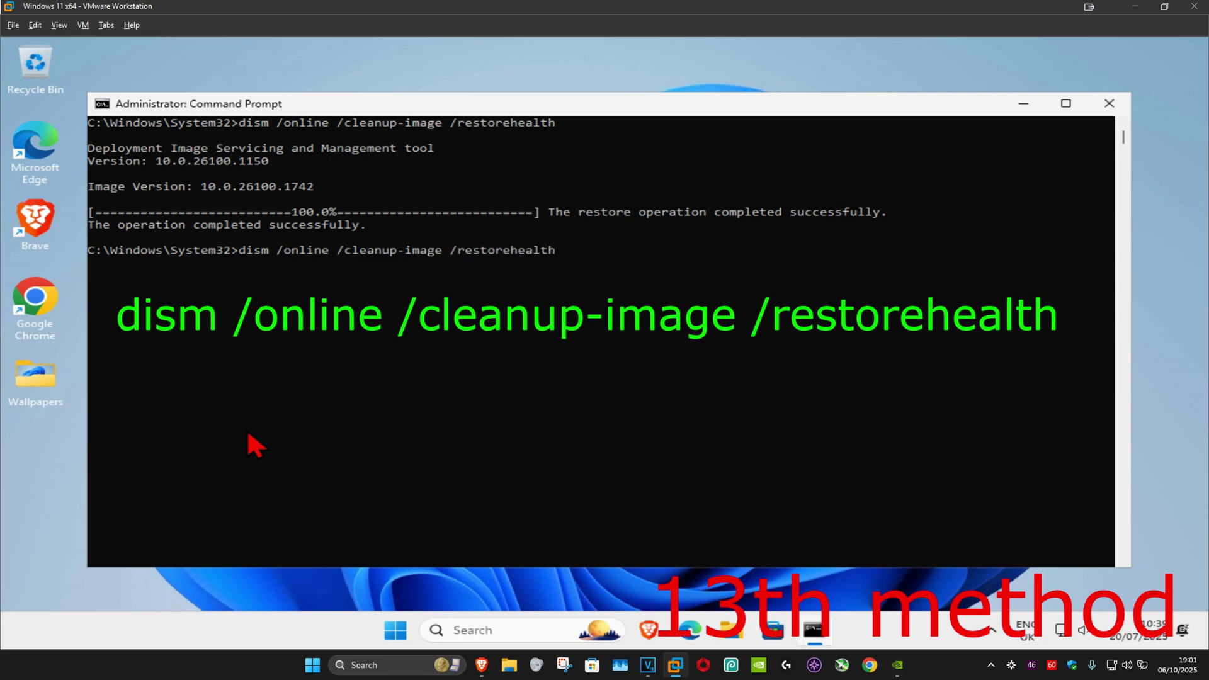
{"action": "key", "text": "Return"}
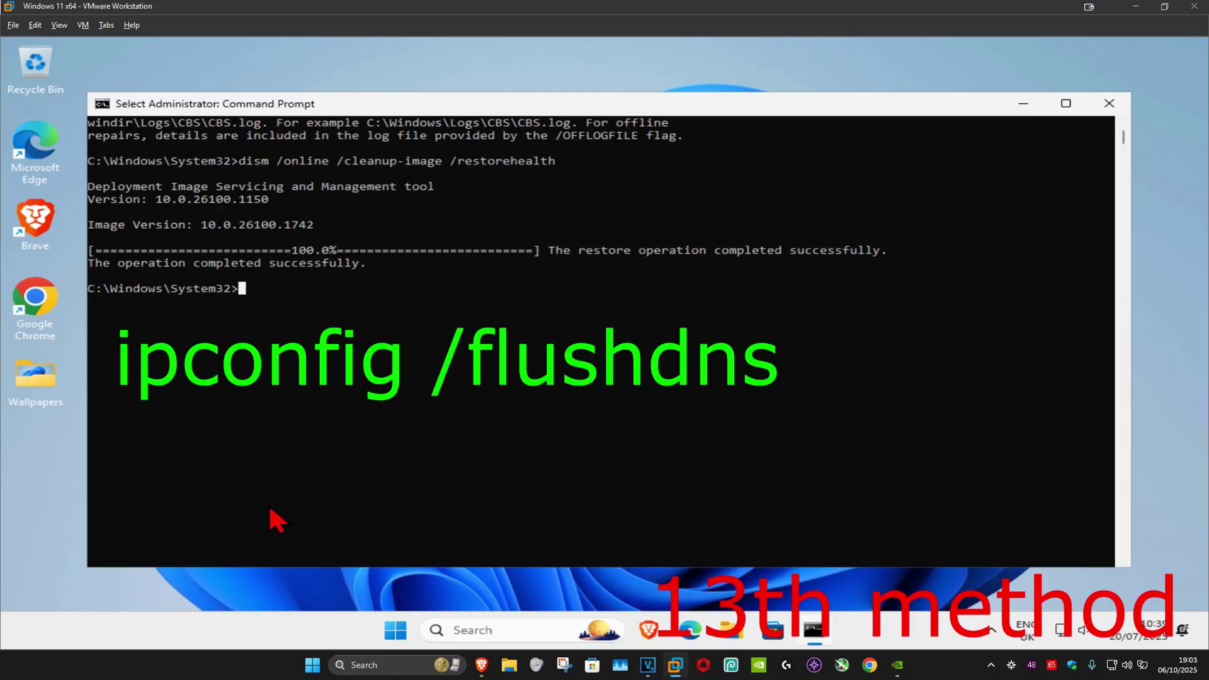
{"action": "type", "text": "ipconfig"}
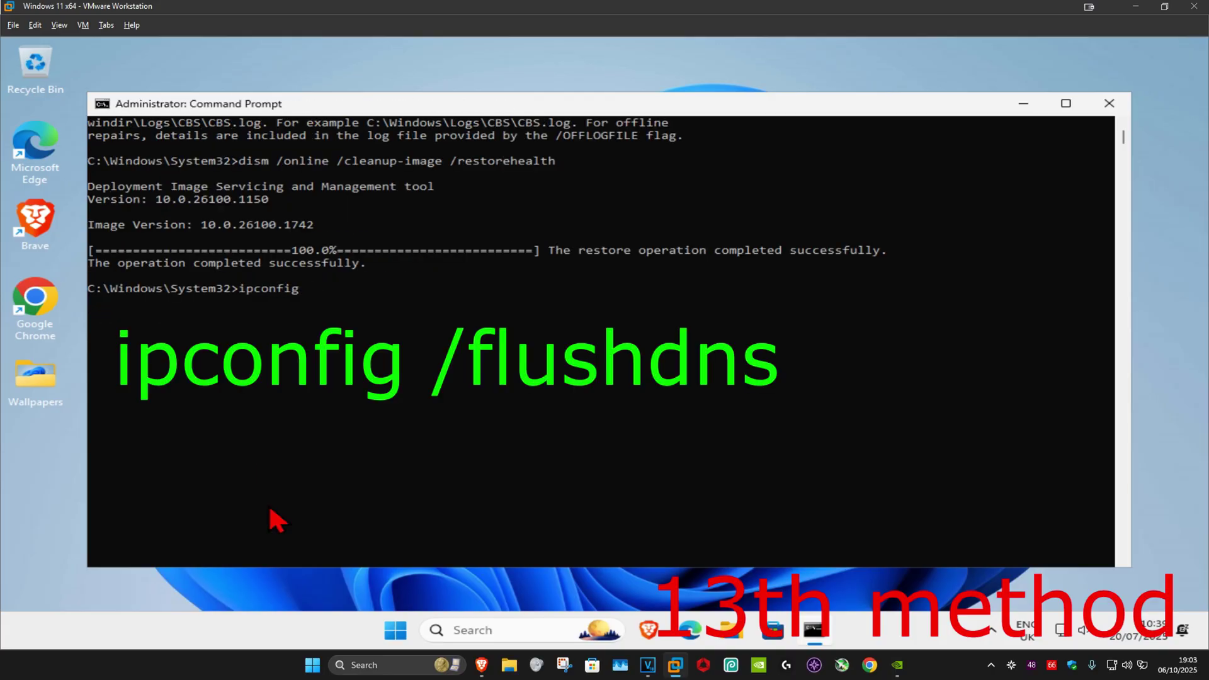
{"action": "type", "text": " /flushdns"}
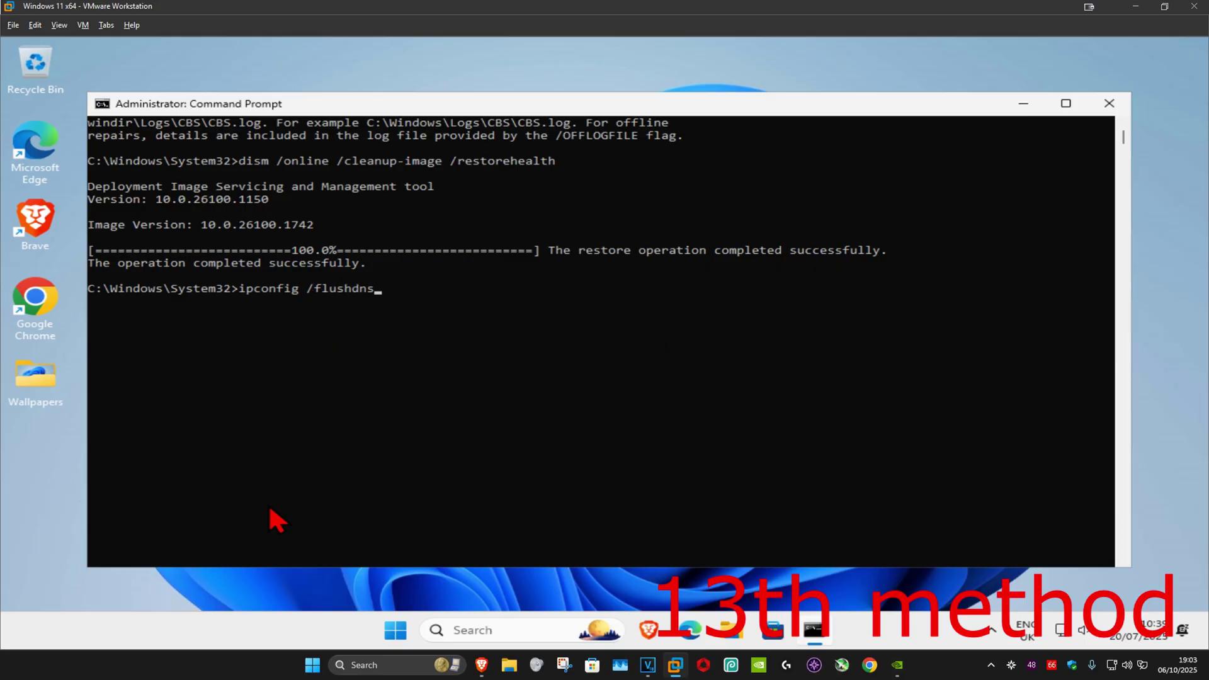
{"action": "key", "text": "Return"}
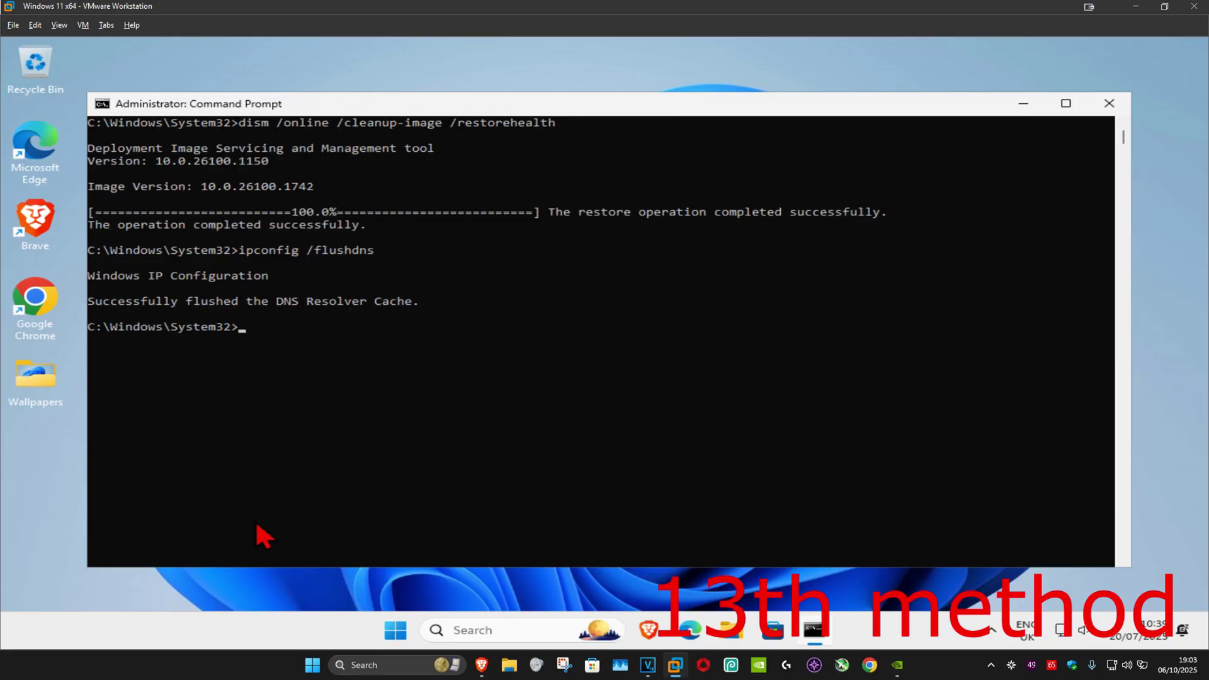
{"action": "type", "text": "netsh winsock res"}
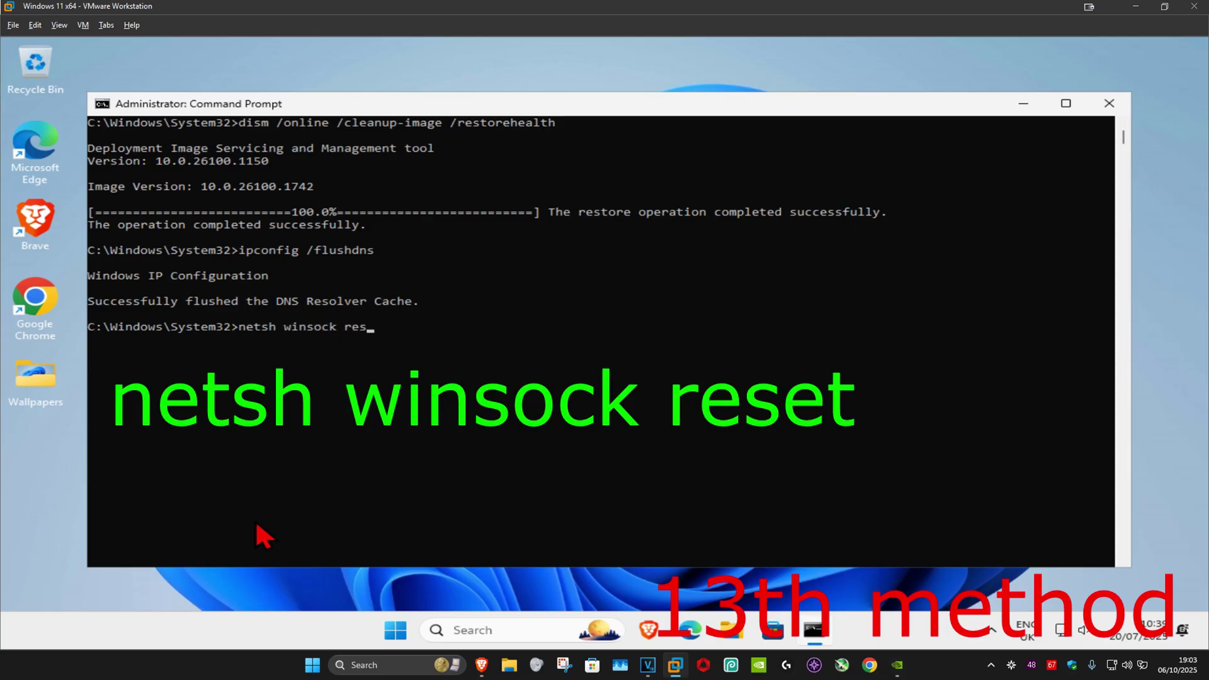
{"action": "type", "text": "et"}
{"action": "key", "text": "Return"}
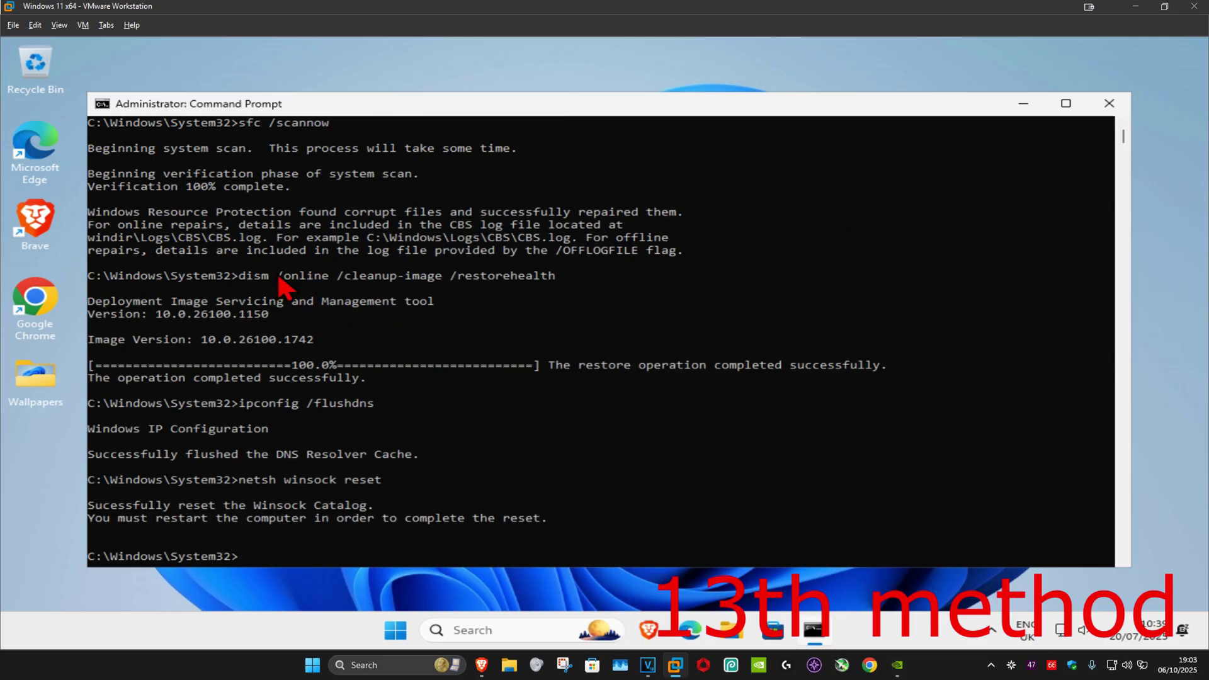
- Restart the PC from the Start menu's power options
{"action": "left_click", "coordinate": [395, 630]}
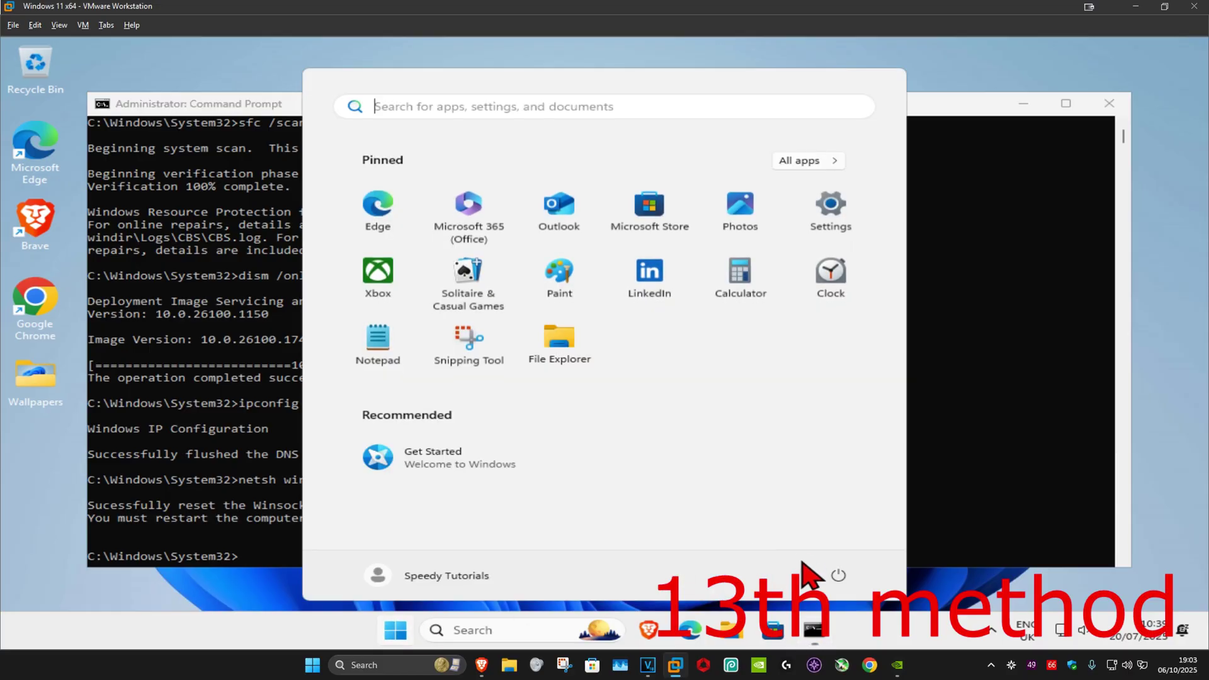
{"action": "left_click", "coordinate": [838, 575]}
{"action": "left_click", "coordinate": [843, 543]}
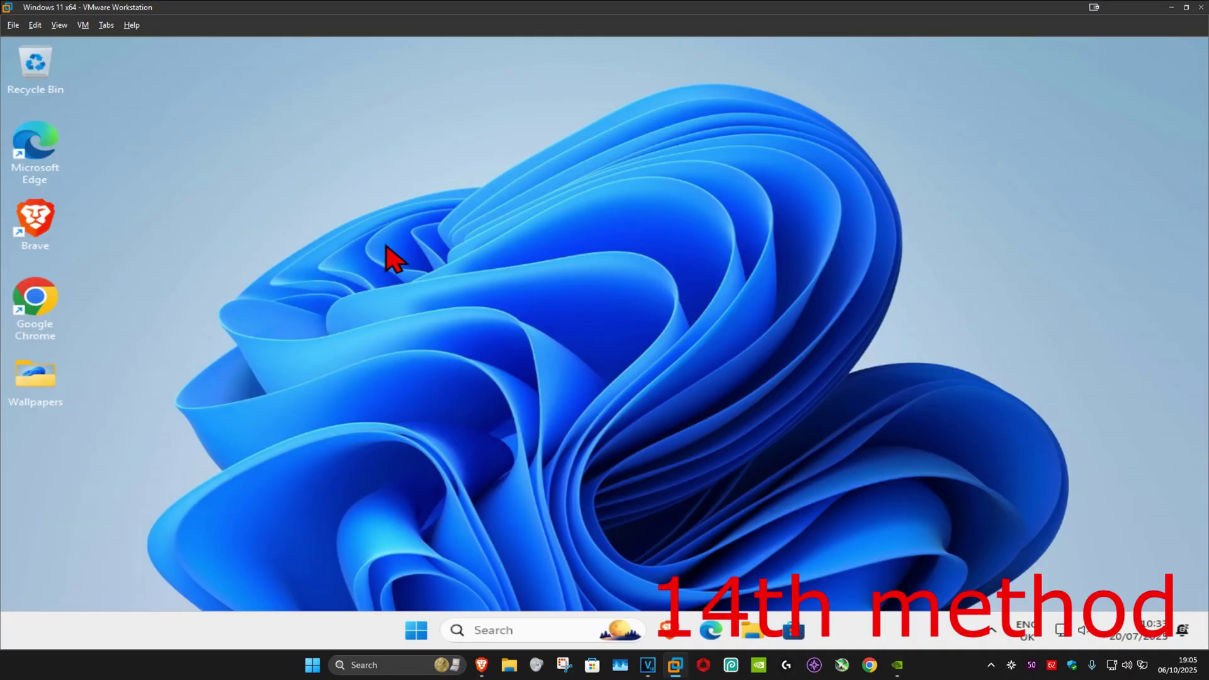
- Reset all network settings from the 'network reset' Settings page and dismiss the sign-out notice
{"action": "left_click", "coordinate": [511, 632]}
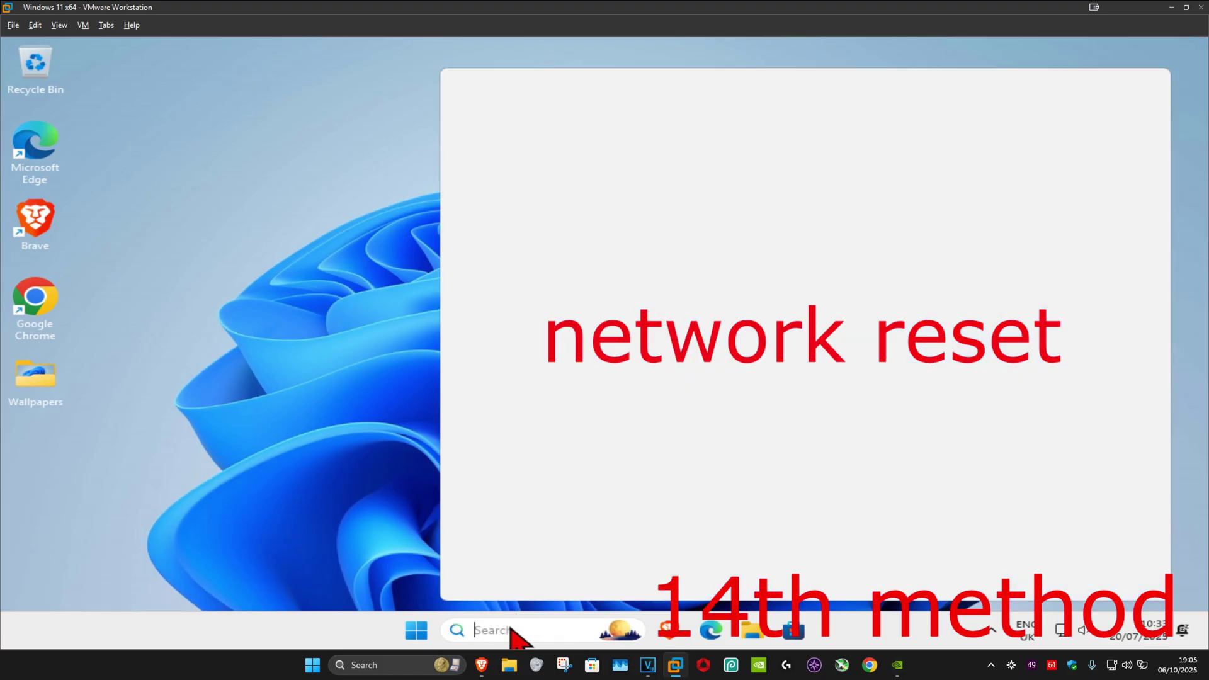
{"action": "type", "text": "network reset"}
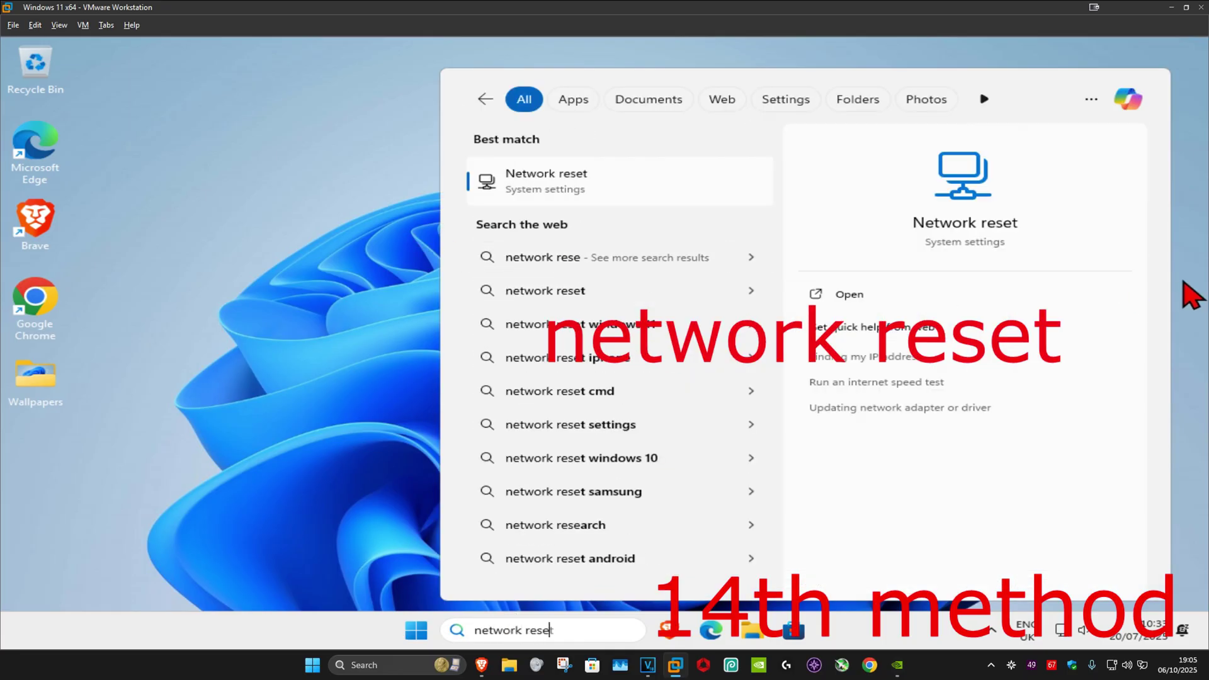
{"action": "left_click", "coordinate": [576, 182]}
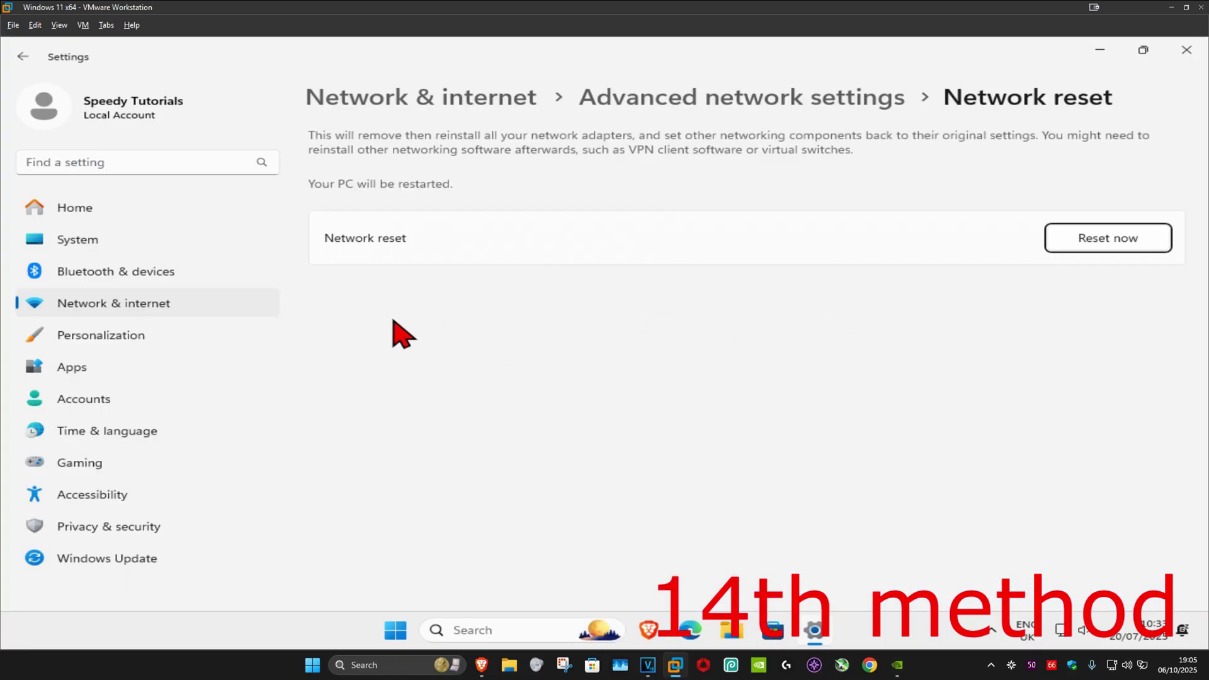
{"action": "left_click", "coordinate": [1085, 247]}
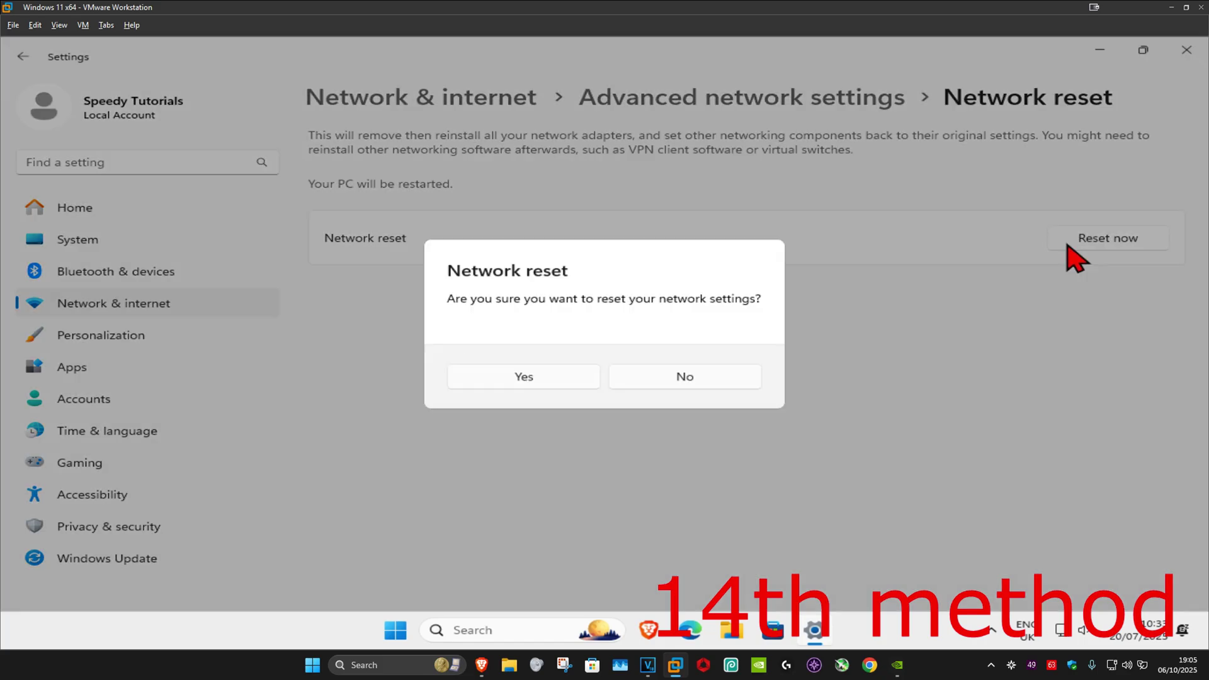
{"action": "left_click", "coordinate": [539, 376]}
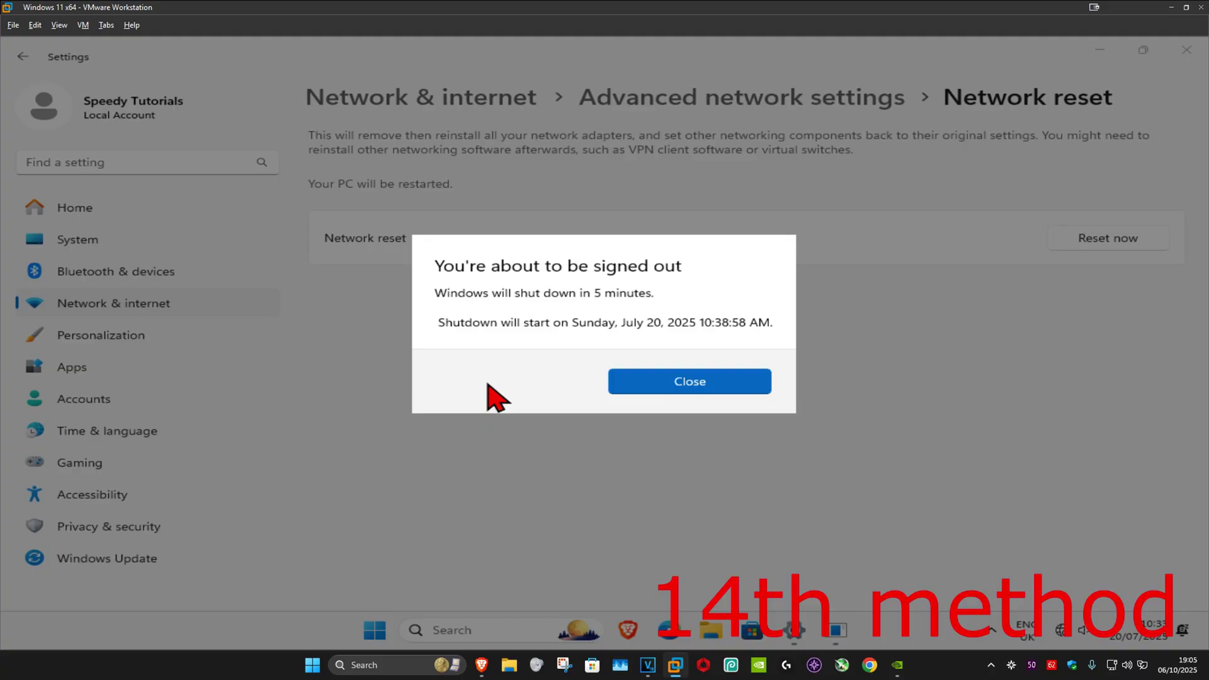
{"action": "left_click", "coordinate": [672, 385]}
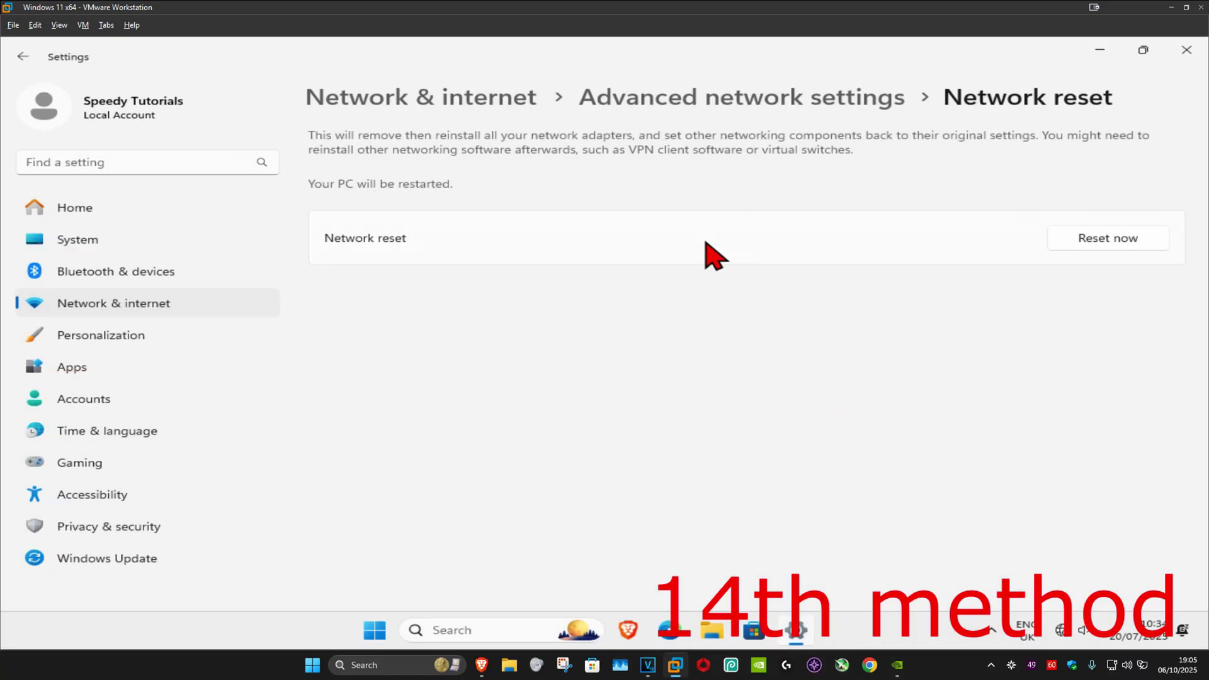
- Restart the PC immediately from the Start menu's power options
{"action": "left_click", "coordinate": [397, 630]}
{"action": "left_click", "coordinate": [837, 573]}
{"action": "left_click", "coordinate": [840, 548]}
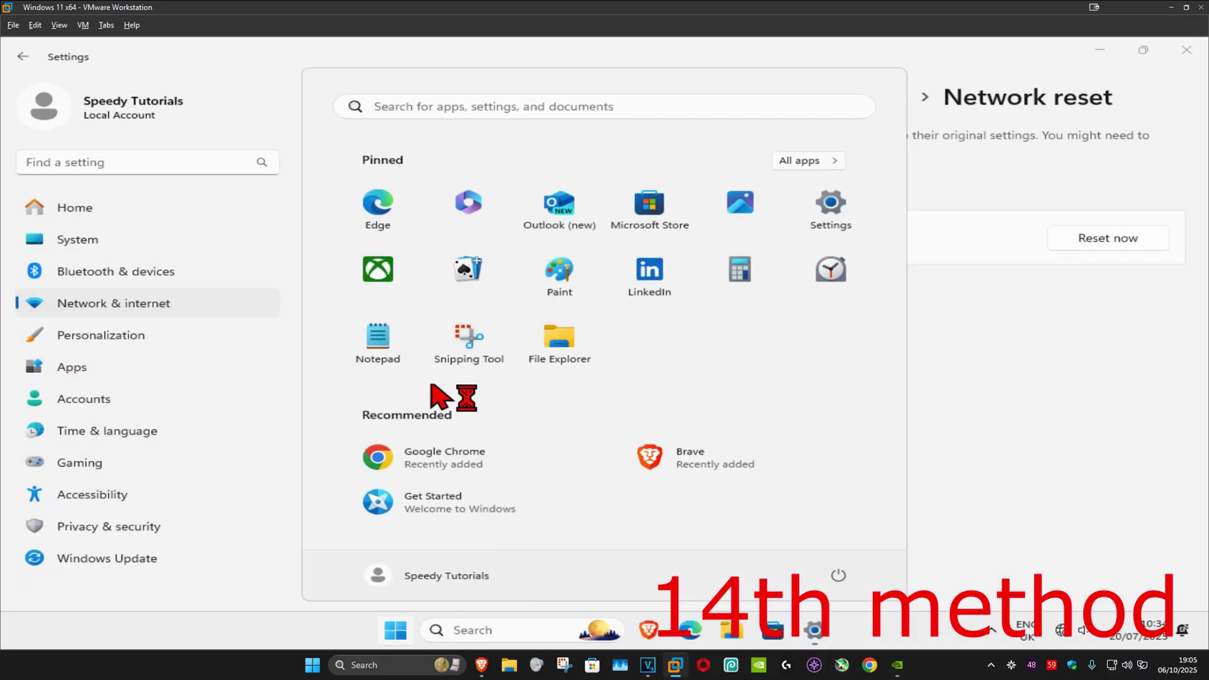